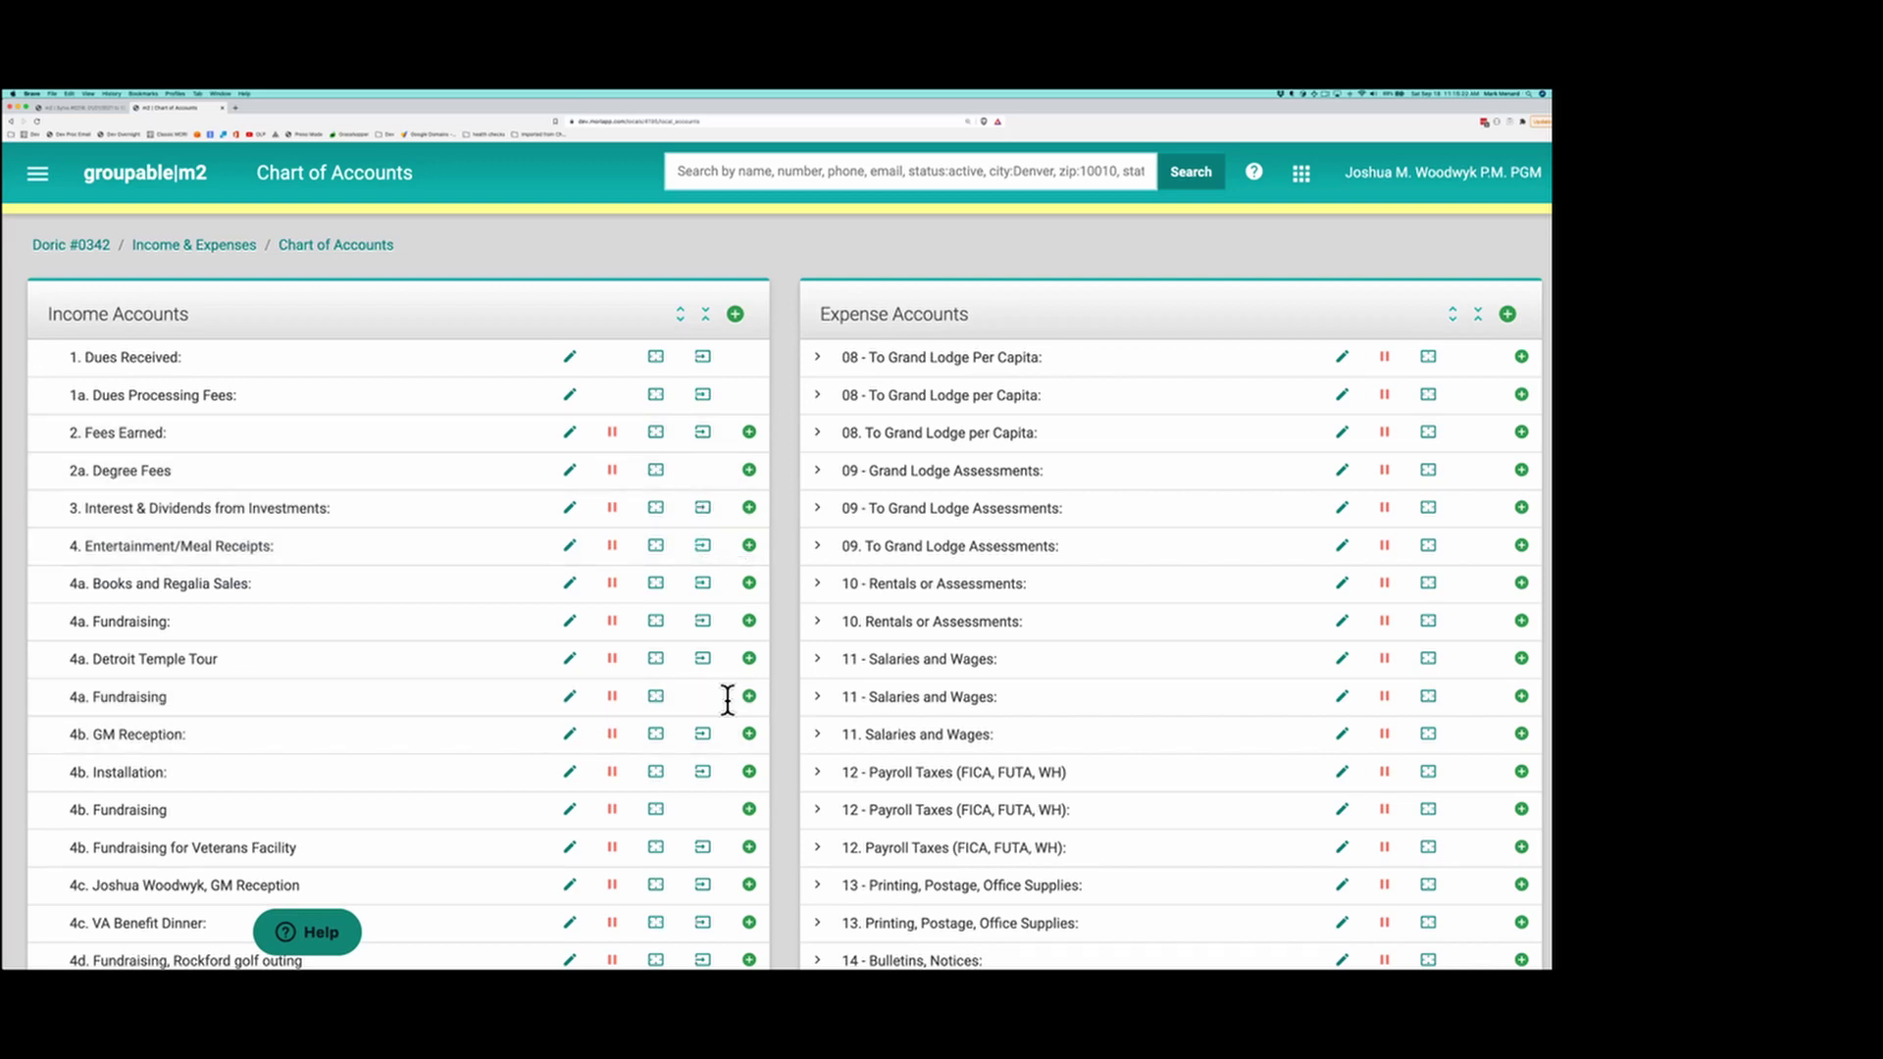
Delete the duplicate 4a. Fundraising and 4b. Fundraising income accounts.
{"action": "left_click", "coordinate": [569, 697]}
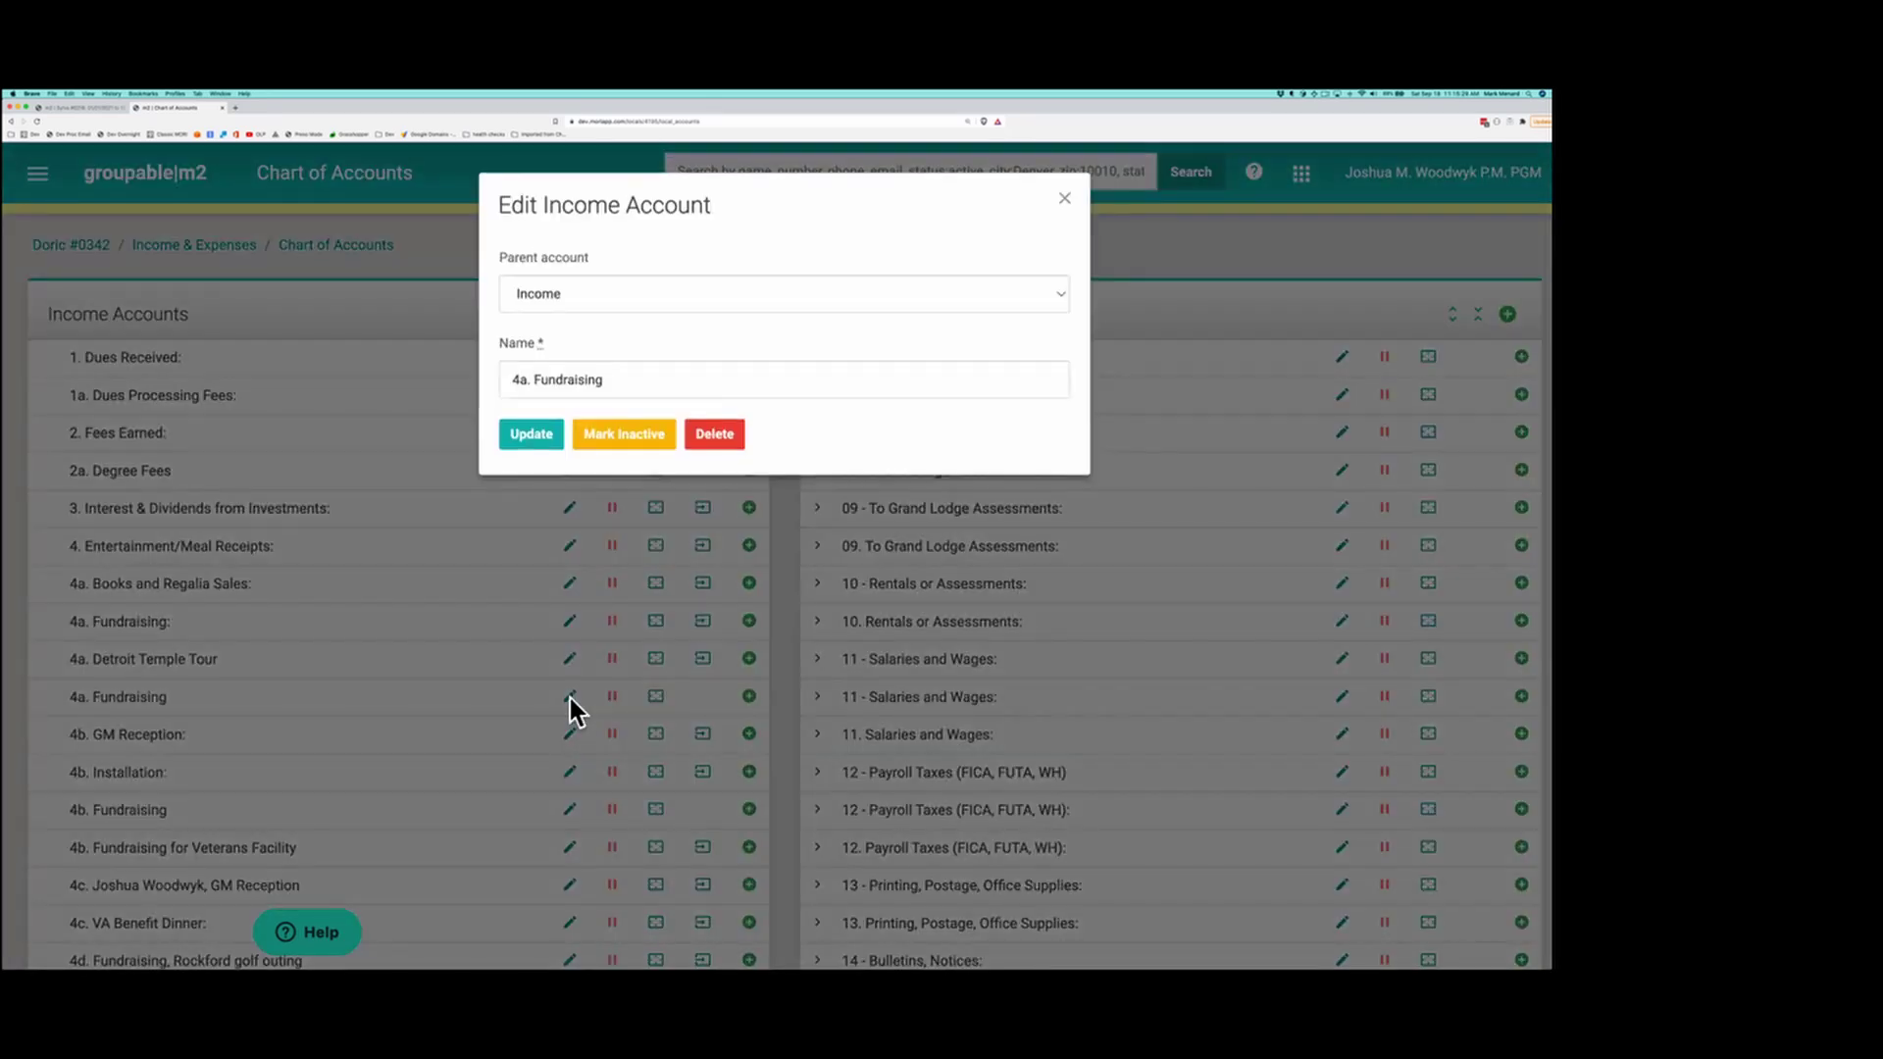
{"action": "left_click", "coordinate": [733, 436]}
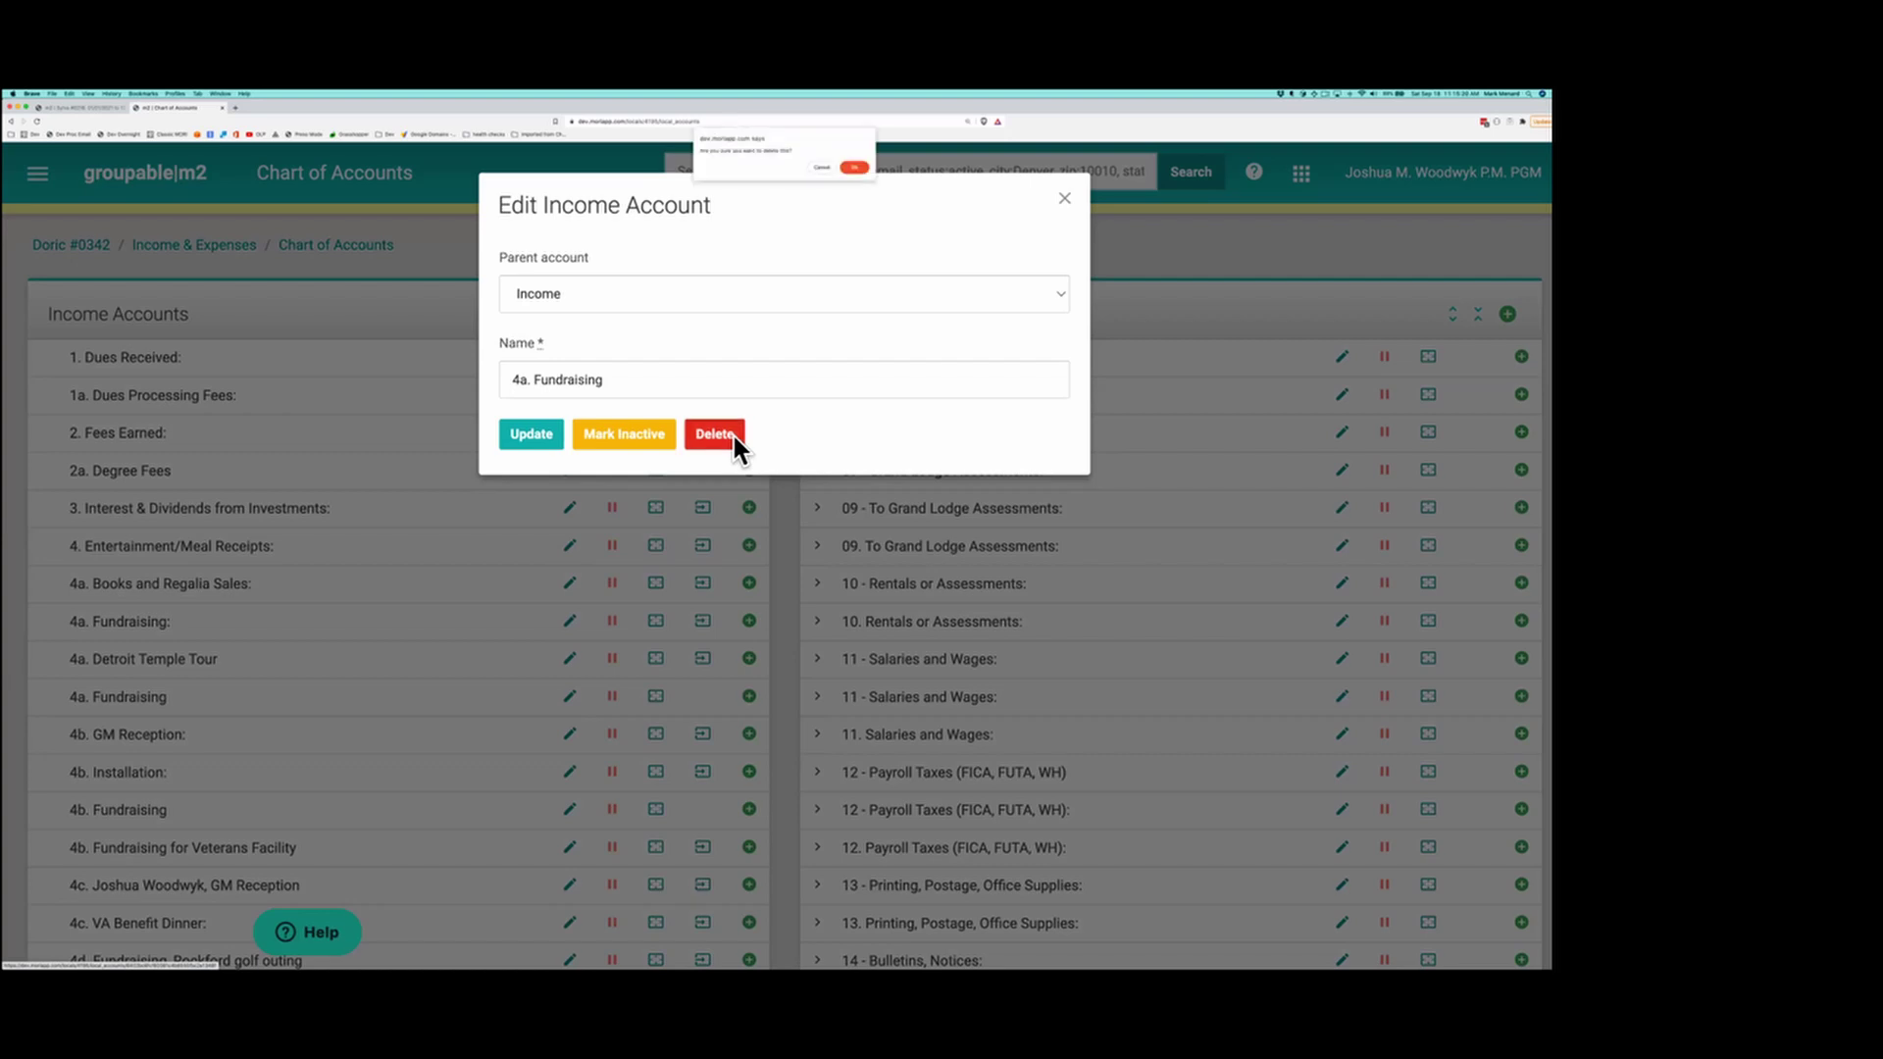
{"action": "left_click", "coordinate": [854, 168]}
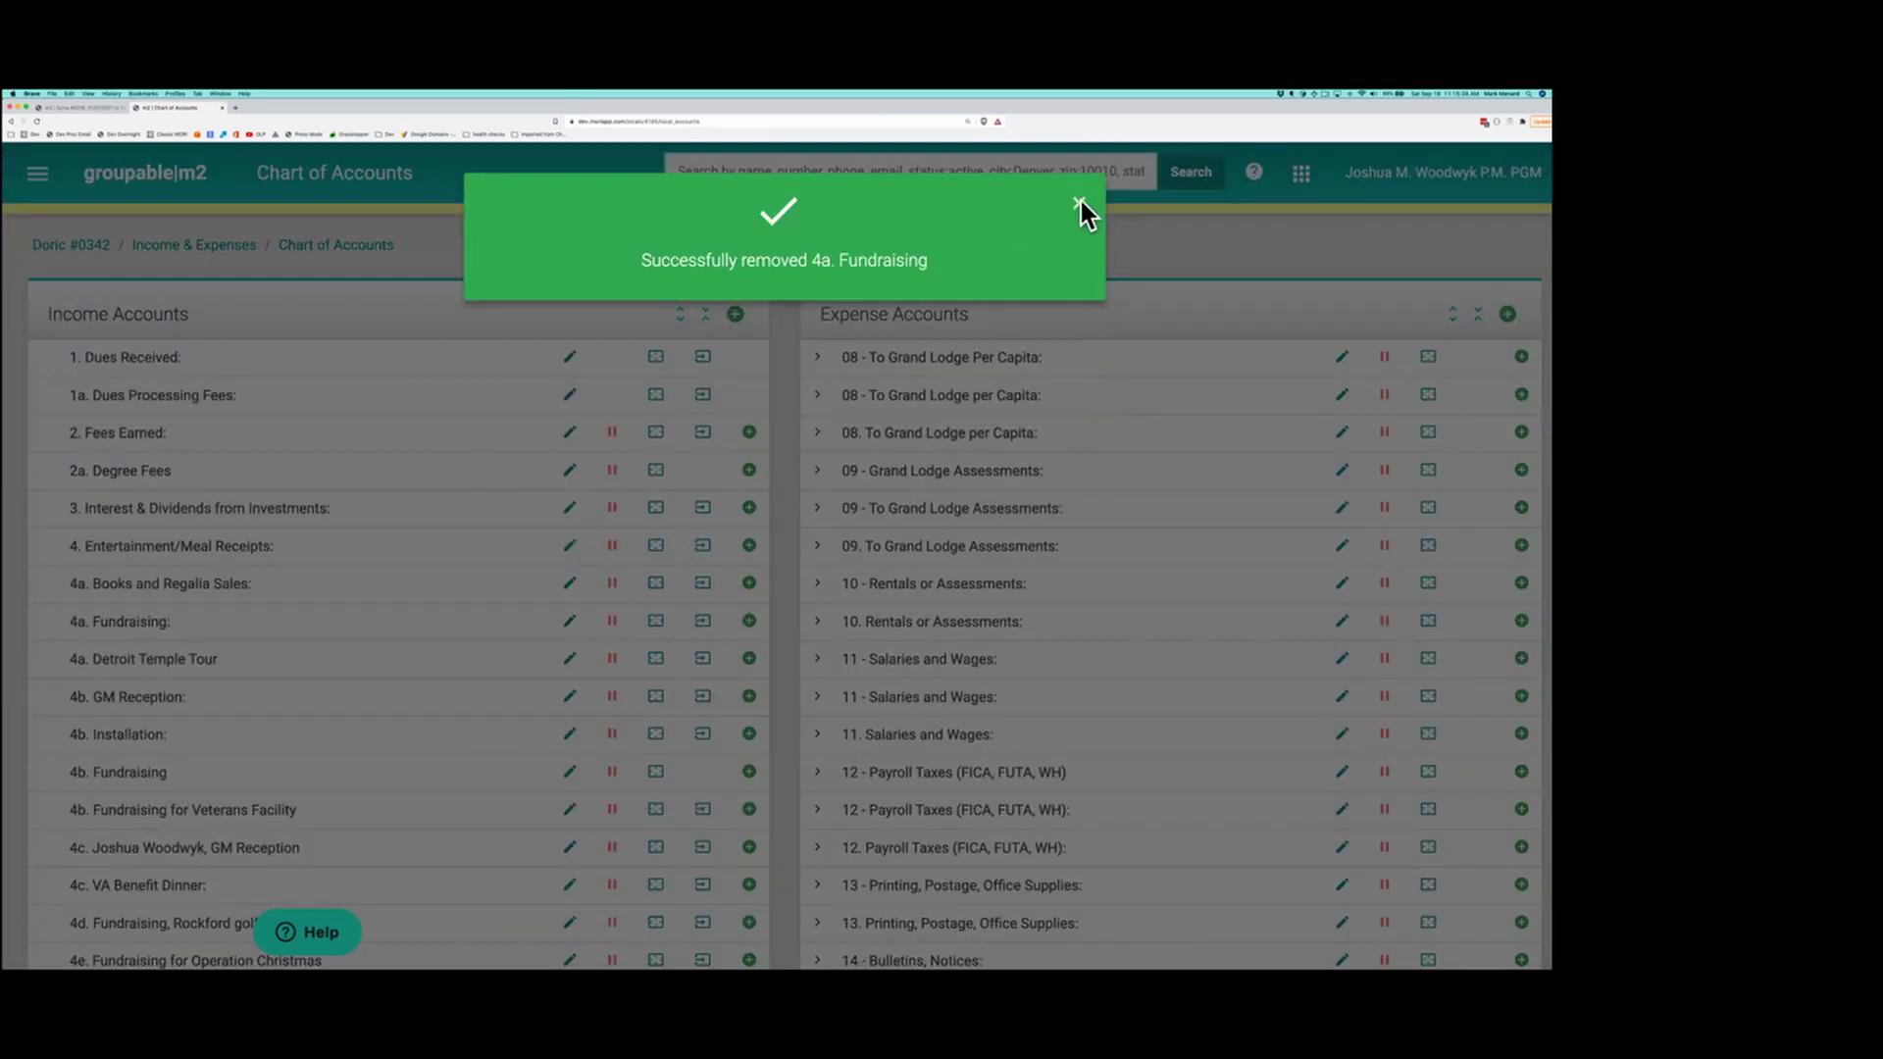
{"action": "left_click", "coordinate": [1081, 202]}
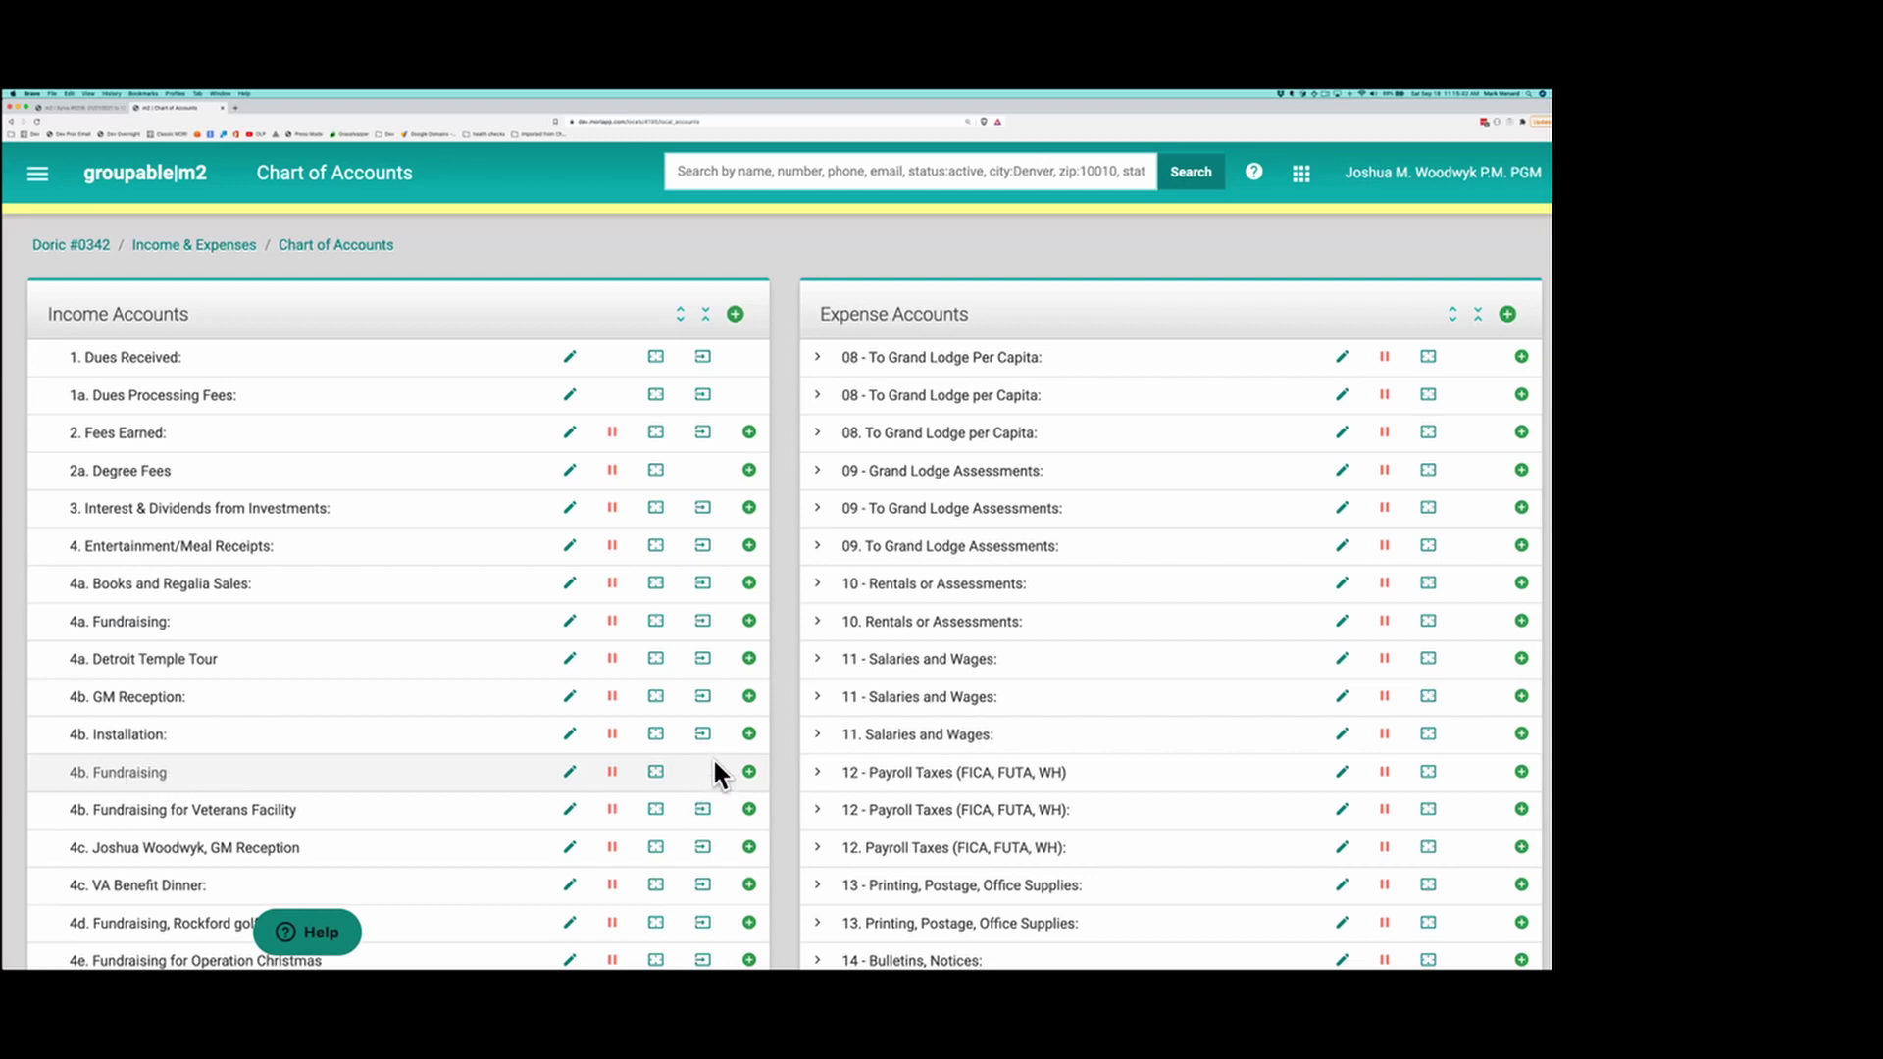
{"action": "left_click", "coordinate": [570, 771]}
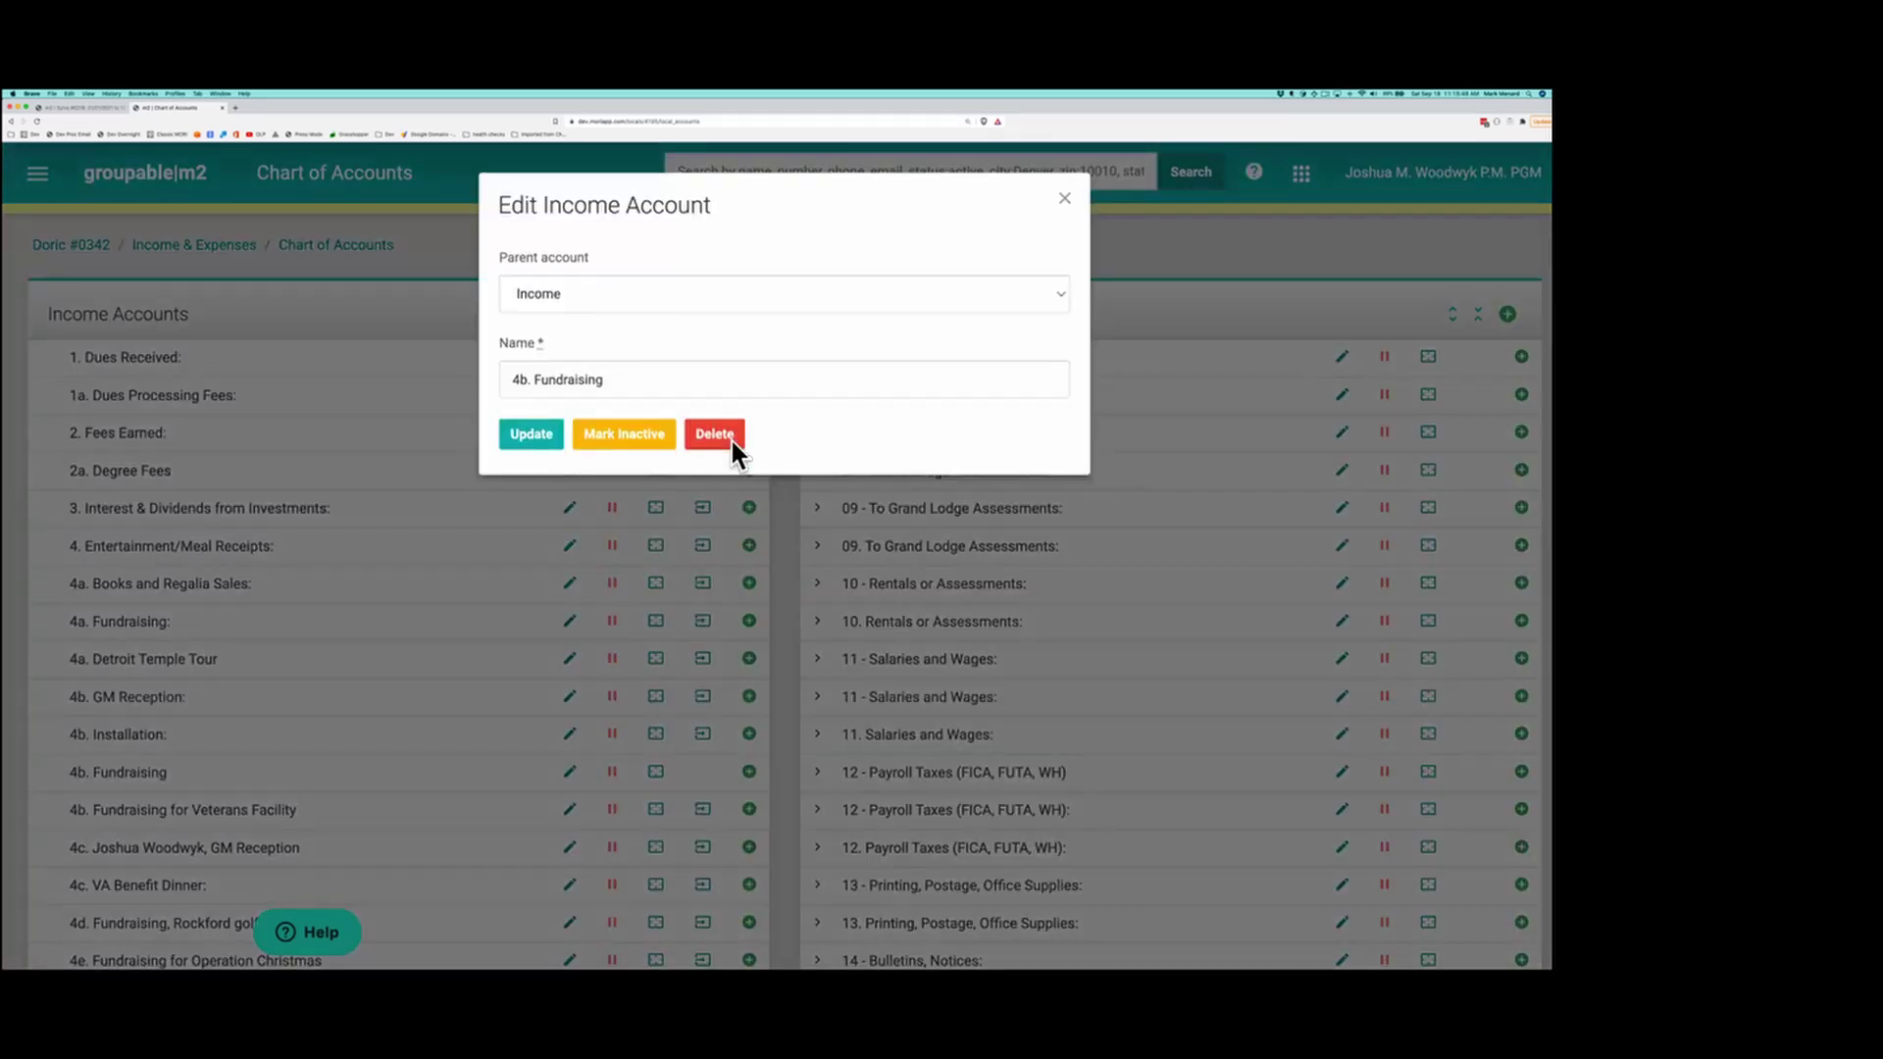
{"action": "left_click", "coordinate": [730, 437]}
{"action": "left_click", "coordinate": [854, 165]}
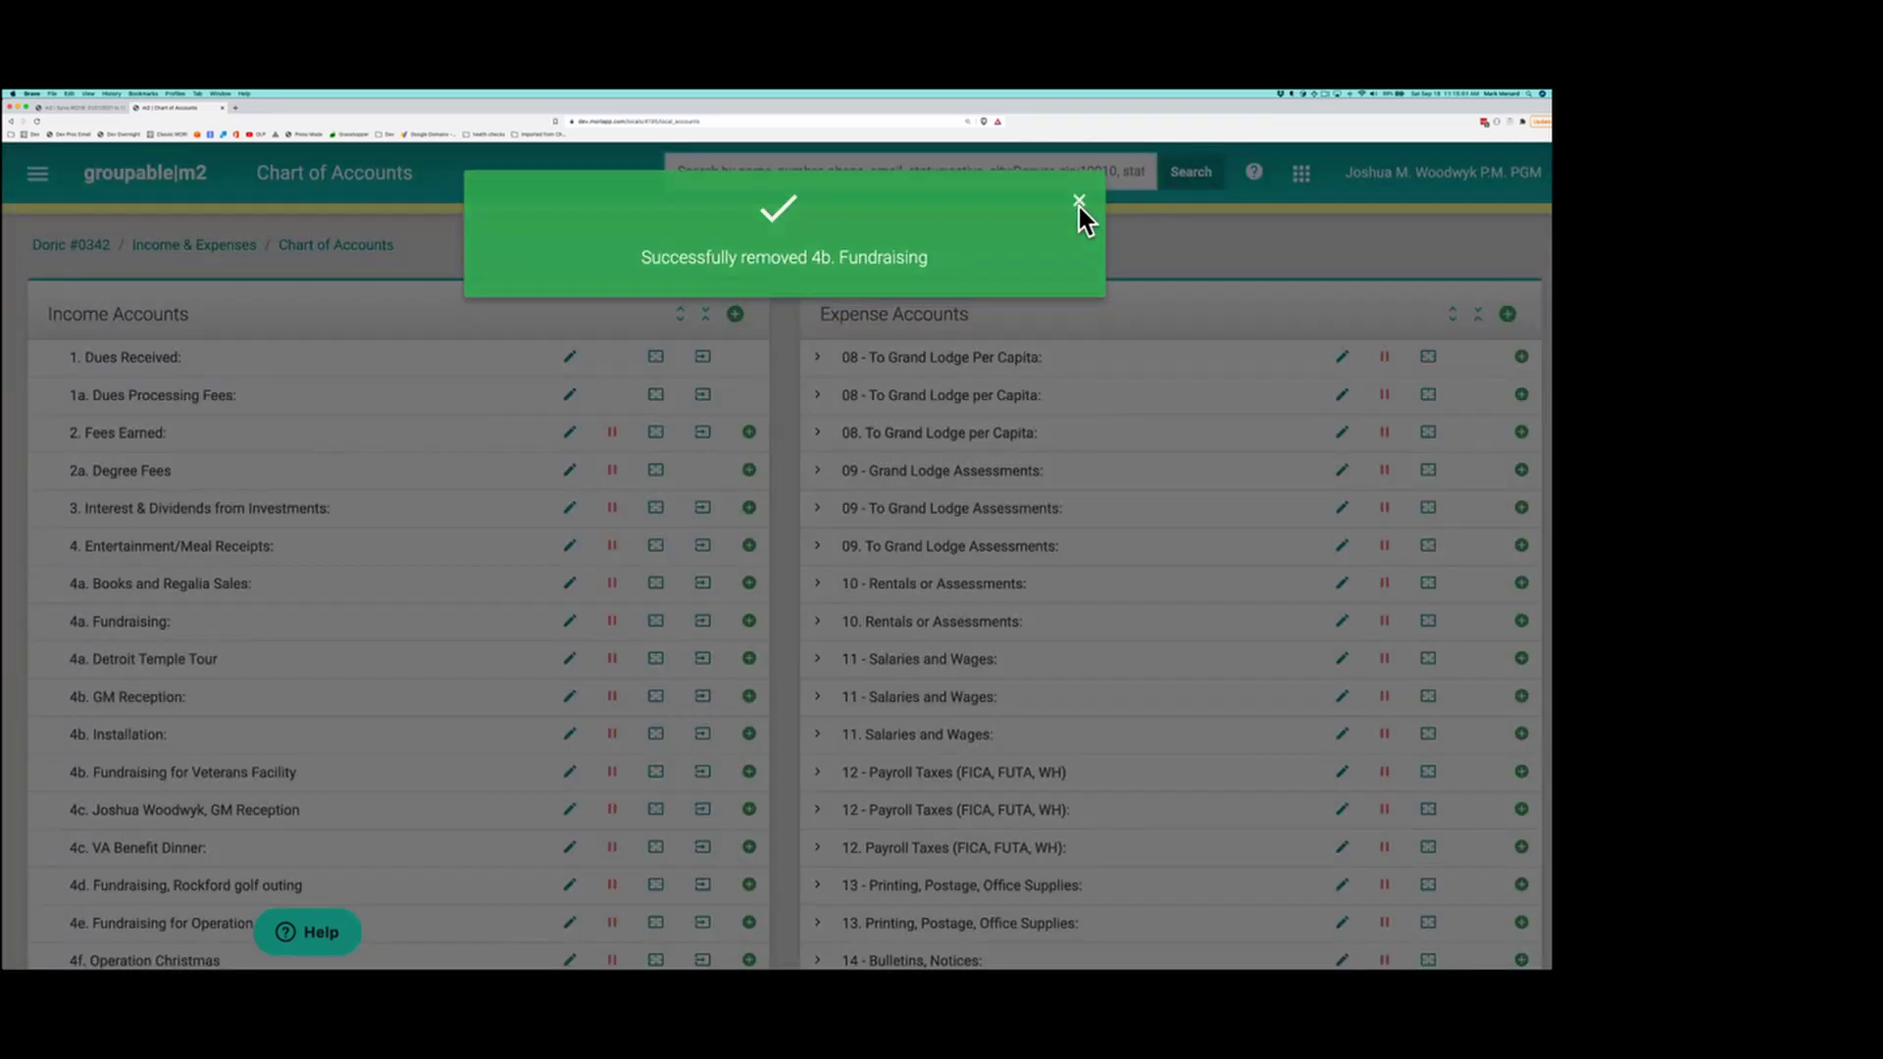
{"action": "left_click", "coordinate": [1079, 204]}
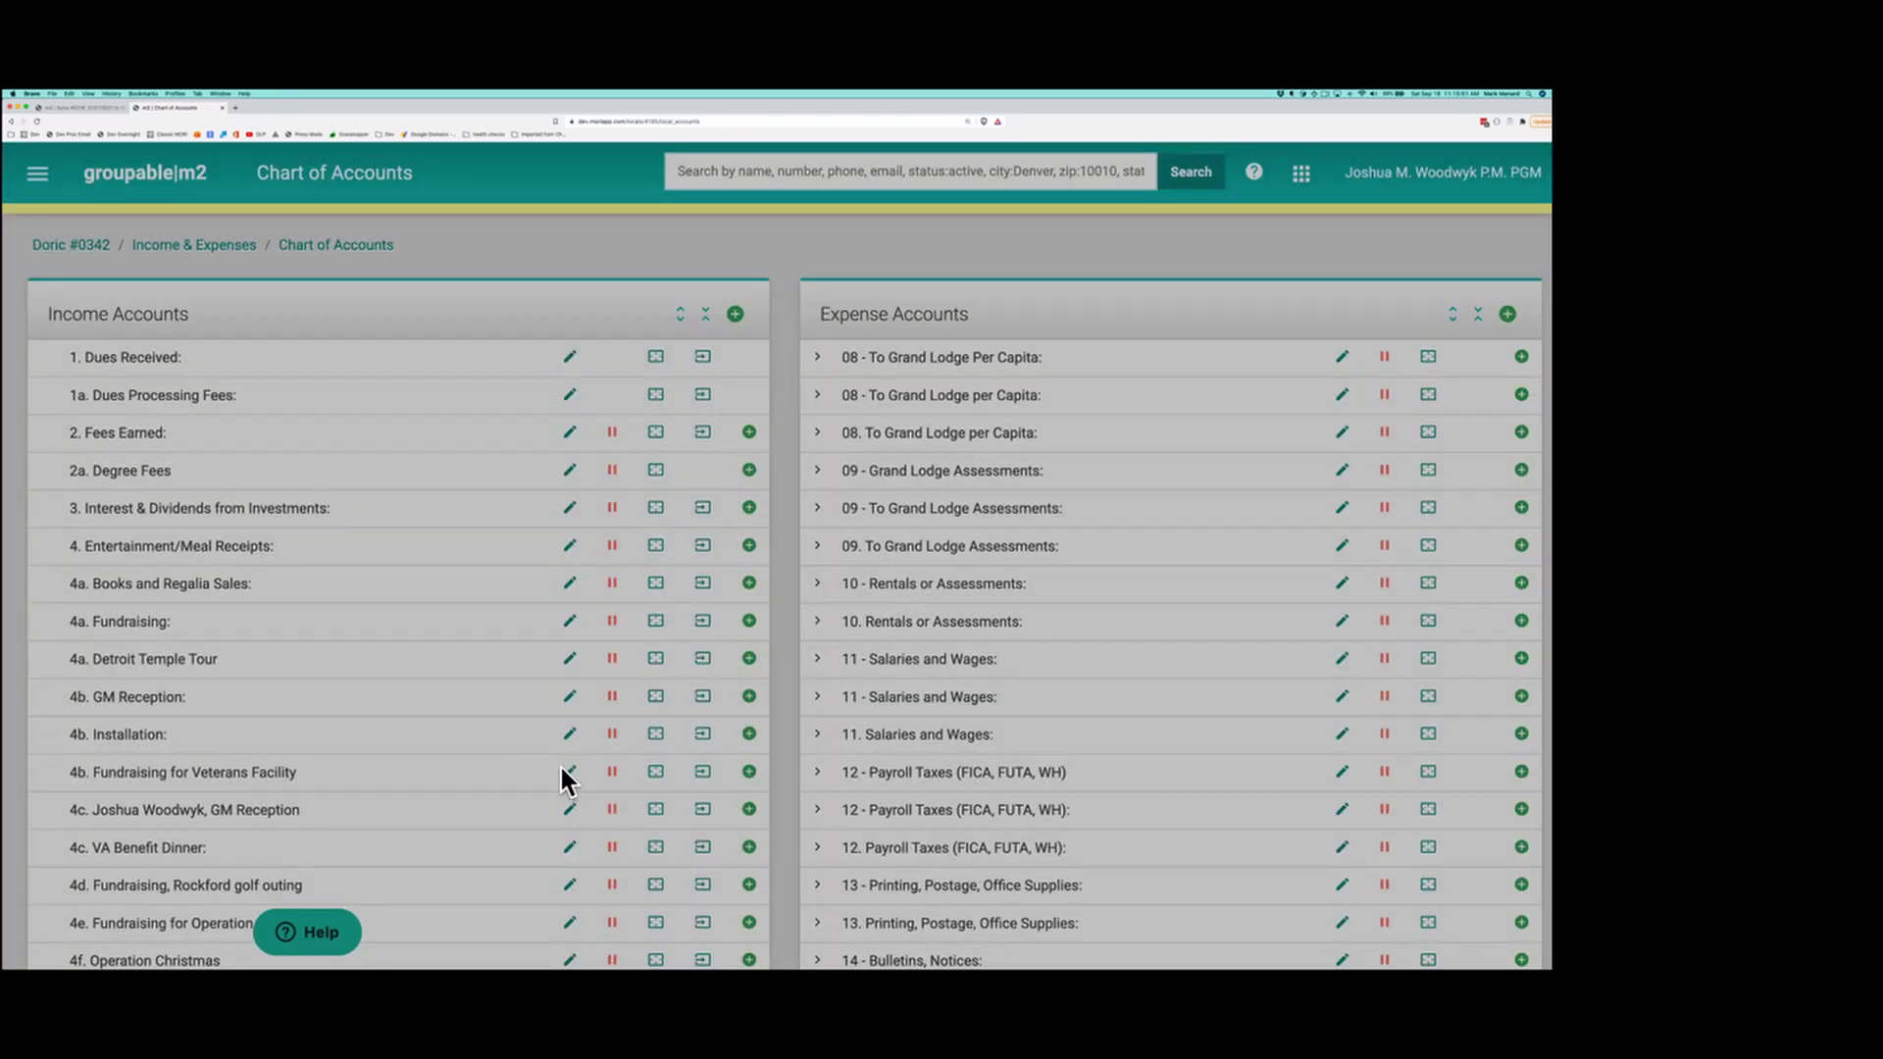
Delete the duplicate 6b. Transfer from Savage for Specific Items income account.
{"action": "scroll", "coordinate": [515, 684], "scroll_direction": "down", "scroll_amount": 5}
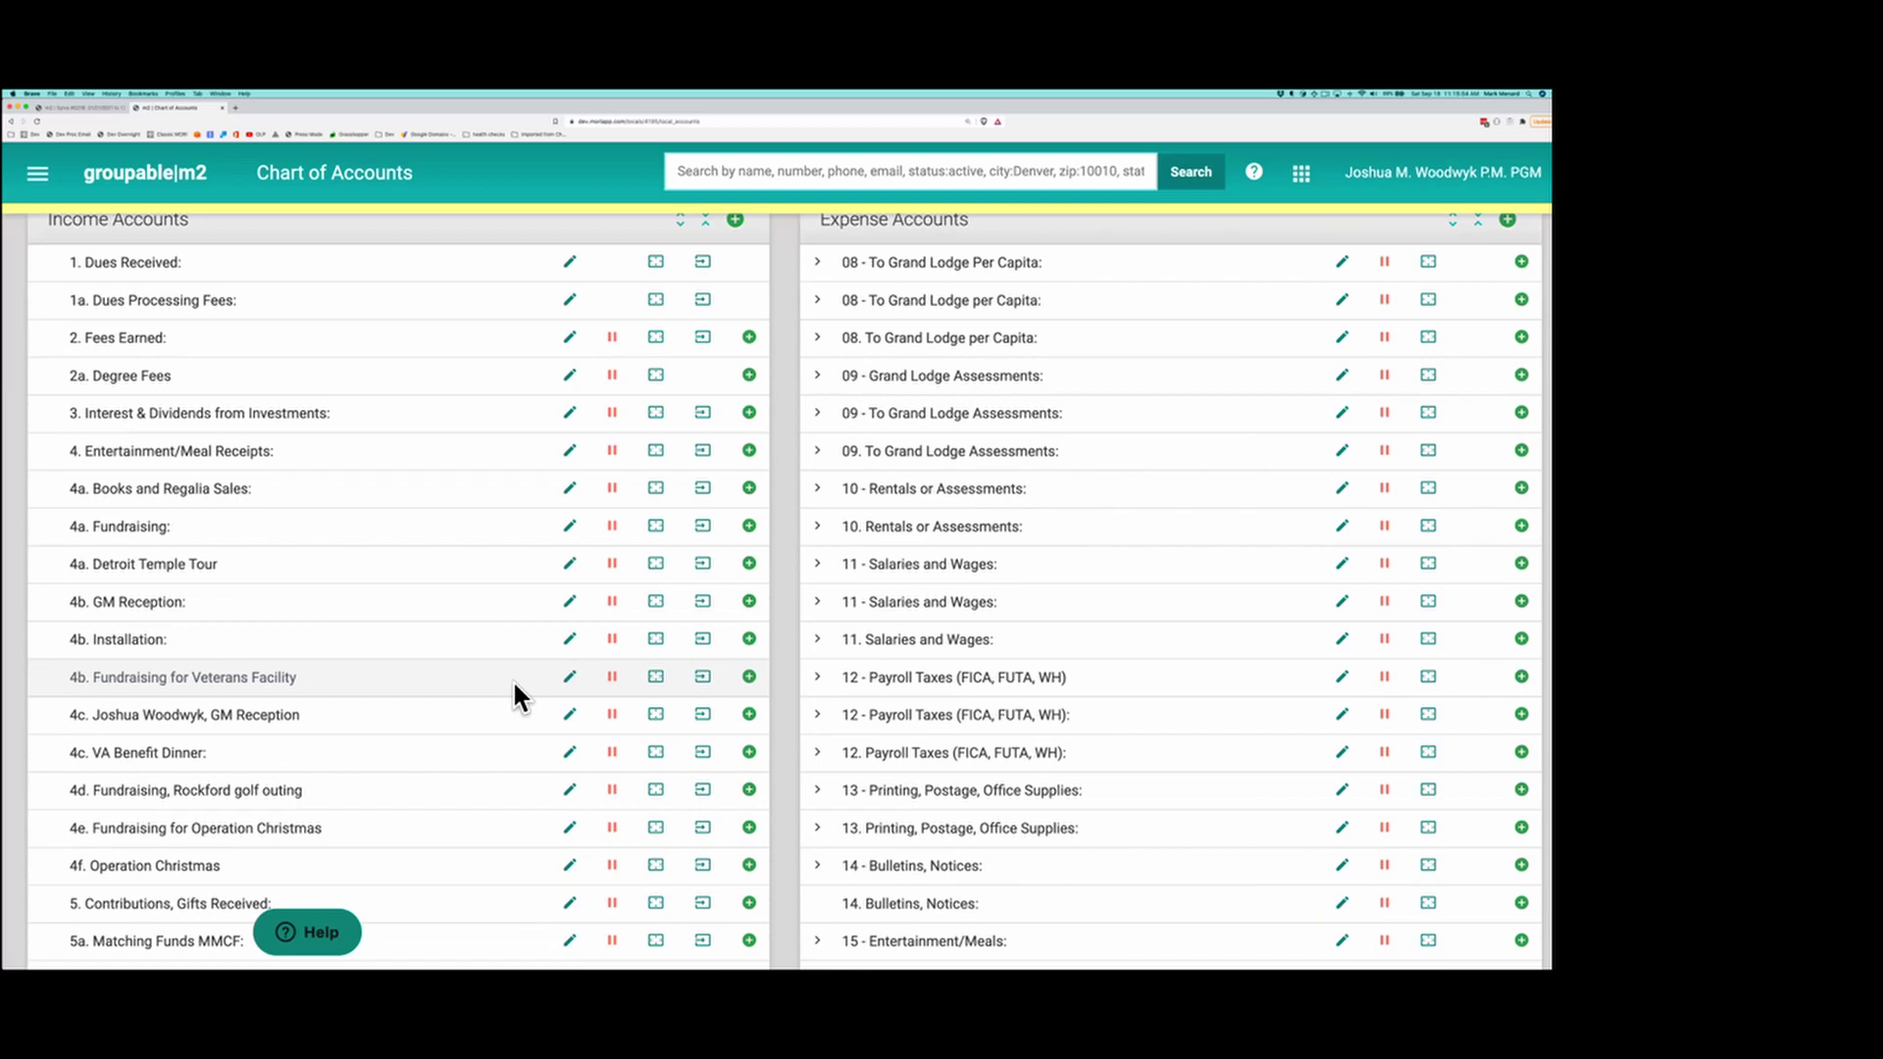
{"action": "scroll", "coordinate": [512, 679], "scroll_direction": "down", "scroll_amount": 7}
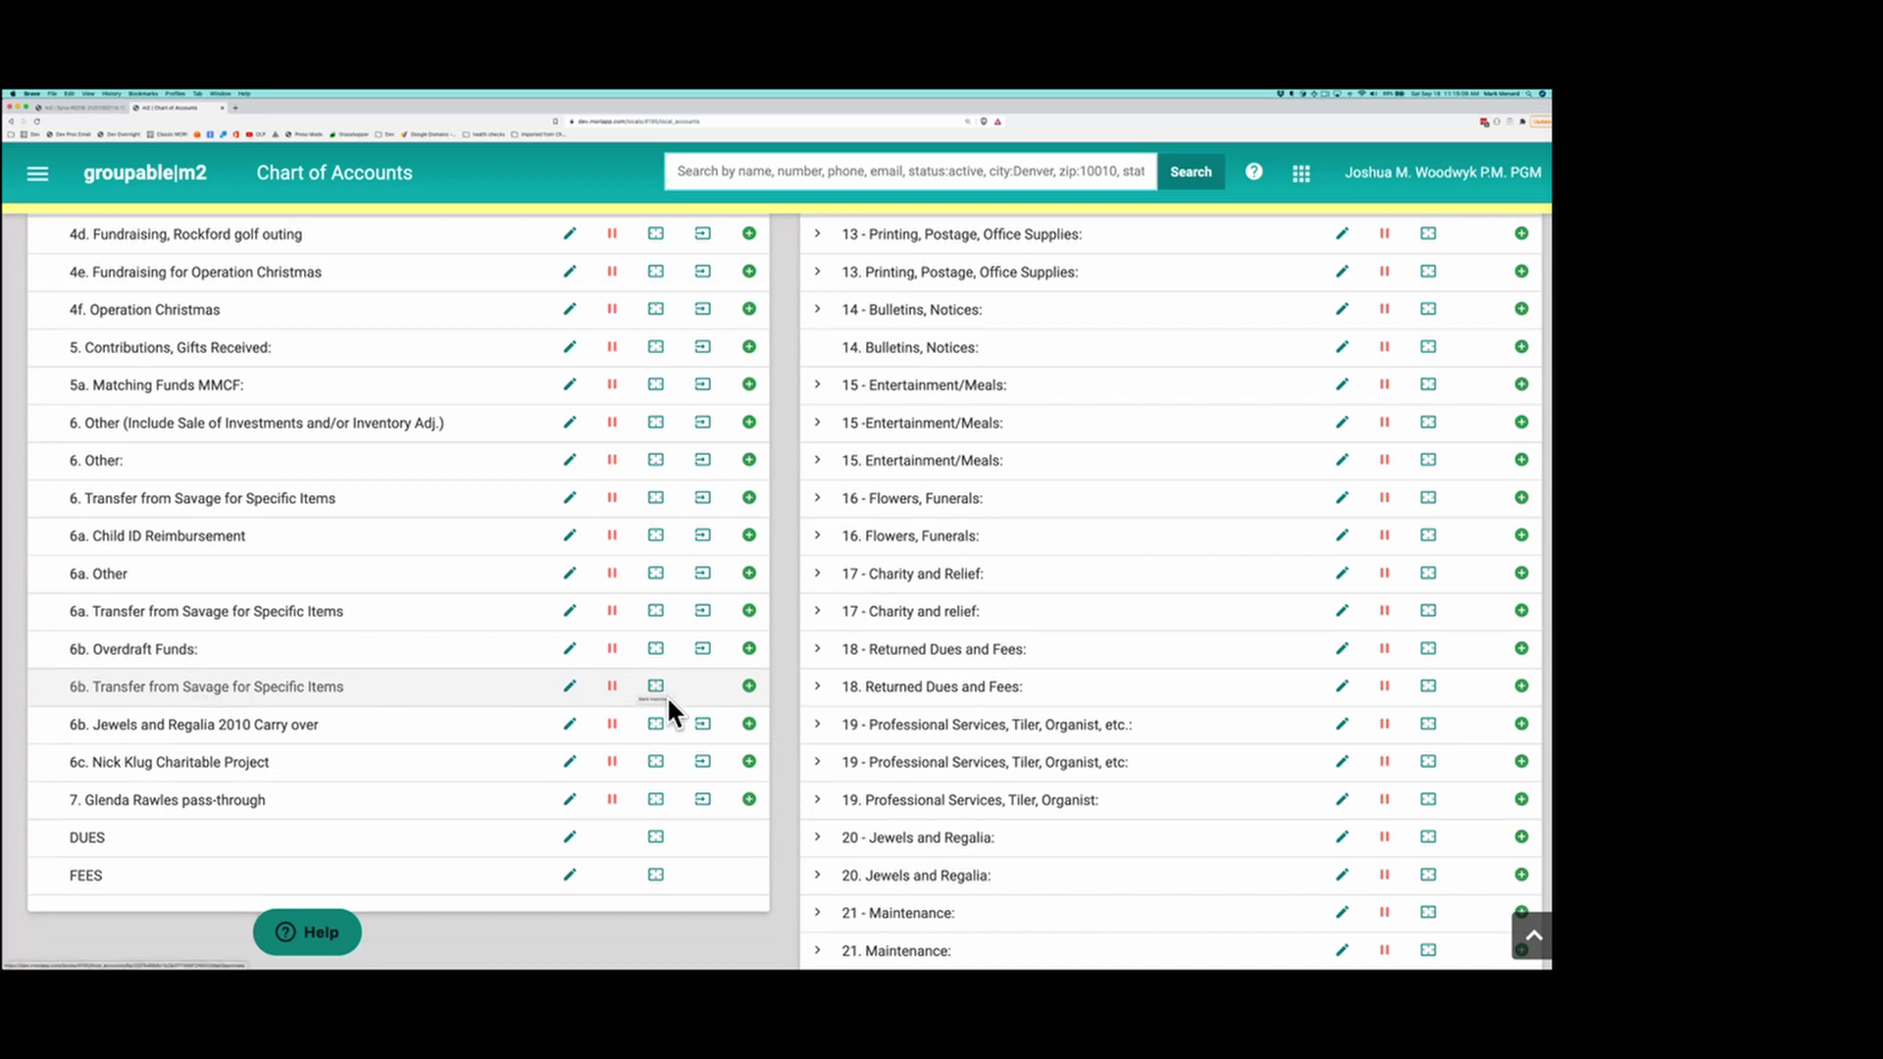
{"action": "left_click", "coordinate": [569, 685]}
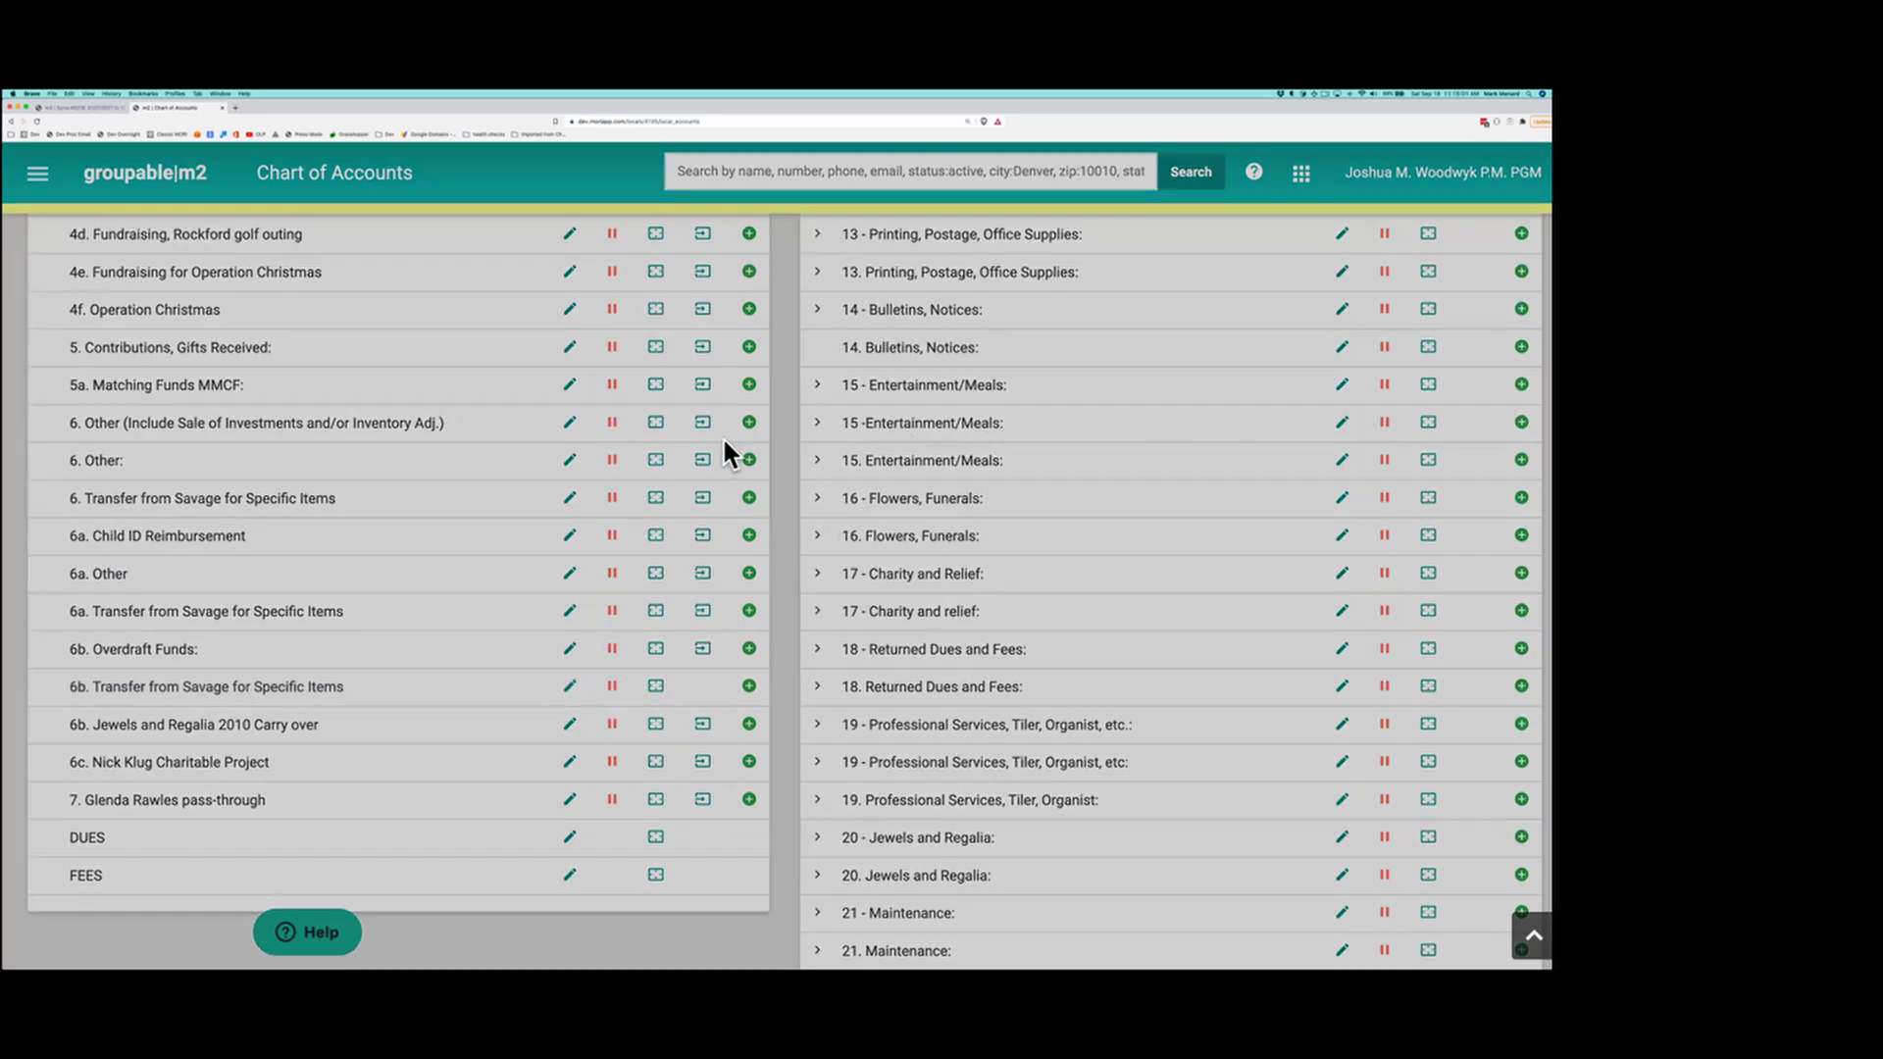
{"action": "left_click", "coordinate": [714, 435]}
{"action": "left_click", "coordinate": [850, 165]}
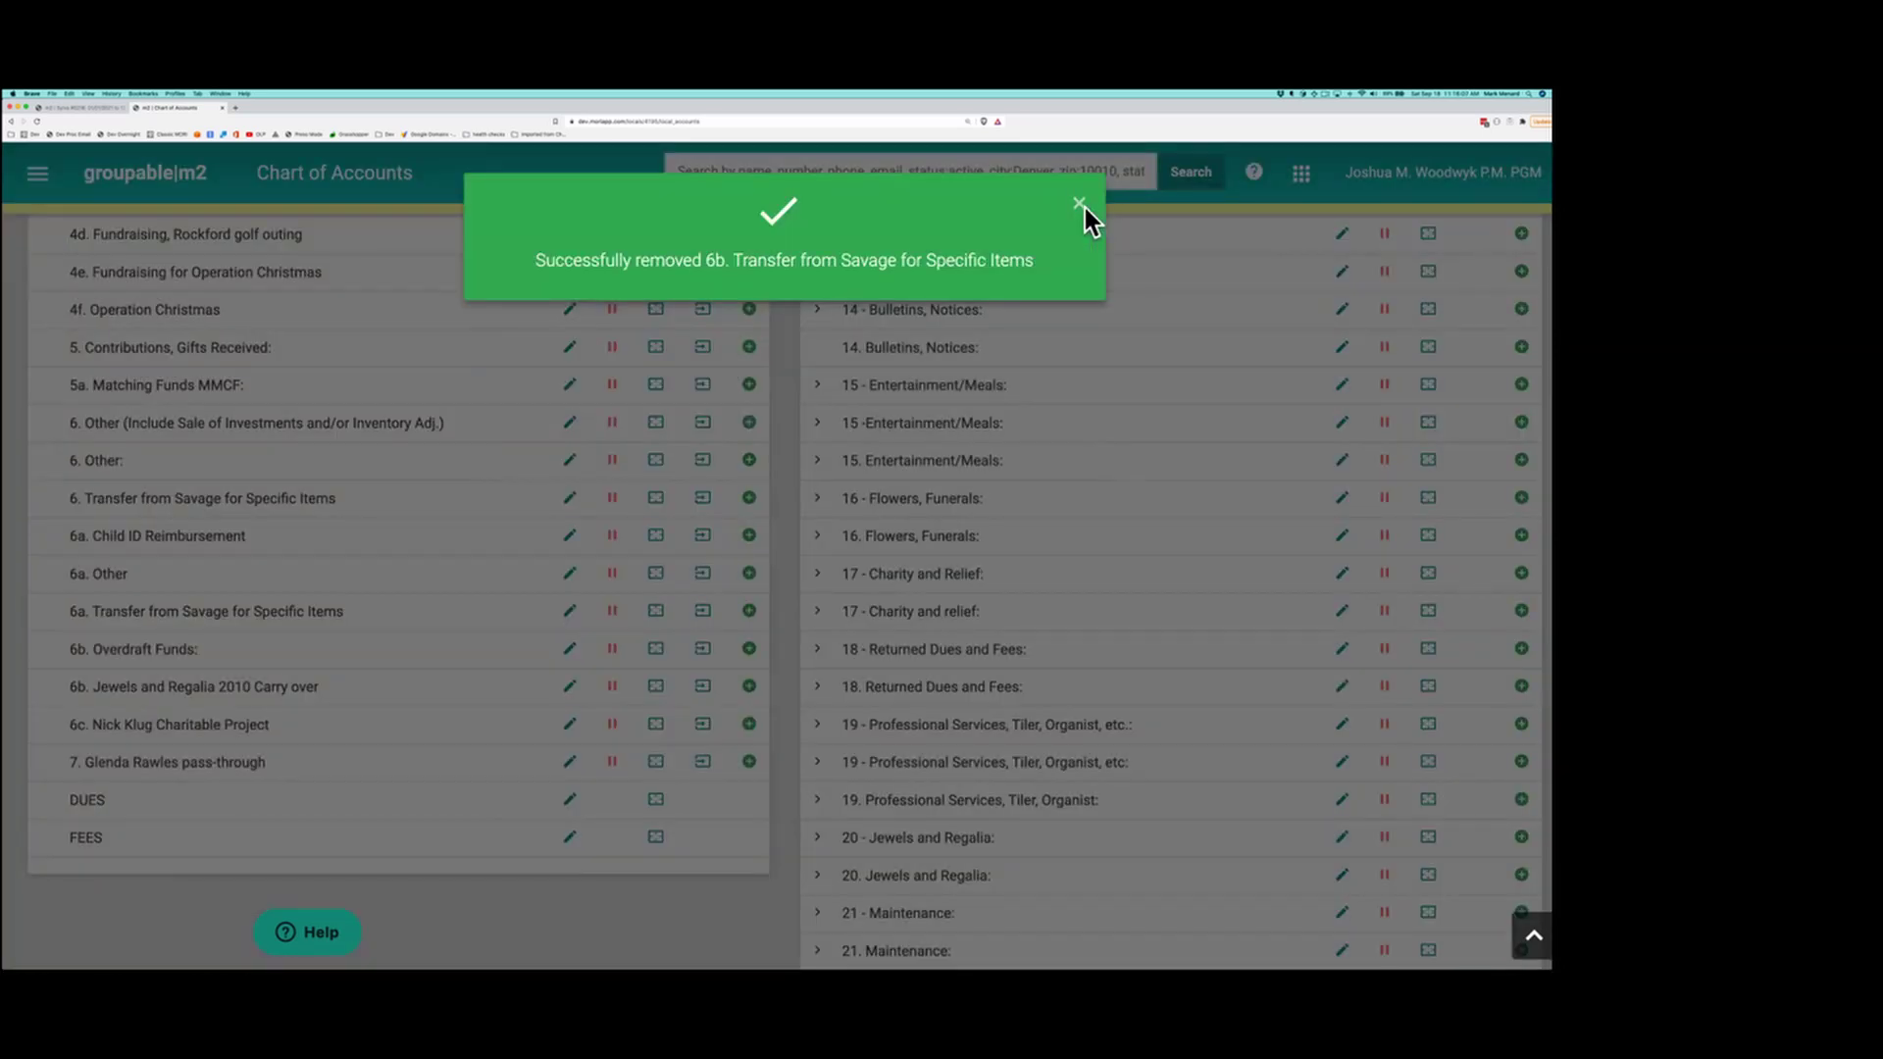
{"action": "left_click", "coordinate": [1079, 205]}
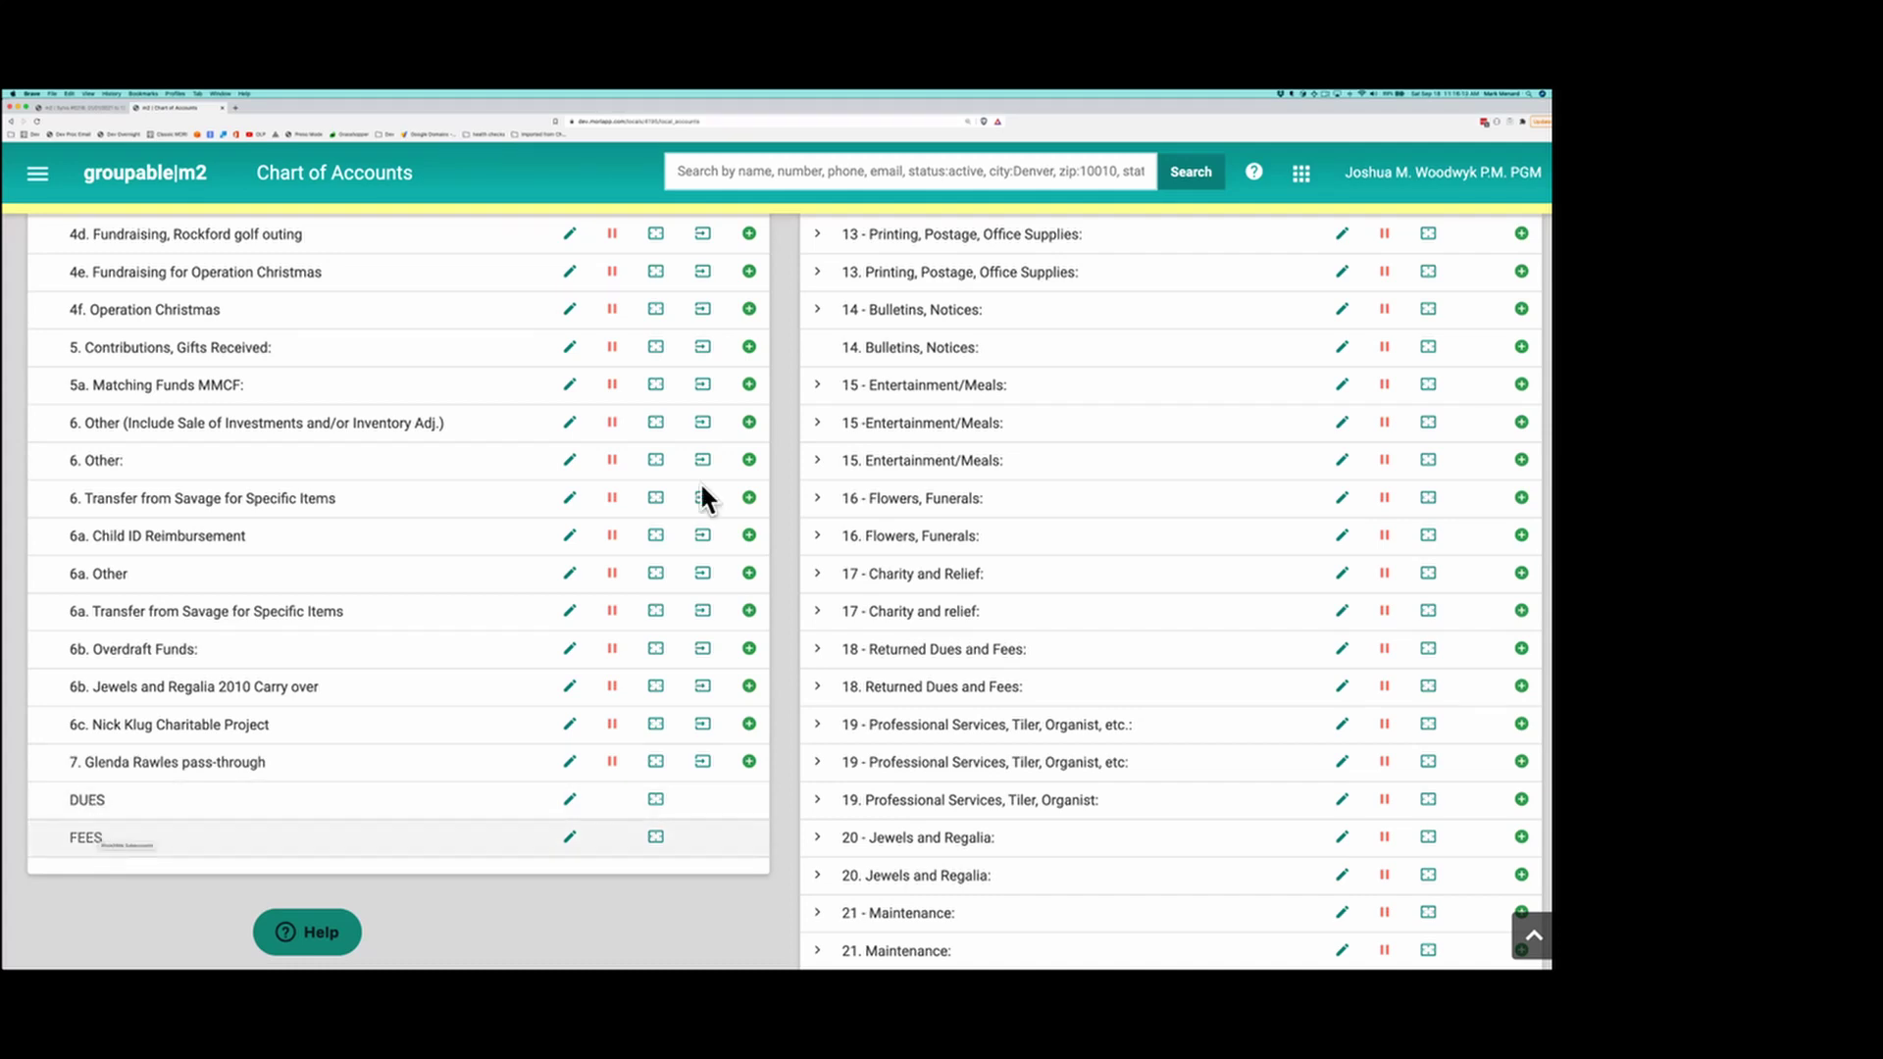
{"action": "scroll", "coordinate": [386, 488], "scroll_direction": "up", "scroll_amount": 10}
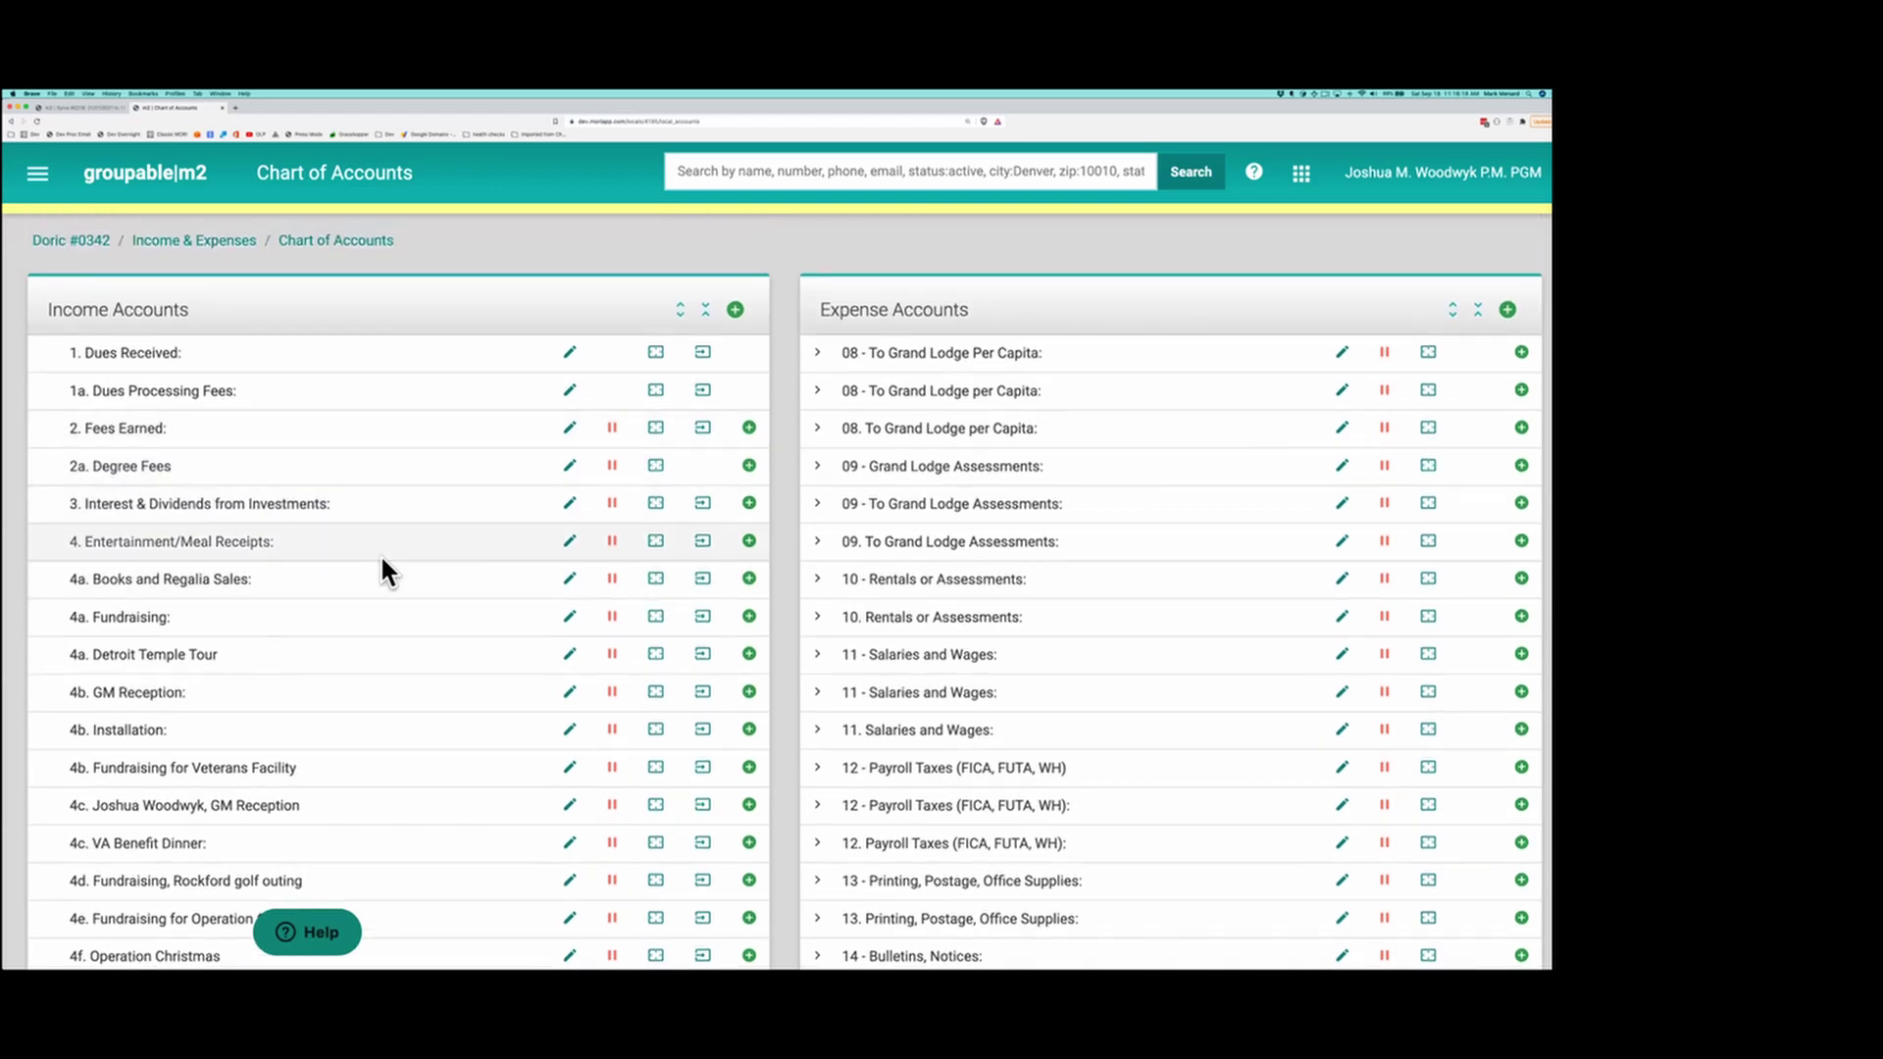
{"action": "scroll", "coordinate": [380, 554], "scroll_direction": "down", "scroll_amount": 1}
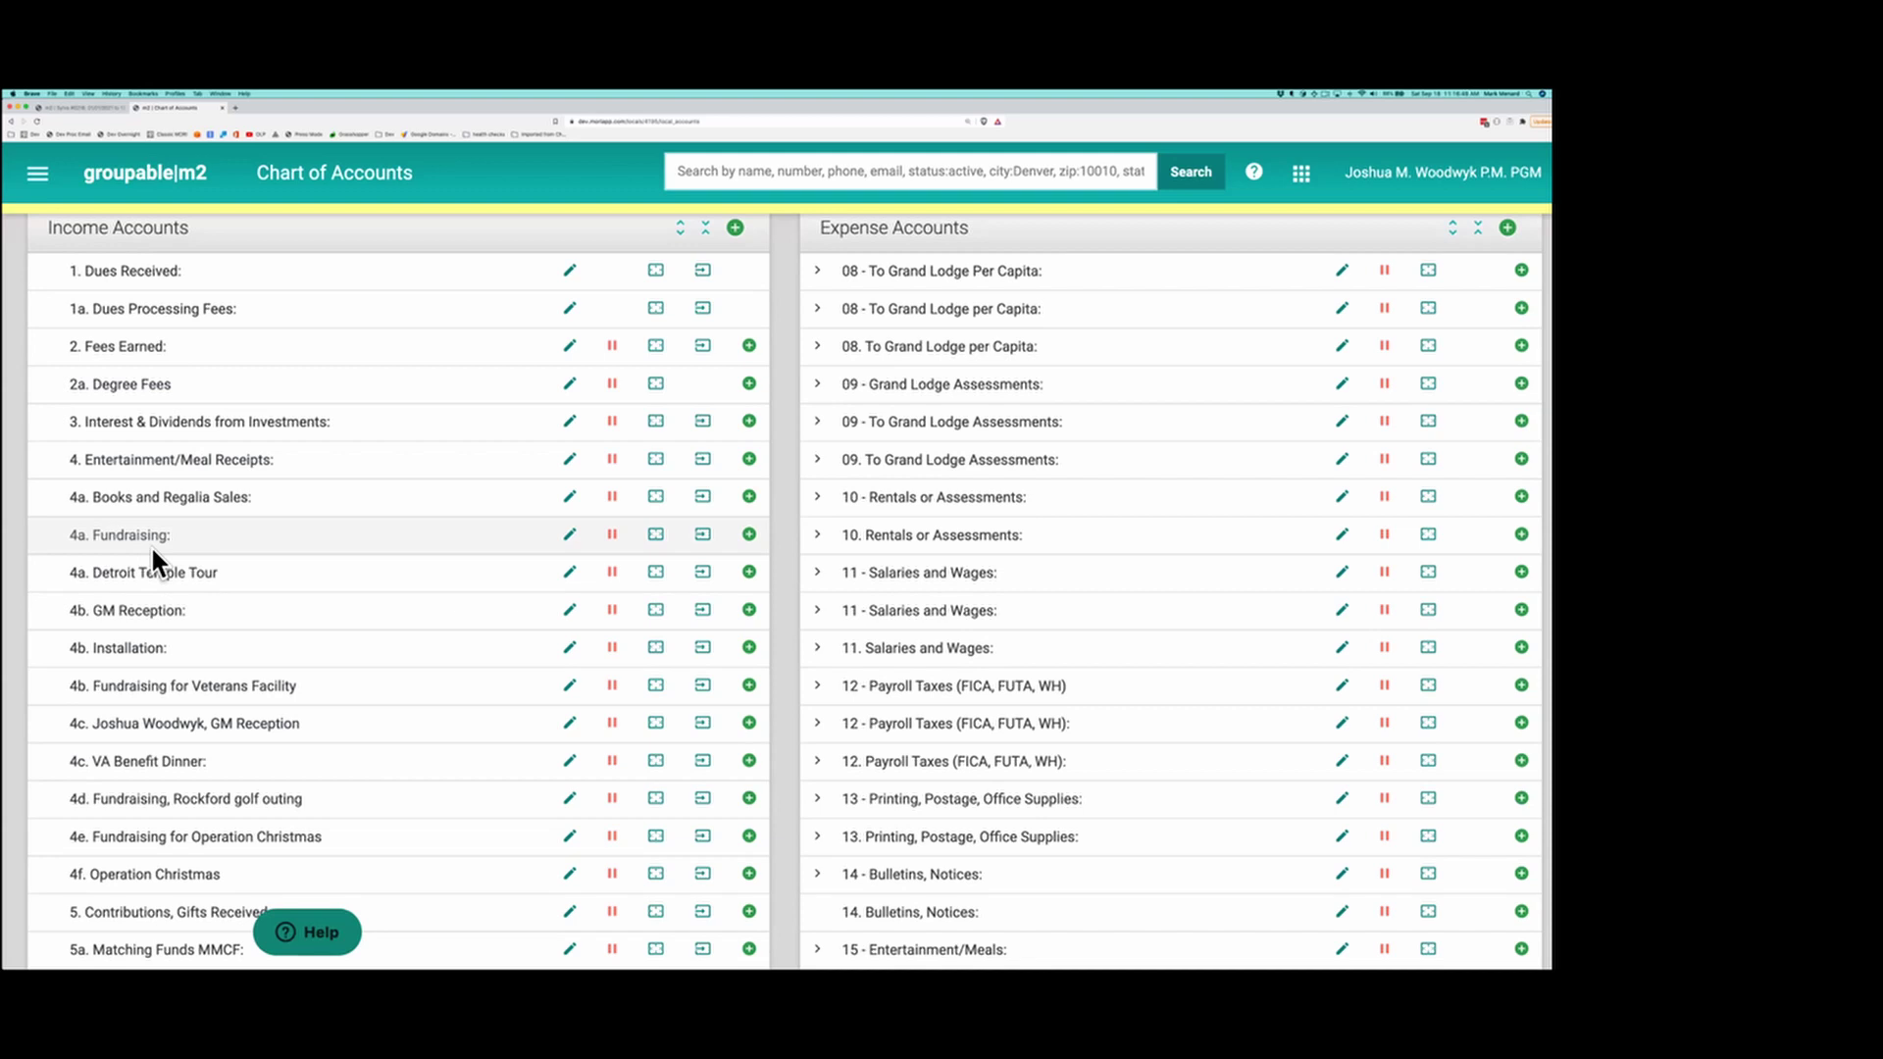
Renumber the 4a. Fundraising account as 4b Fundraising.
{"action": "left_click", "coordinate": [570, 535]}
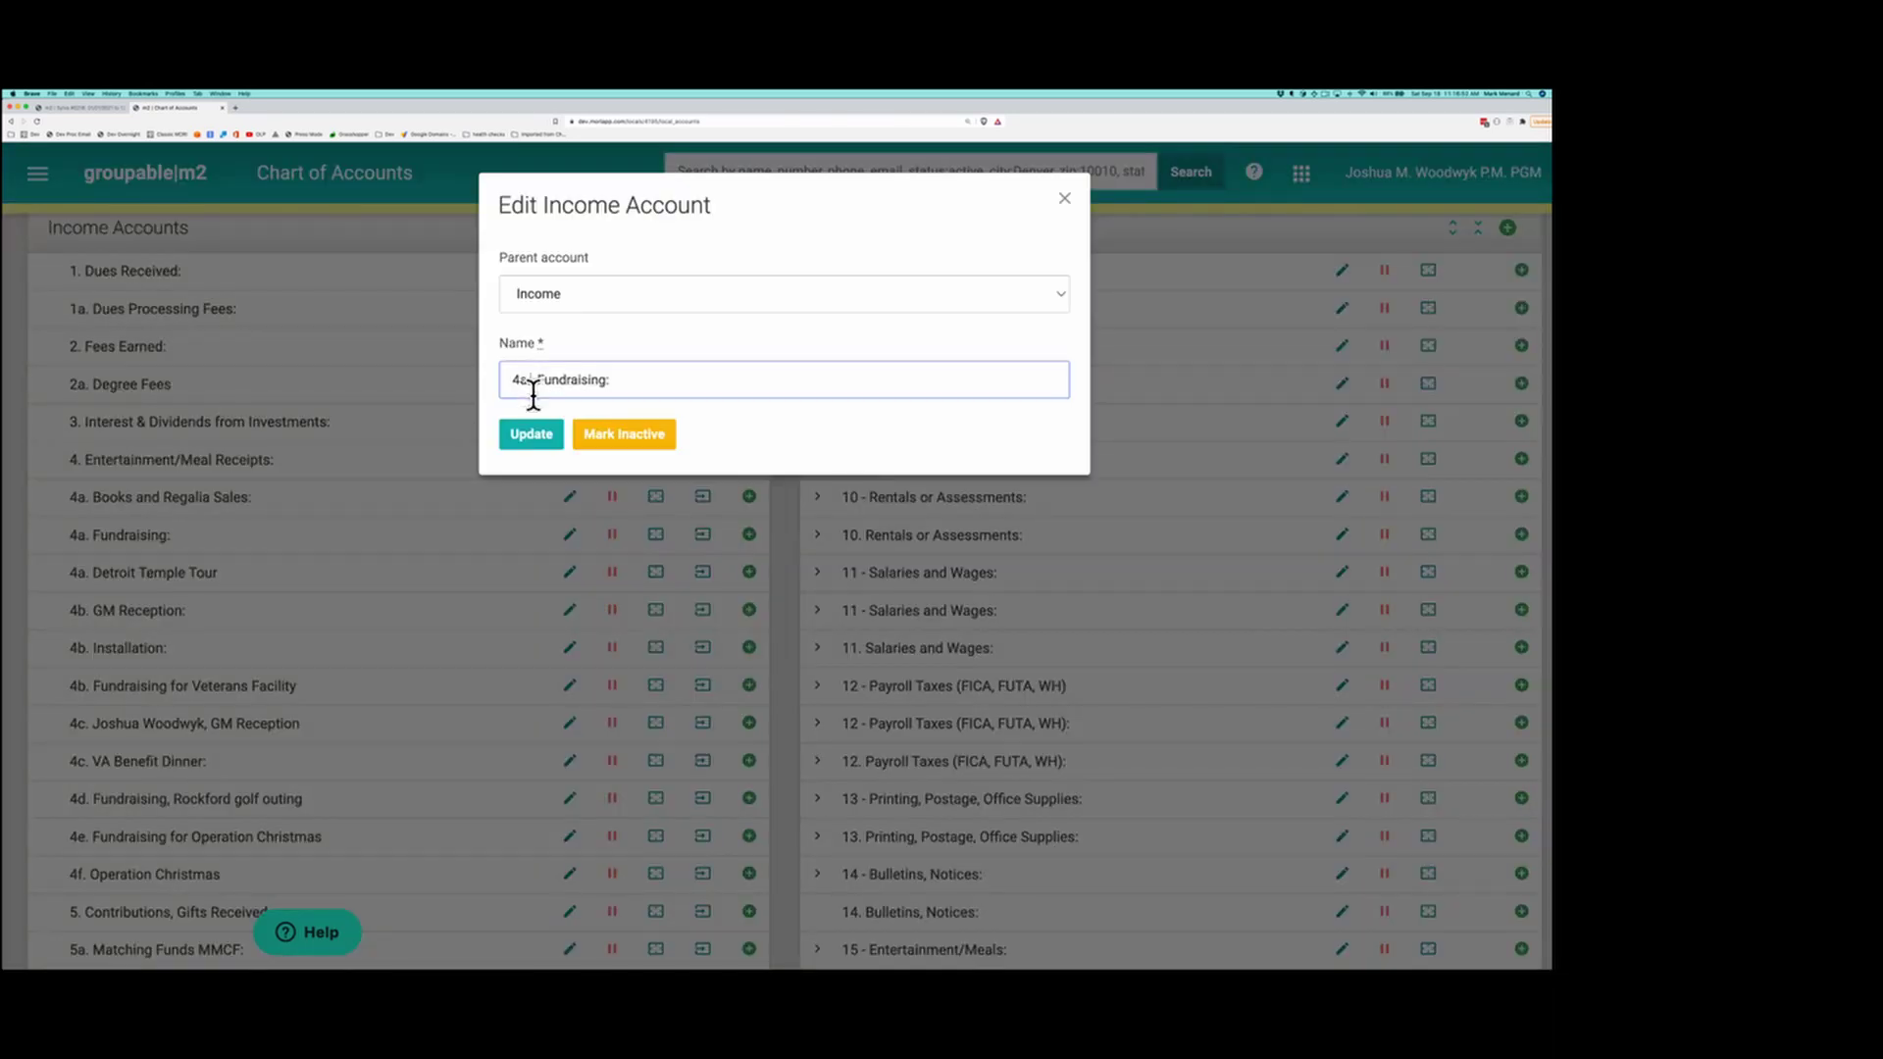
{"action": "key", "text": "BackSpace"}
{"action": "key", "text": "BackSpace"}
{"action": "type", "text": "b"}
{"action": "left_click", "coordinate": [531, 434]}
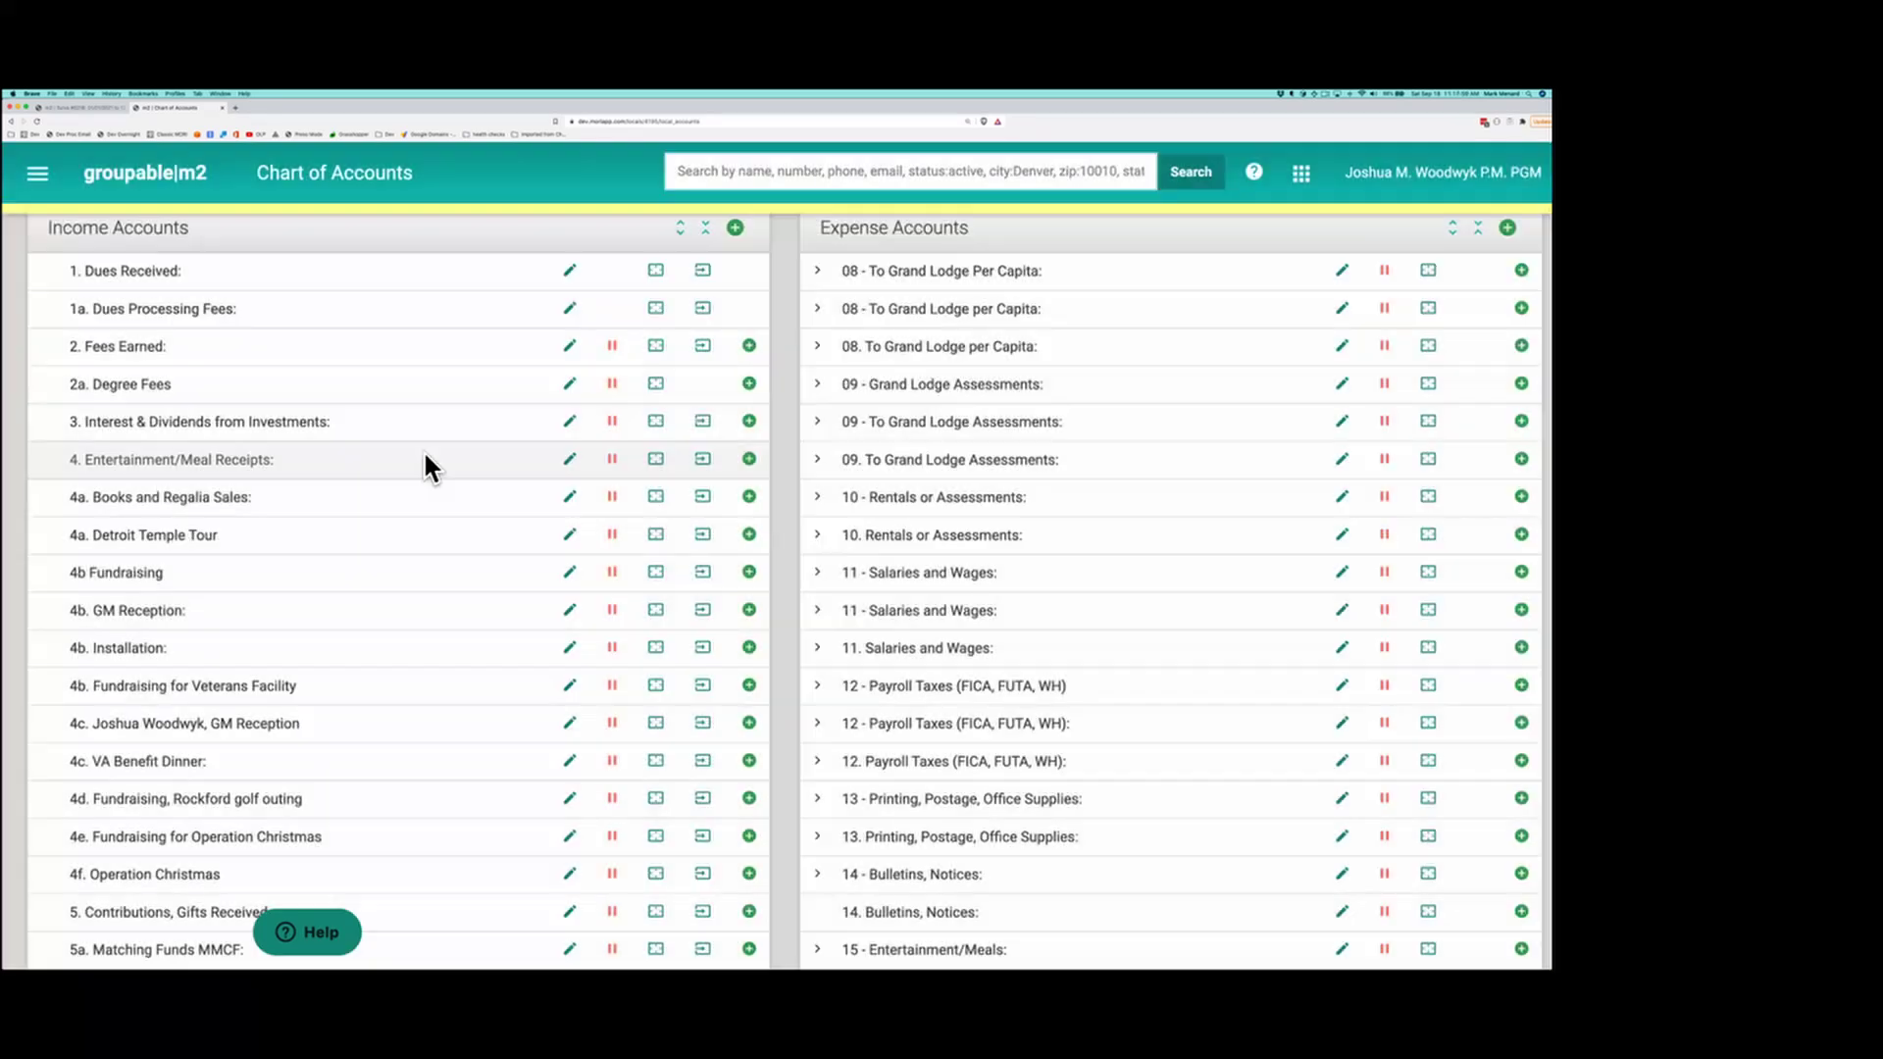
Remove the trailing colon from the 4. Entertainment/Meal Receipts account name.
{"action": "left_click", "coordinate": [570, 459]}
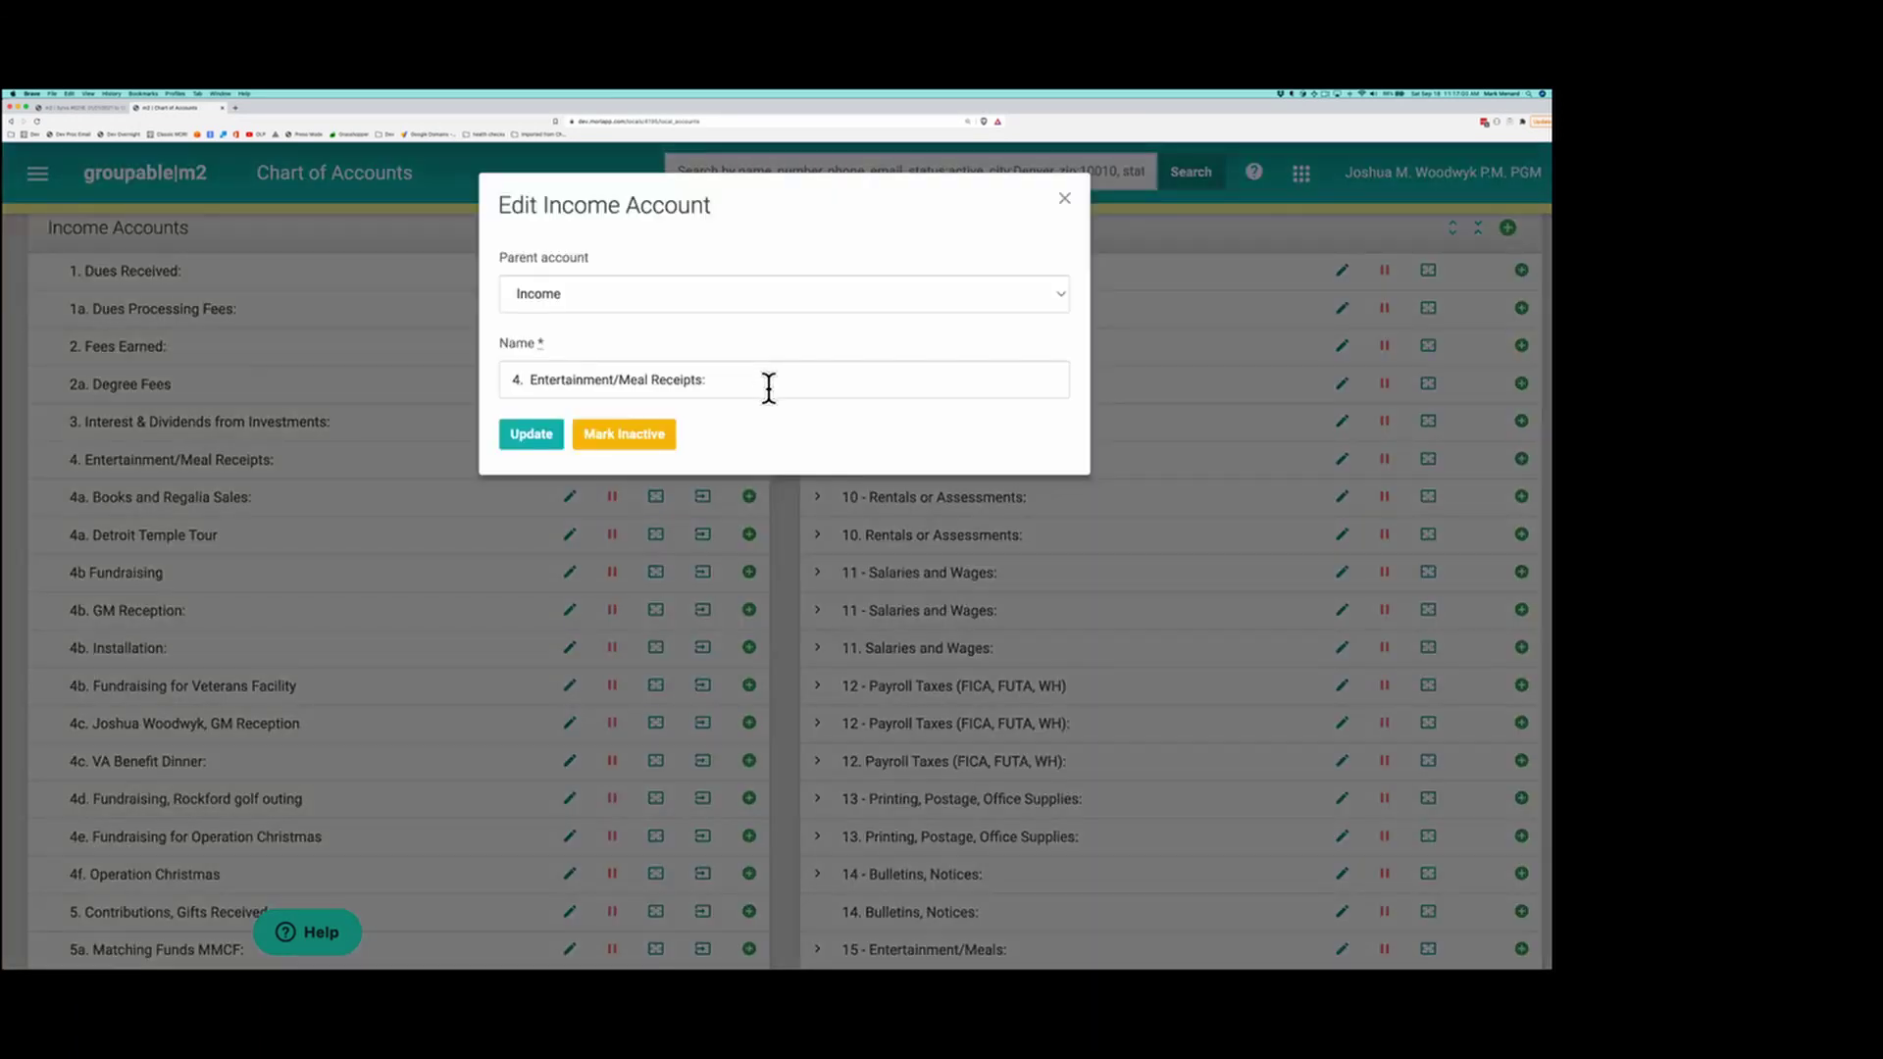
{"action": "left_click", "coordinate": [769, 388]}
{"action": "key", "text": "BackSpace"}
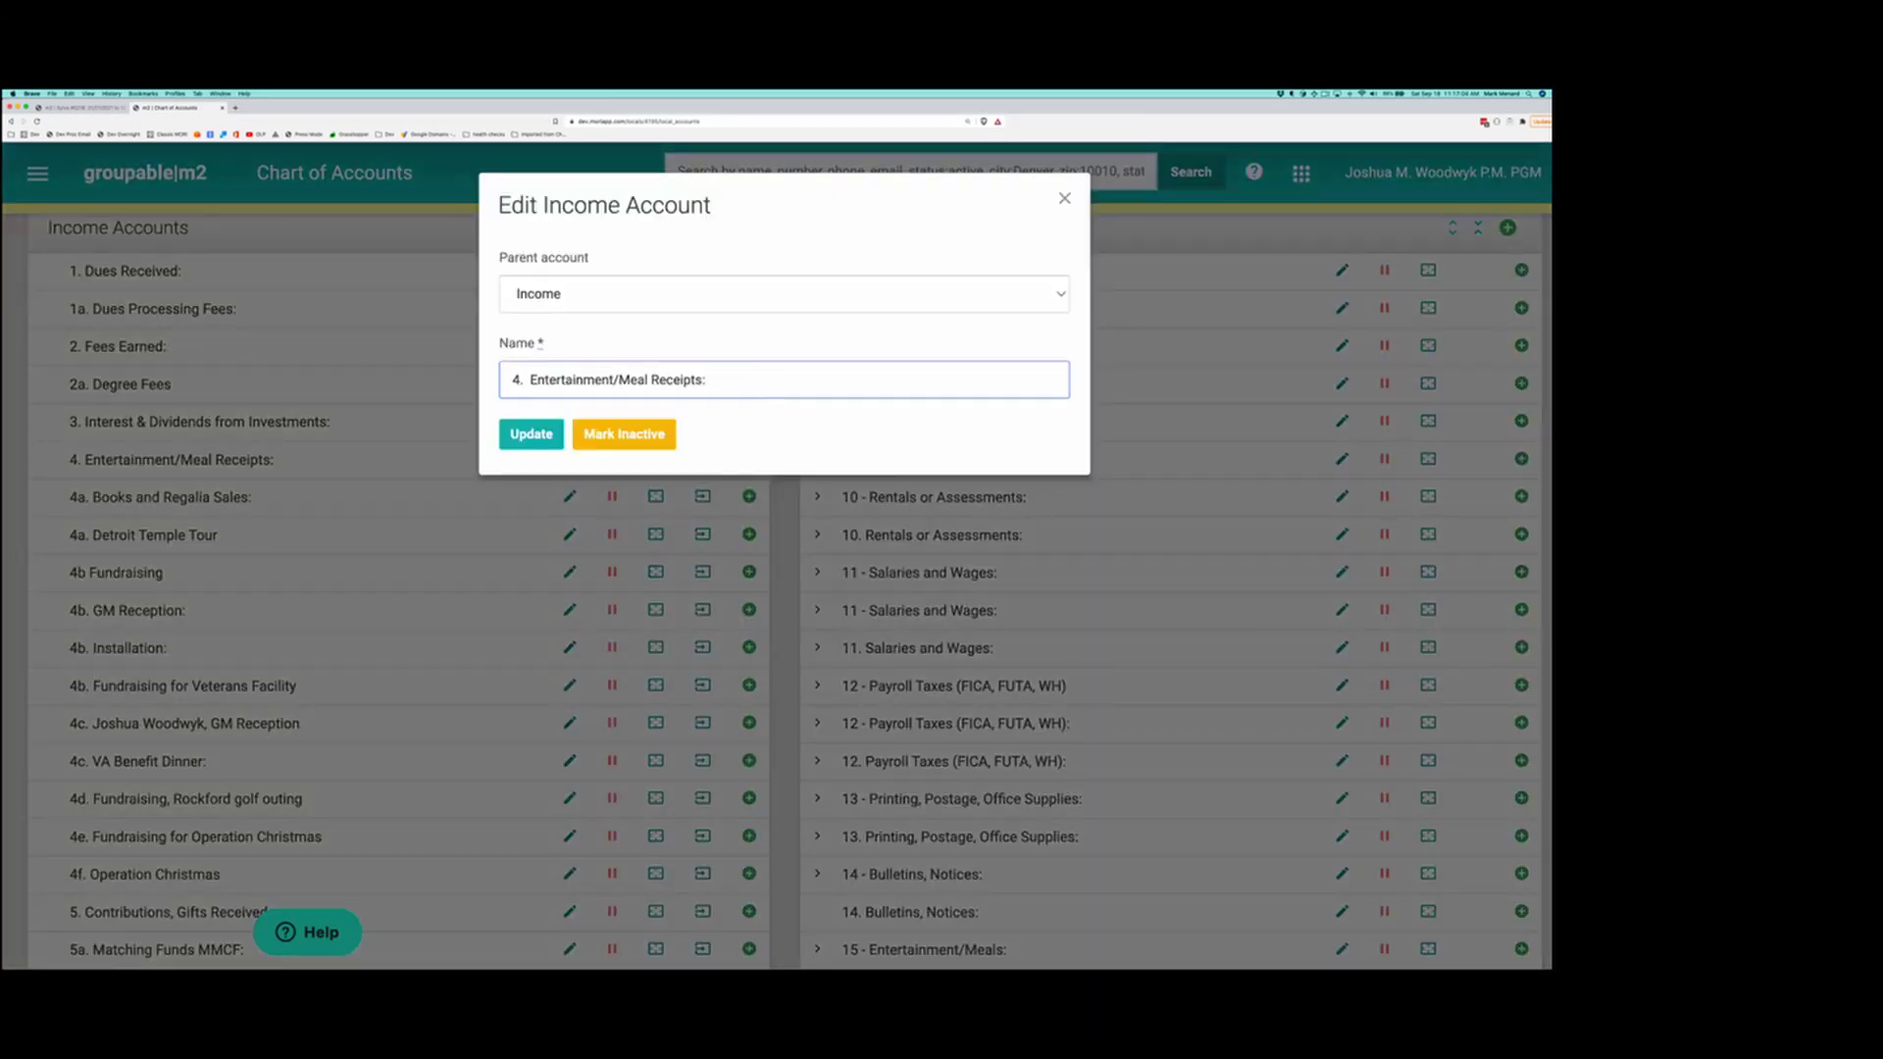
{"action": "key", "text": "Return"}
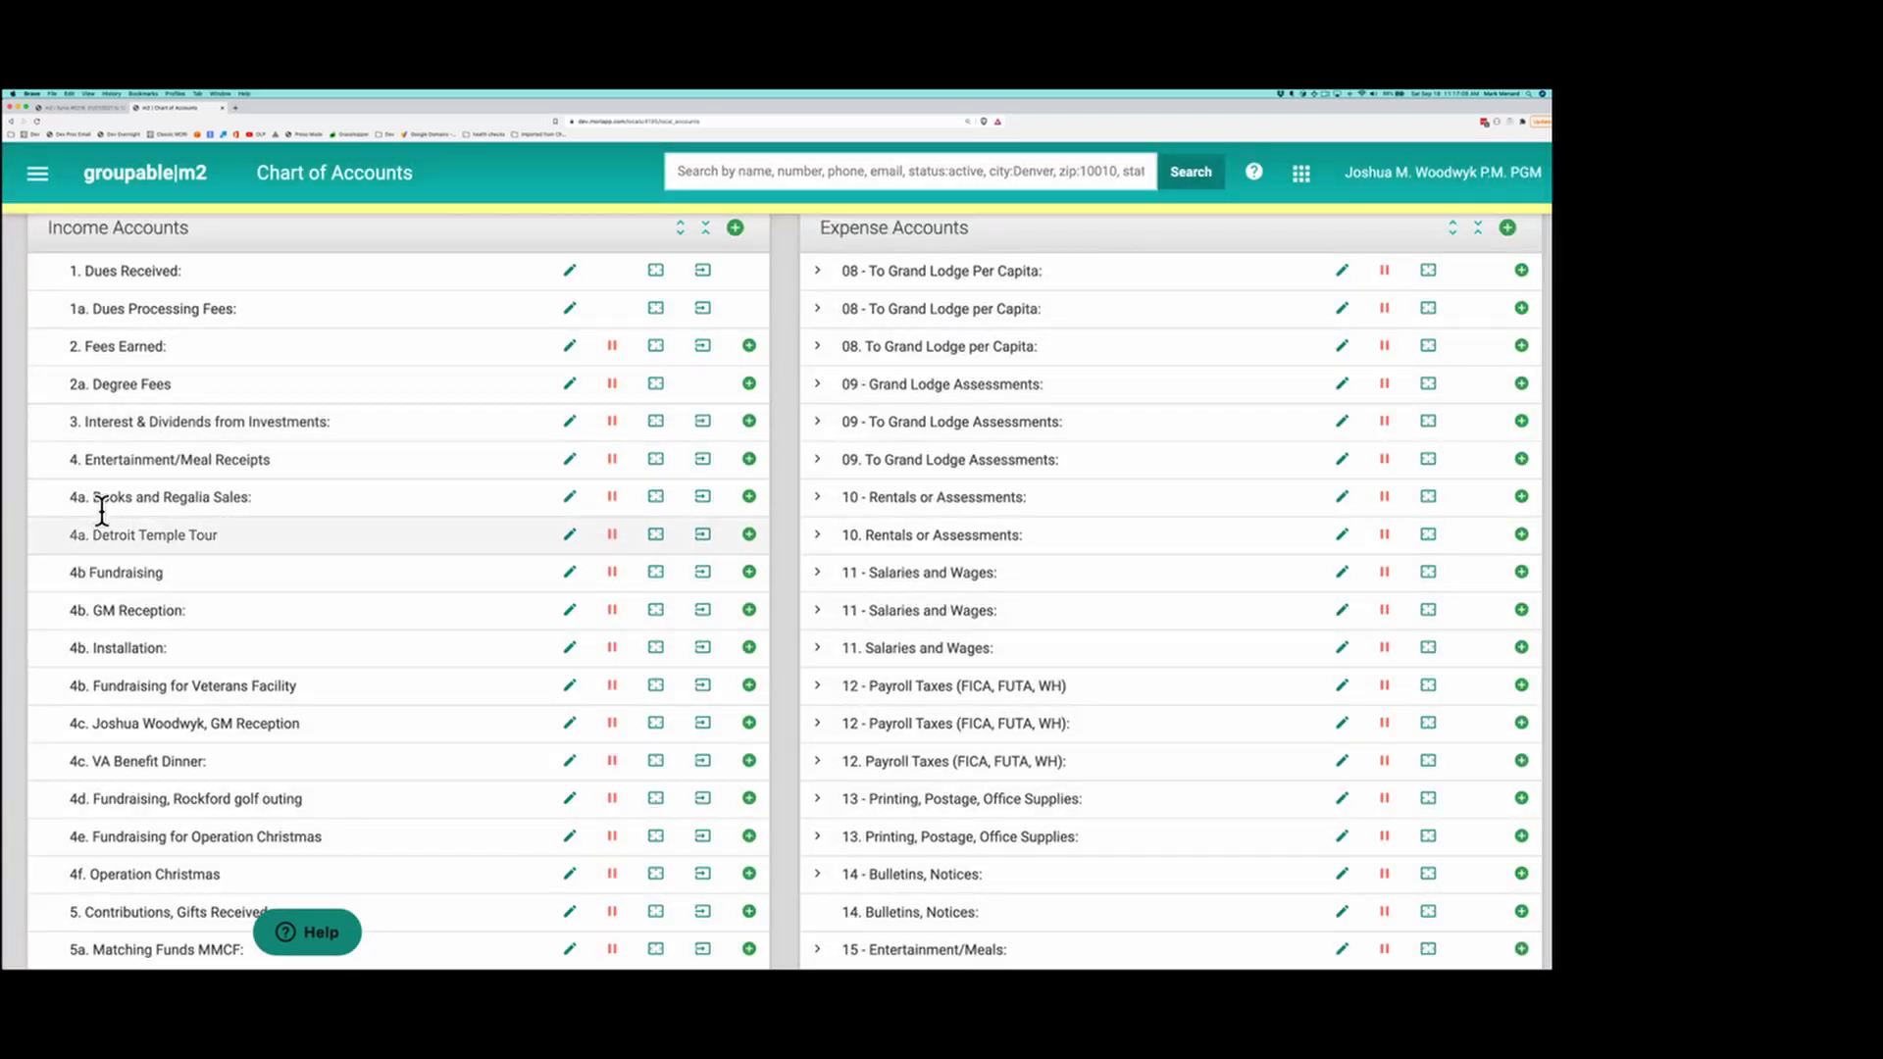
Begin renumbering 4a. Detroit Temple Tour by removing the 'a.' from its number.
{"action": "left_click", "coordinate": [570, 534]}
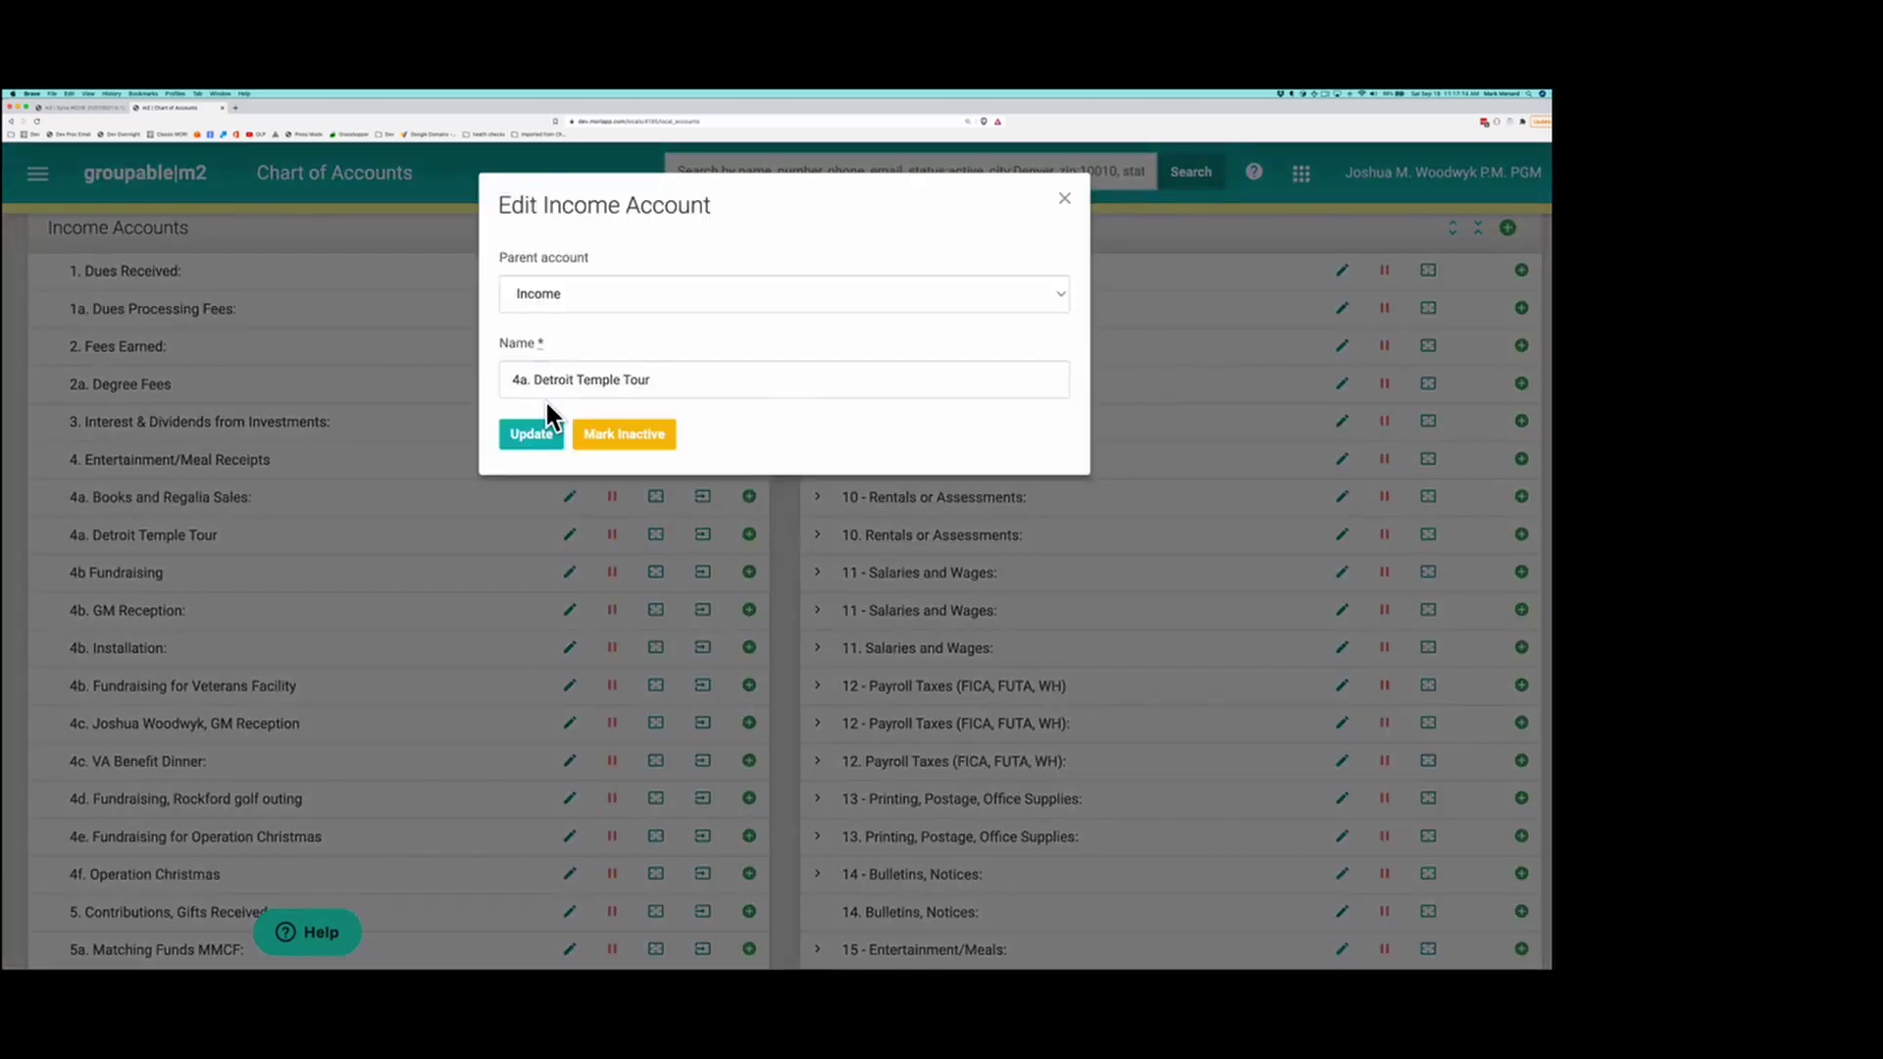
{"action": "left_click", "coordinate": [546, 397]}
{"action": "key", "text": "BackSpace"}
{"action": "key", "text": "BackSpace"}
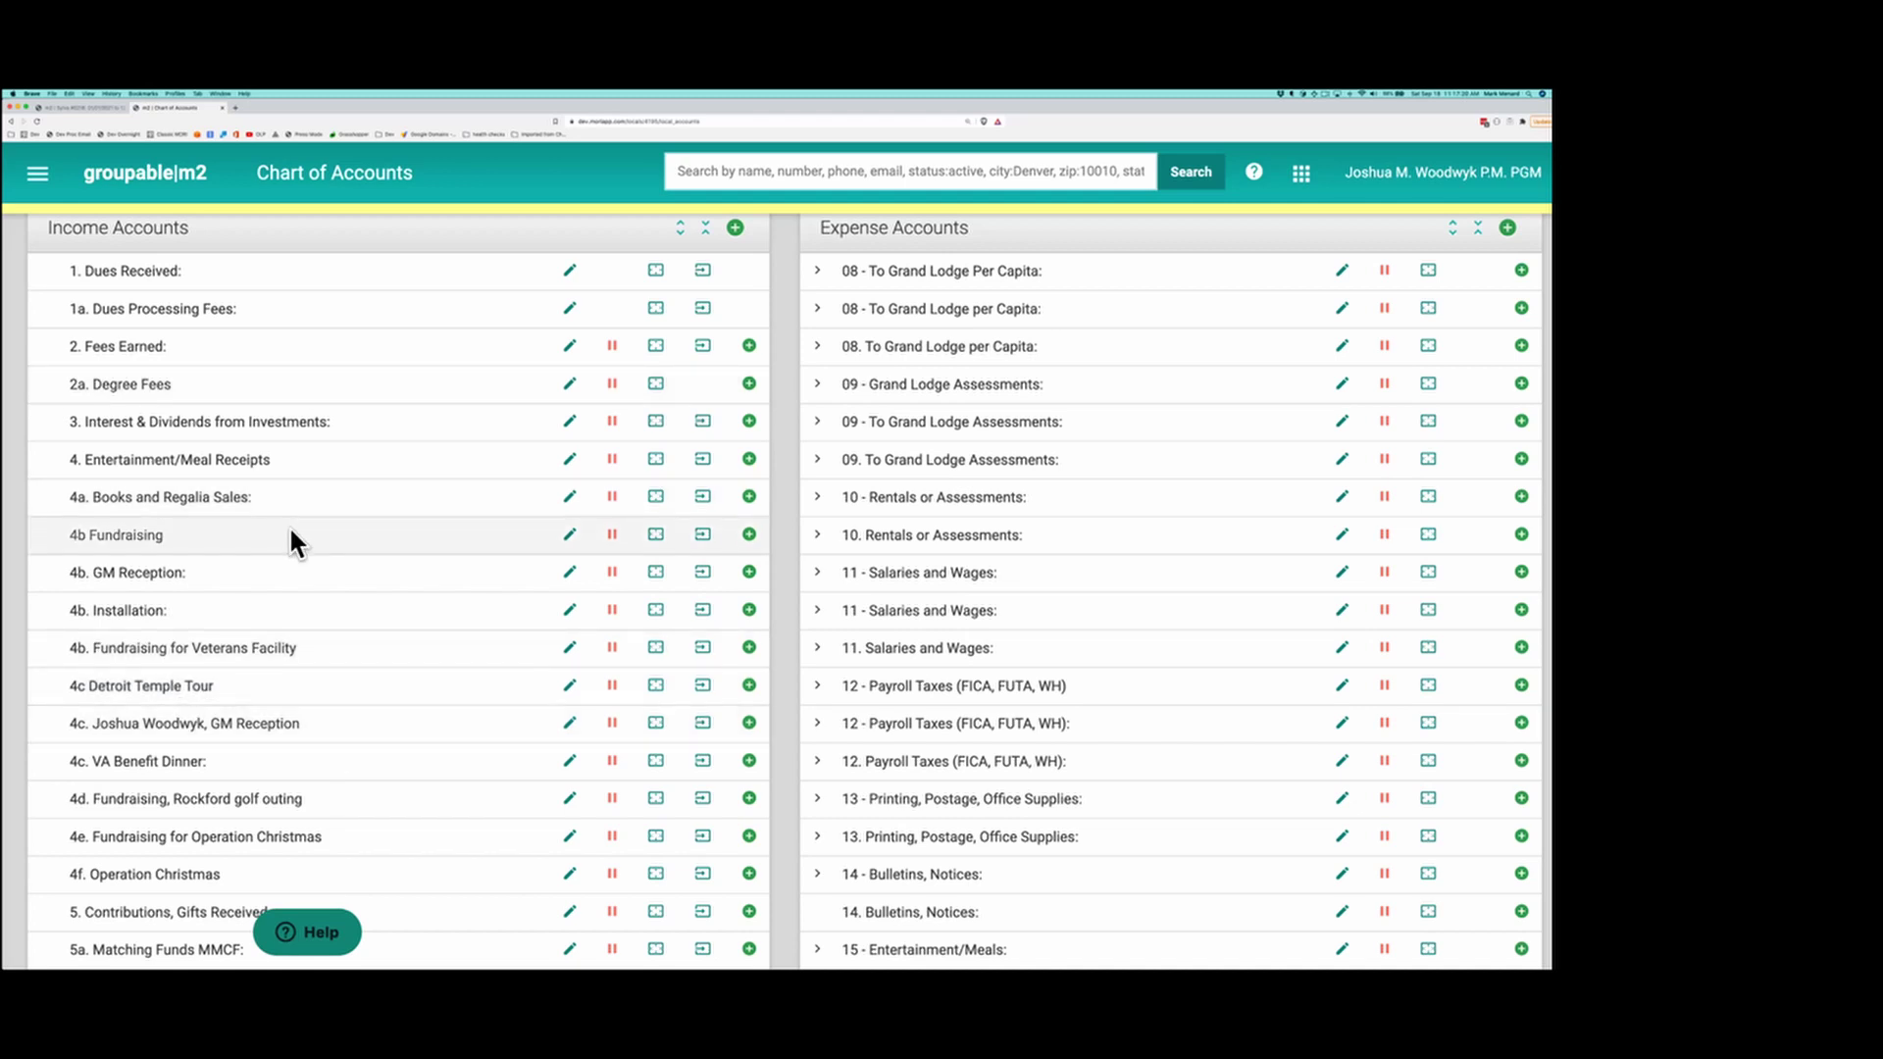
{"action": "scroll", "coordinate": [305, 540], "scroll_direction": "down", "scroll_amount": 5}
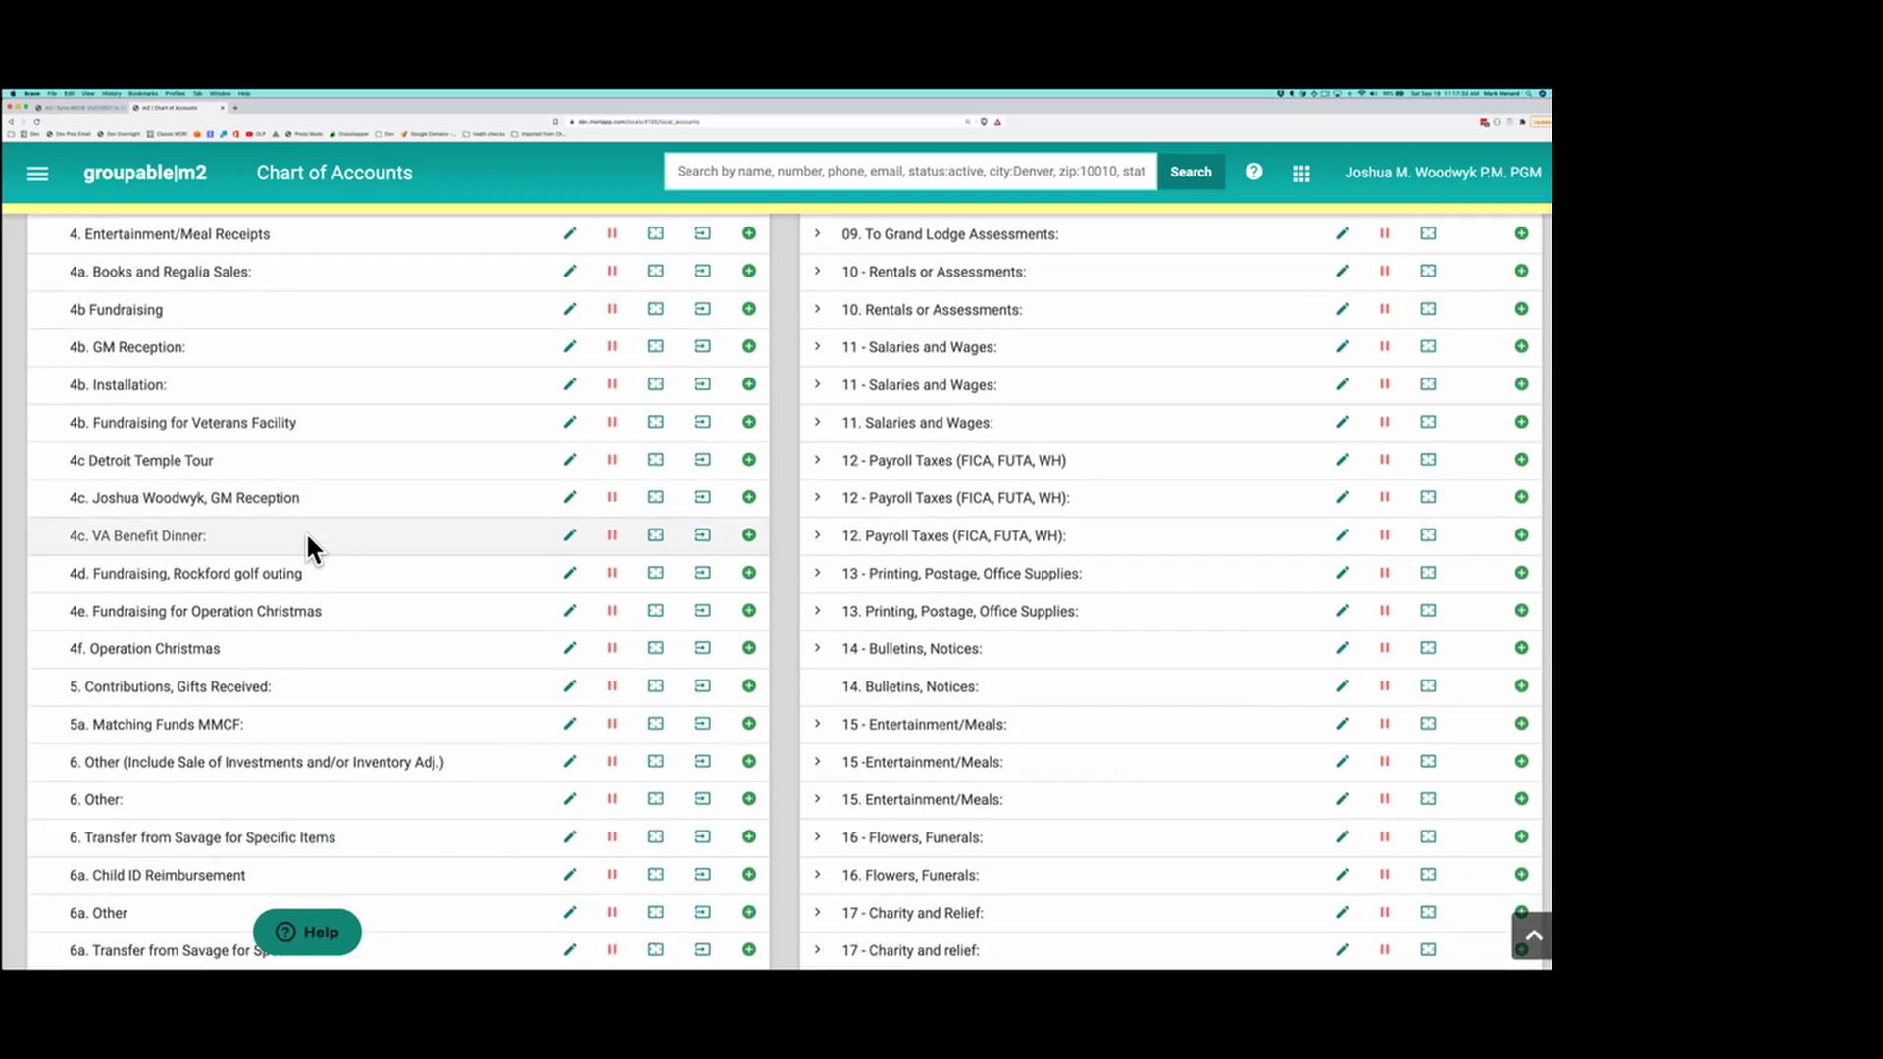
{"action": "scroll", "coordinate": [306, 537], "scroll_direction": "down", "scroll_amount": 1}
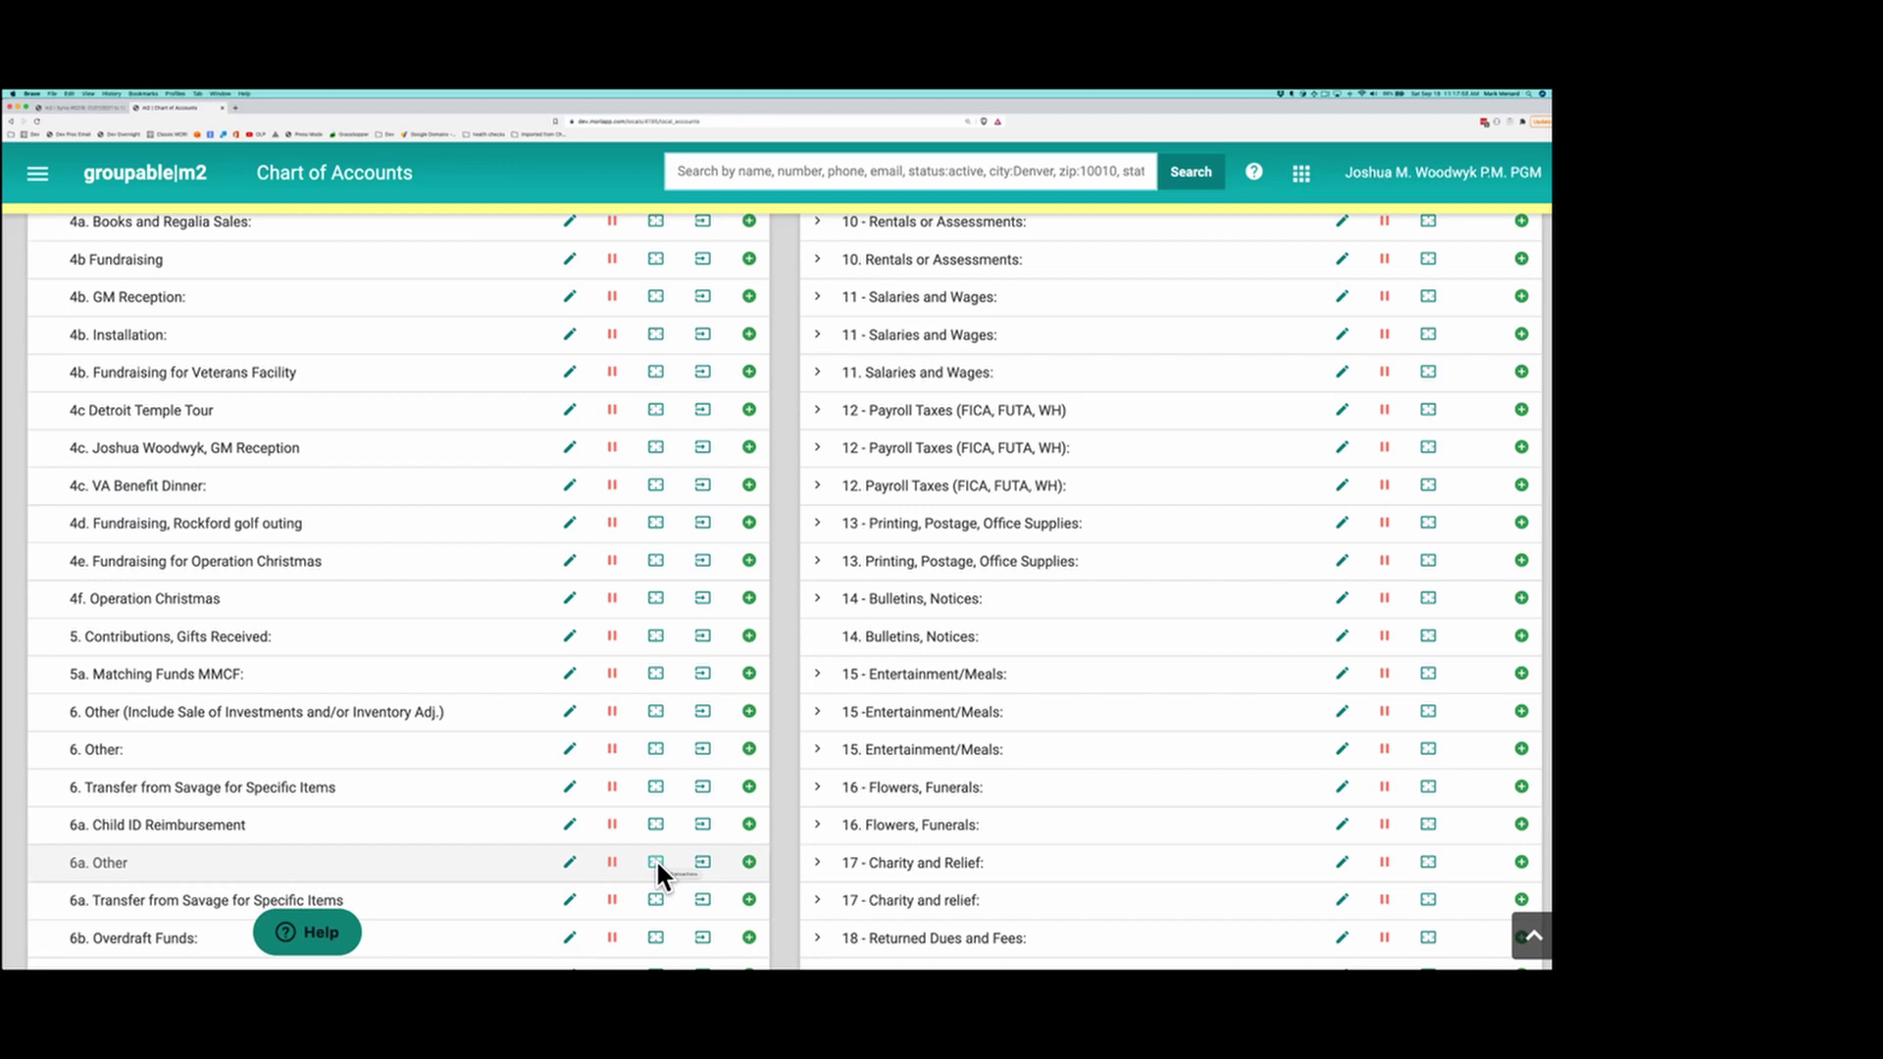
Rename the 6. Other account to '6. Other (Keep)'.
{"action": "left_click", "coordinate": [569, 751]}
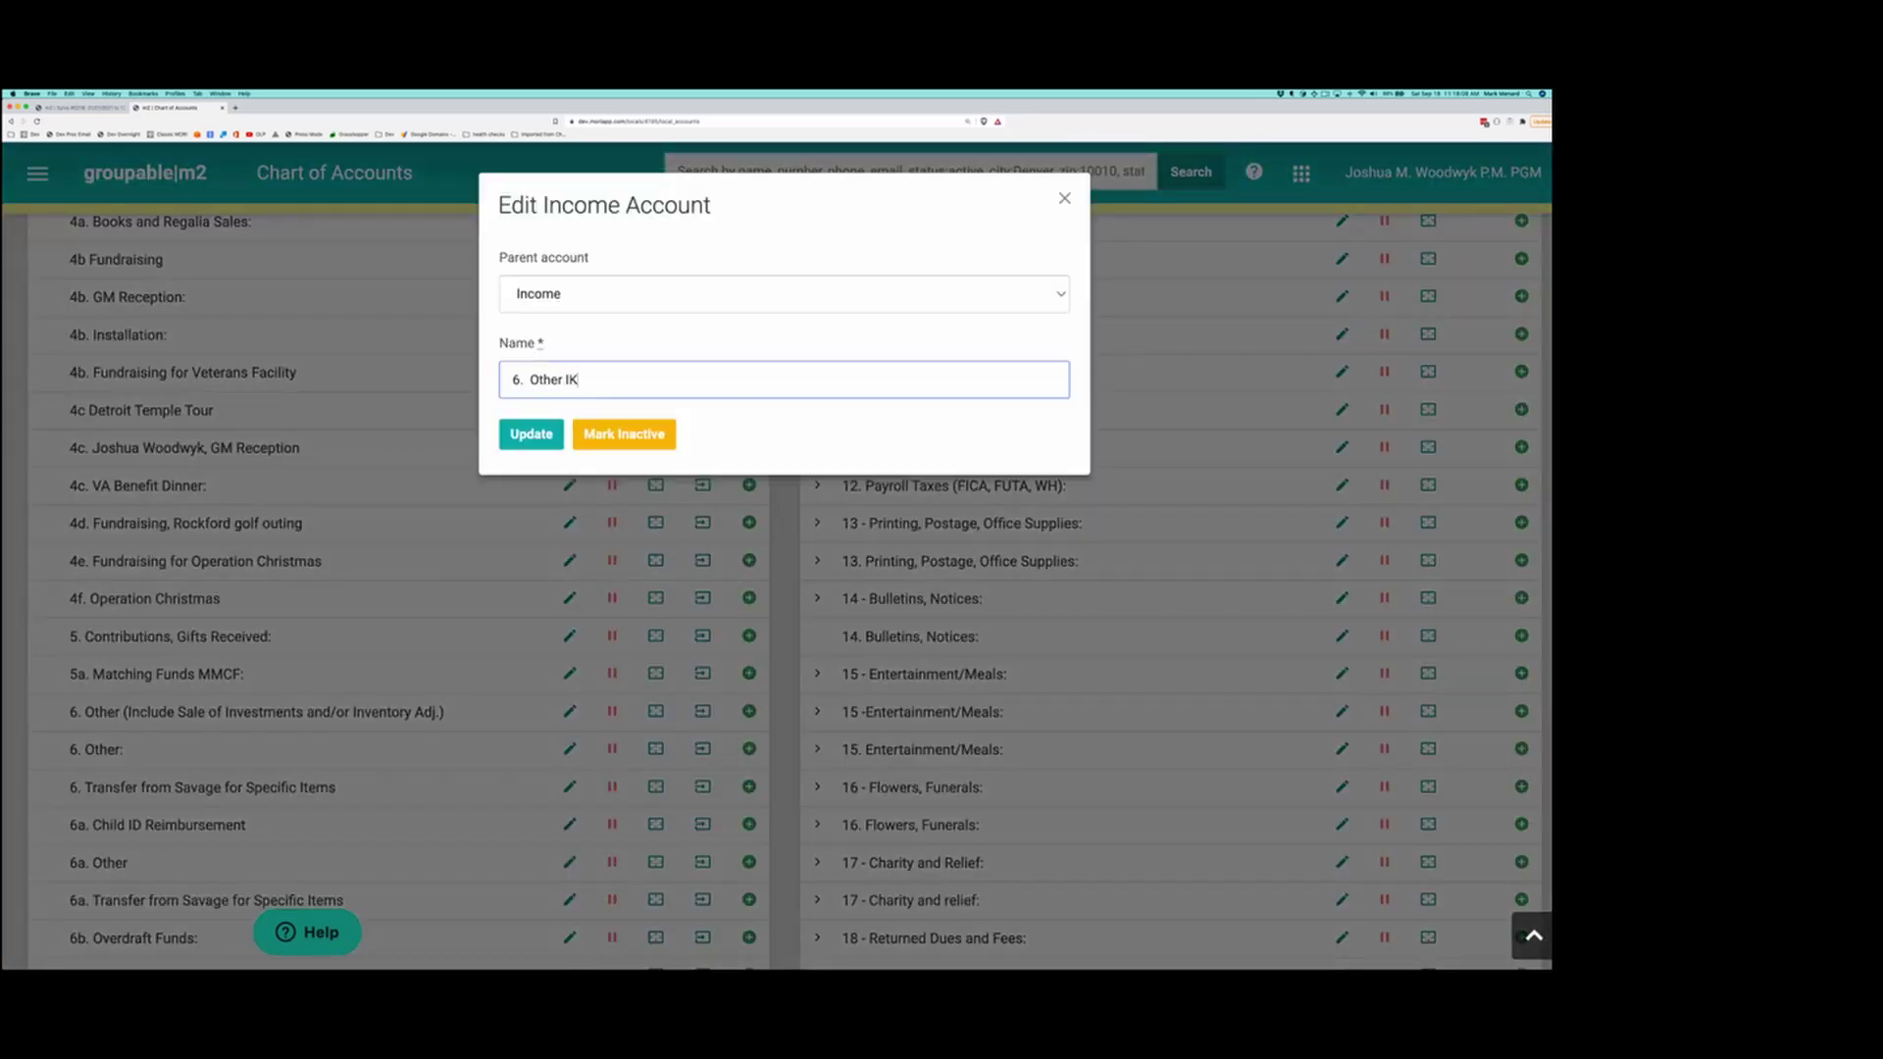
{"action": "type", "text": "(Keep)"}
{"action": "left_click", "coordinate": [542, 438]}
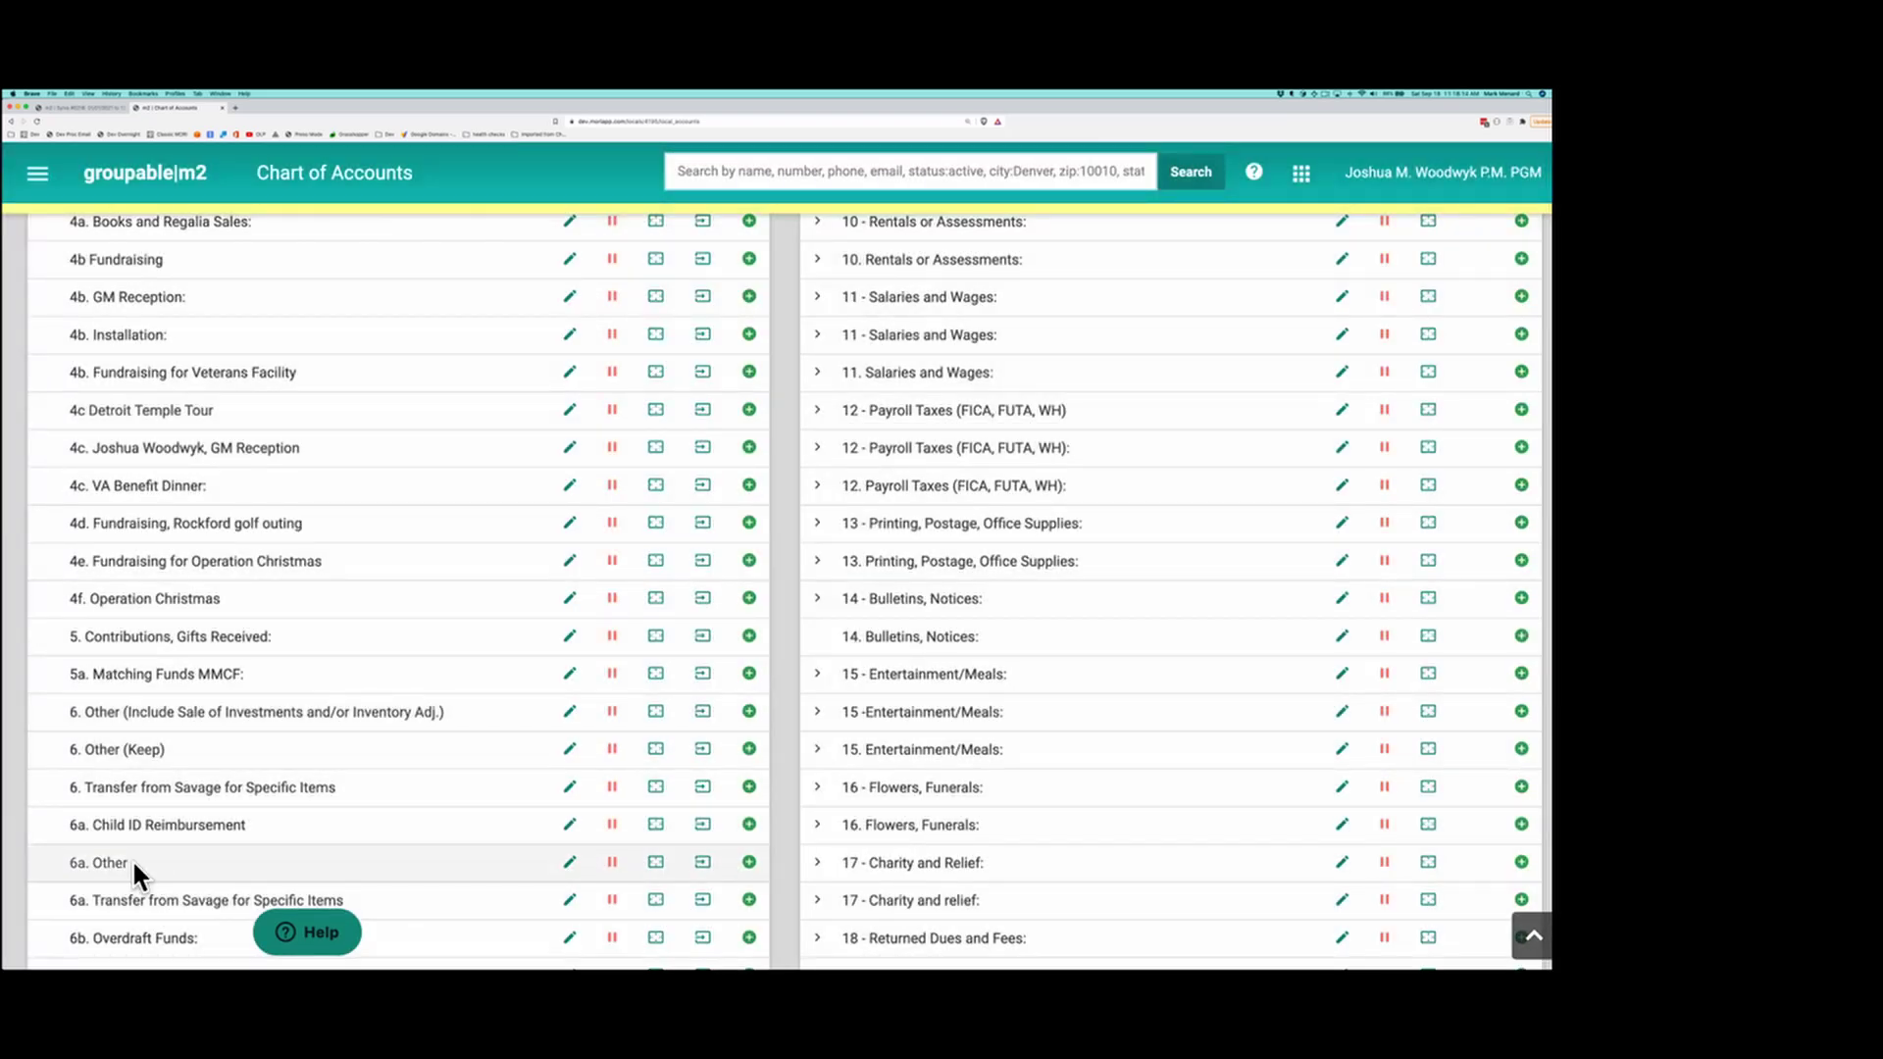
Move the transactions from 6a. Other into 6. Other (Keep).
{"action": "left_click", "coordinate": [703, 862]}
{"action": "left_click", "coordinate": [638, 292]}
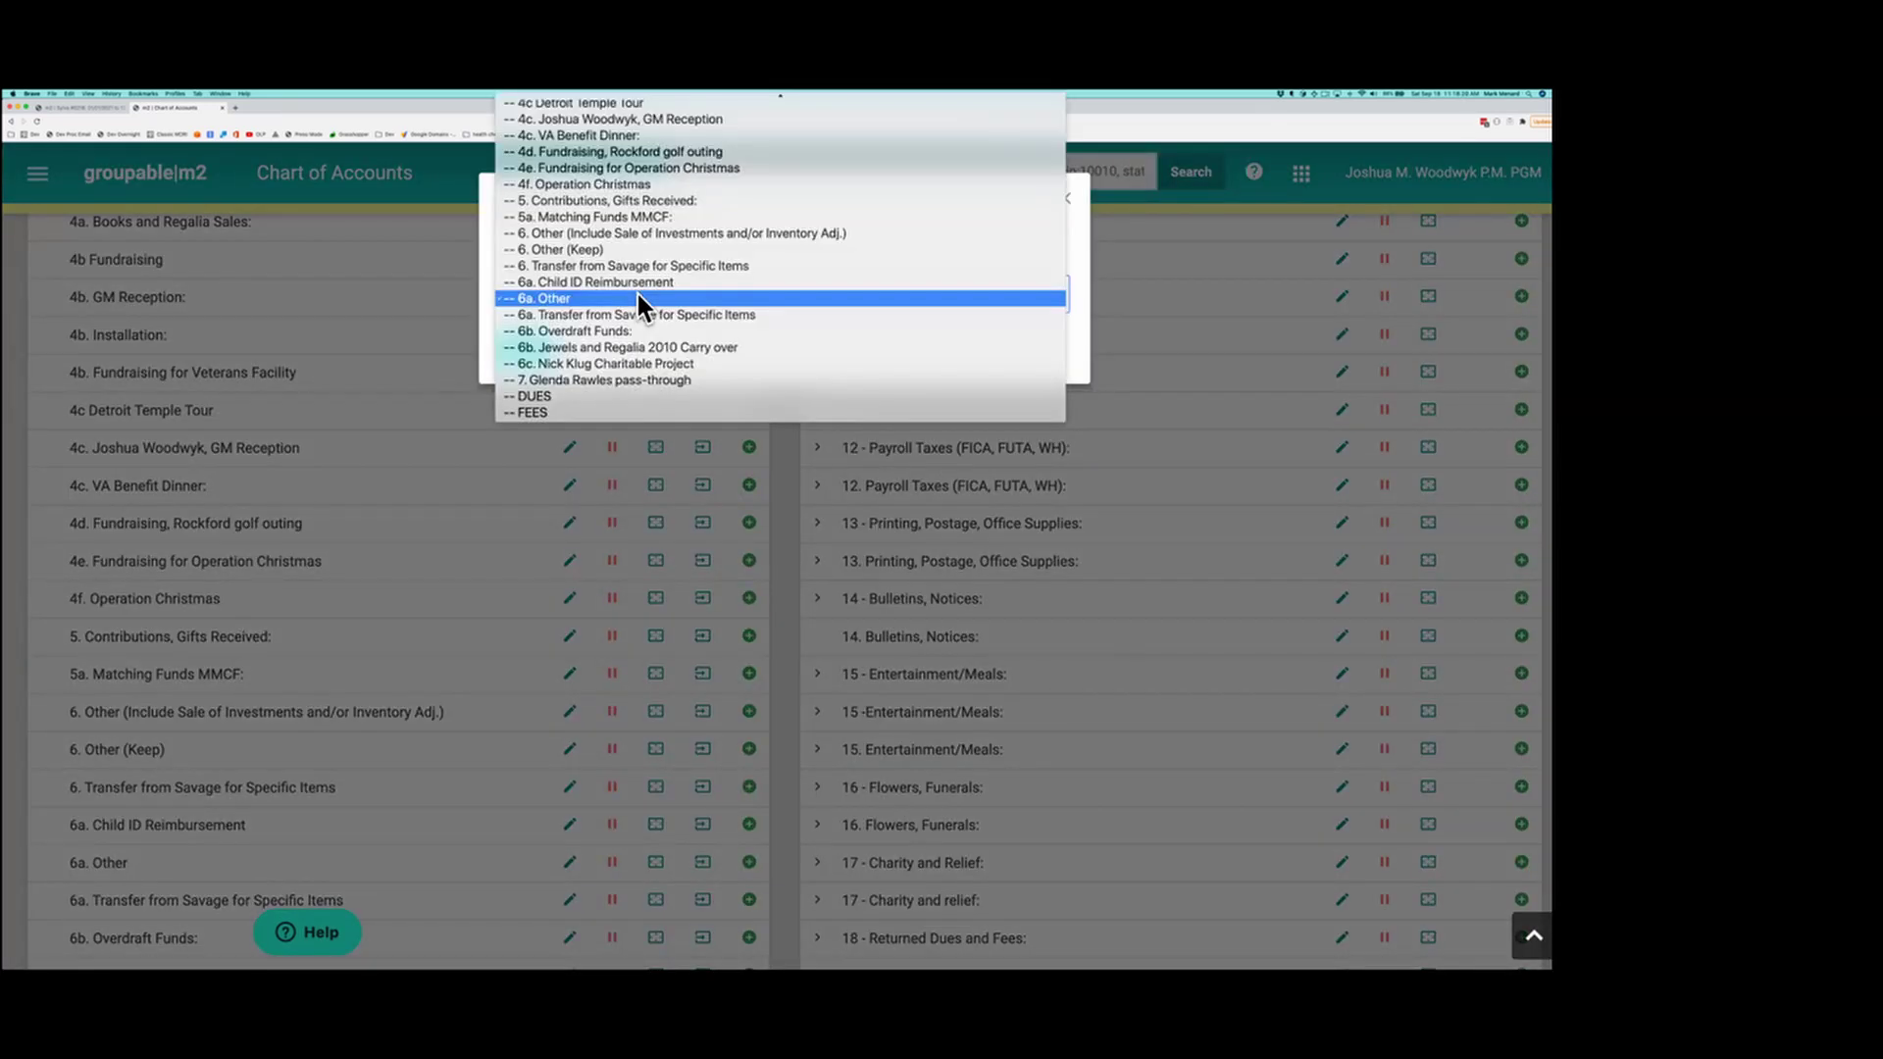
{"action": "left_click", "coordinate": [597, 249]}
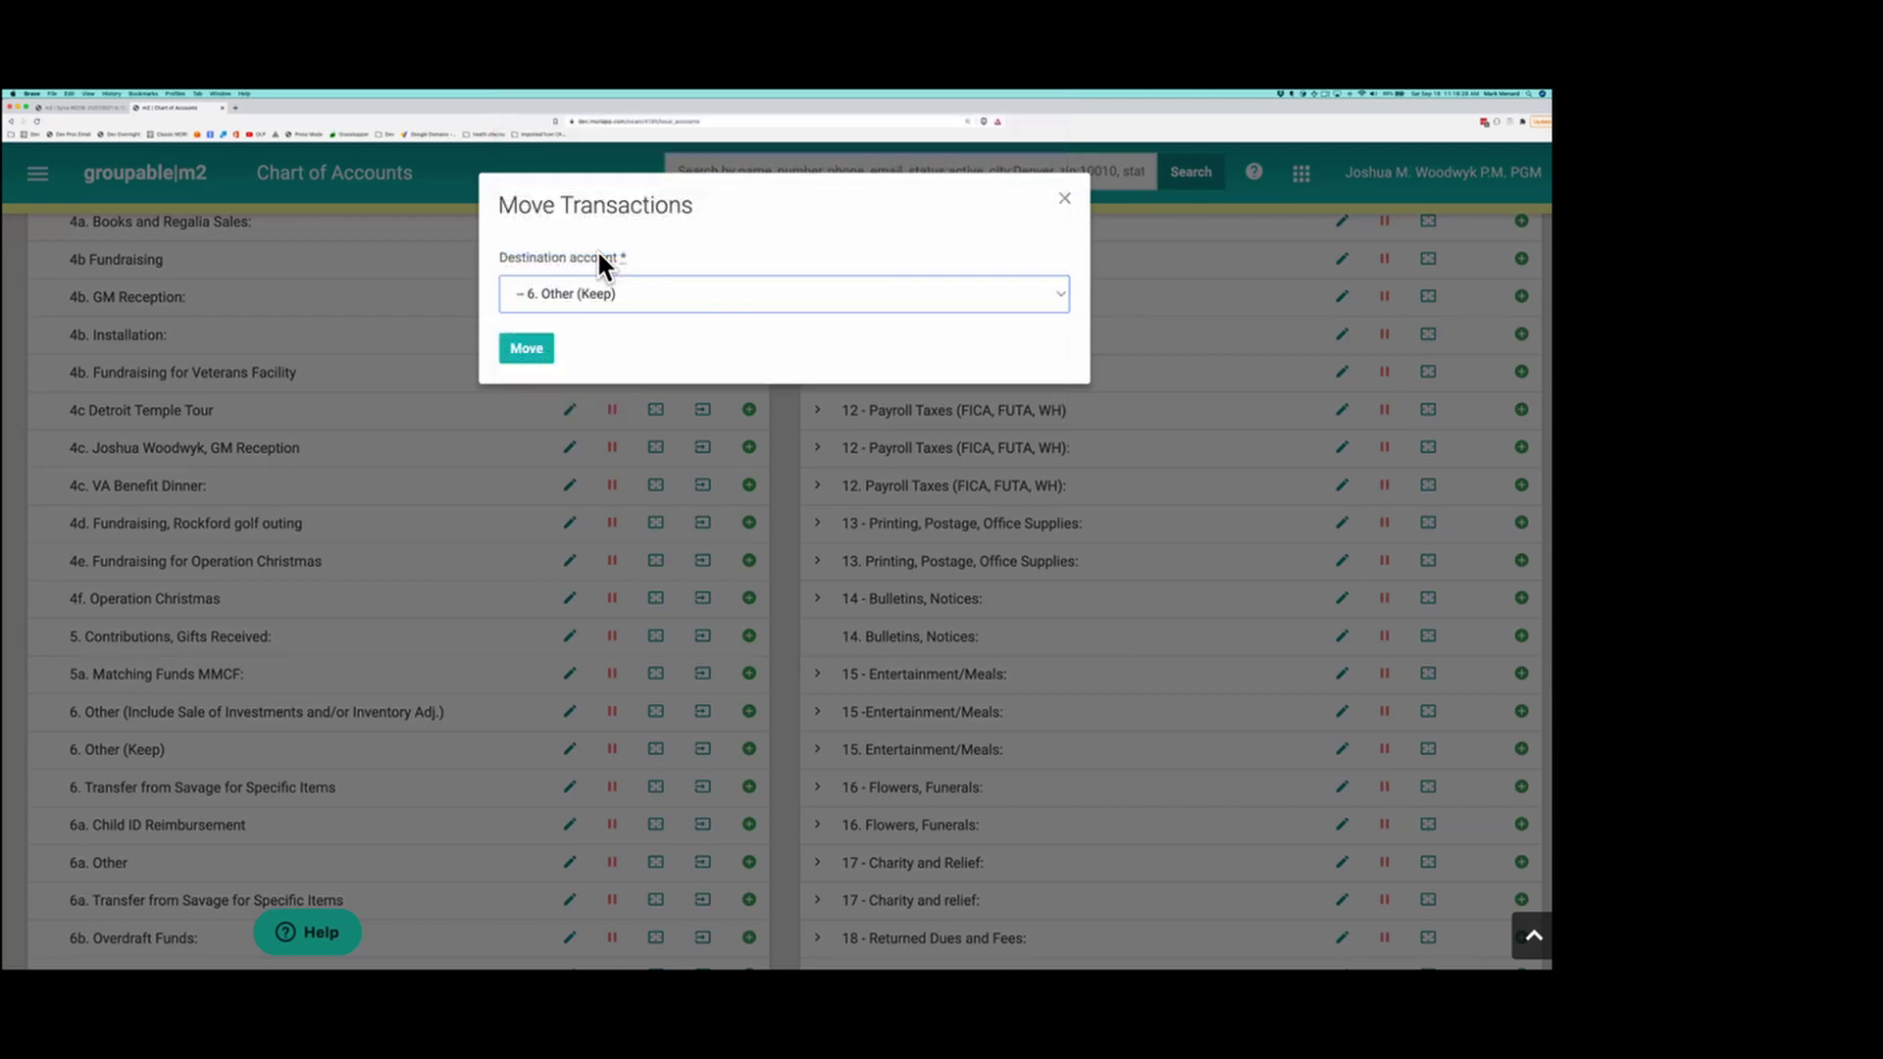
{"action": "left_click", "coordinate": [541, 347]}
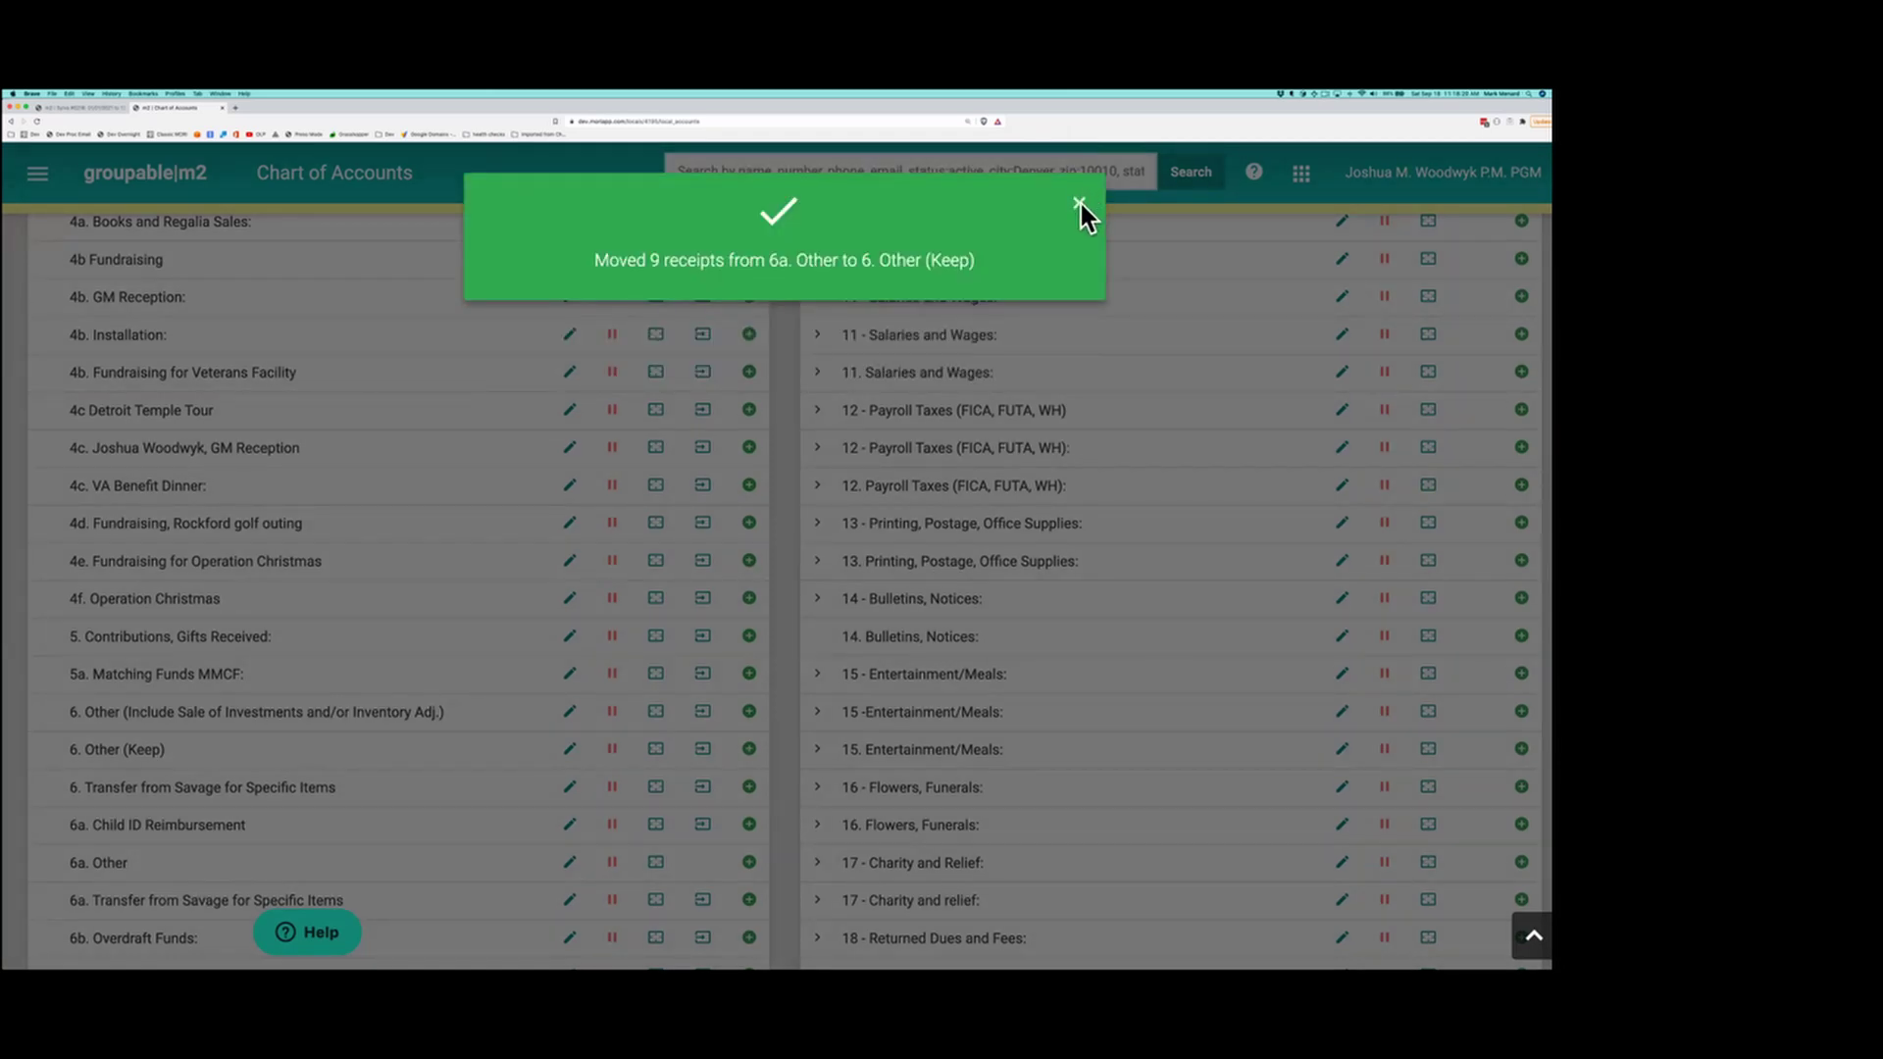
{"action": "left_click", "coordinate": [1080, 204]}
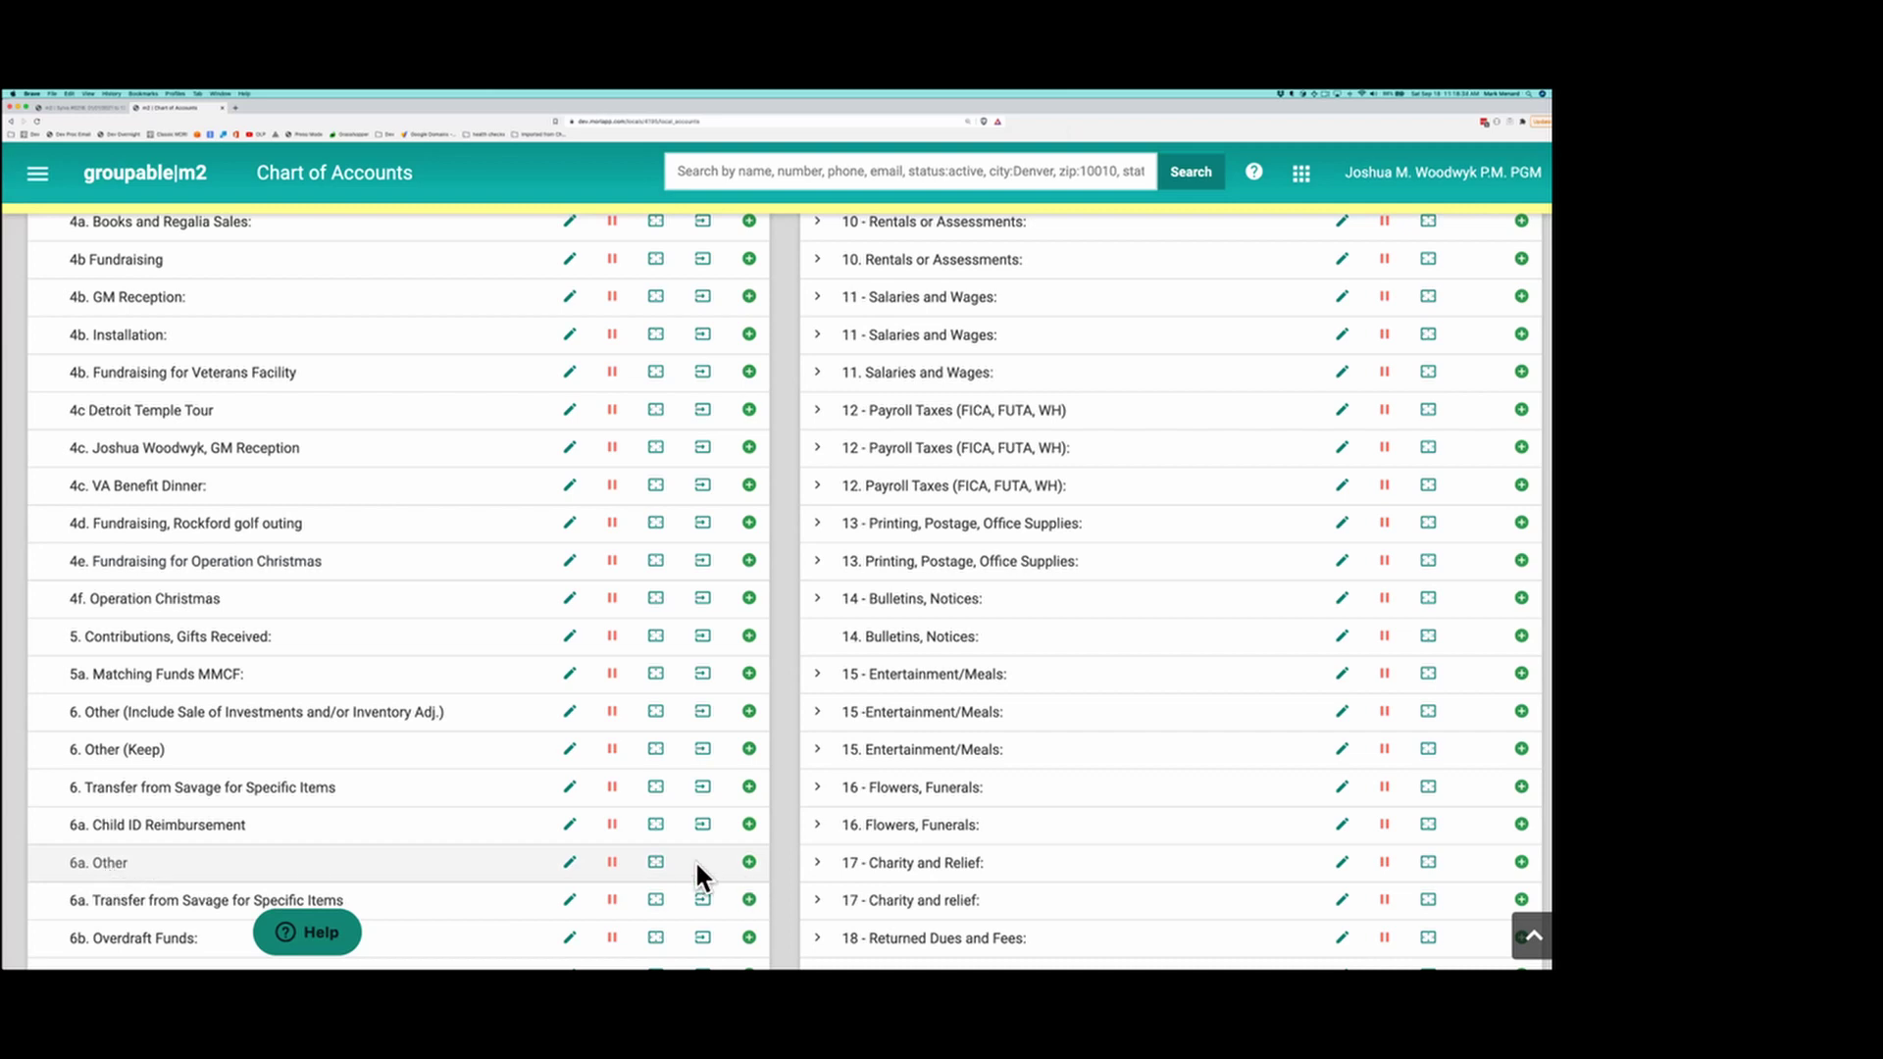
Delete the now-empty 6a. Other account.
{"action": "left_click", "coordinate": [569, 863]}
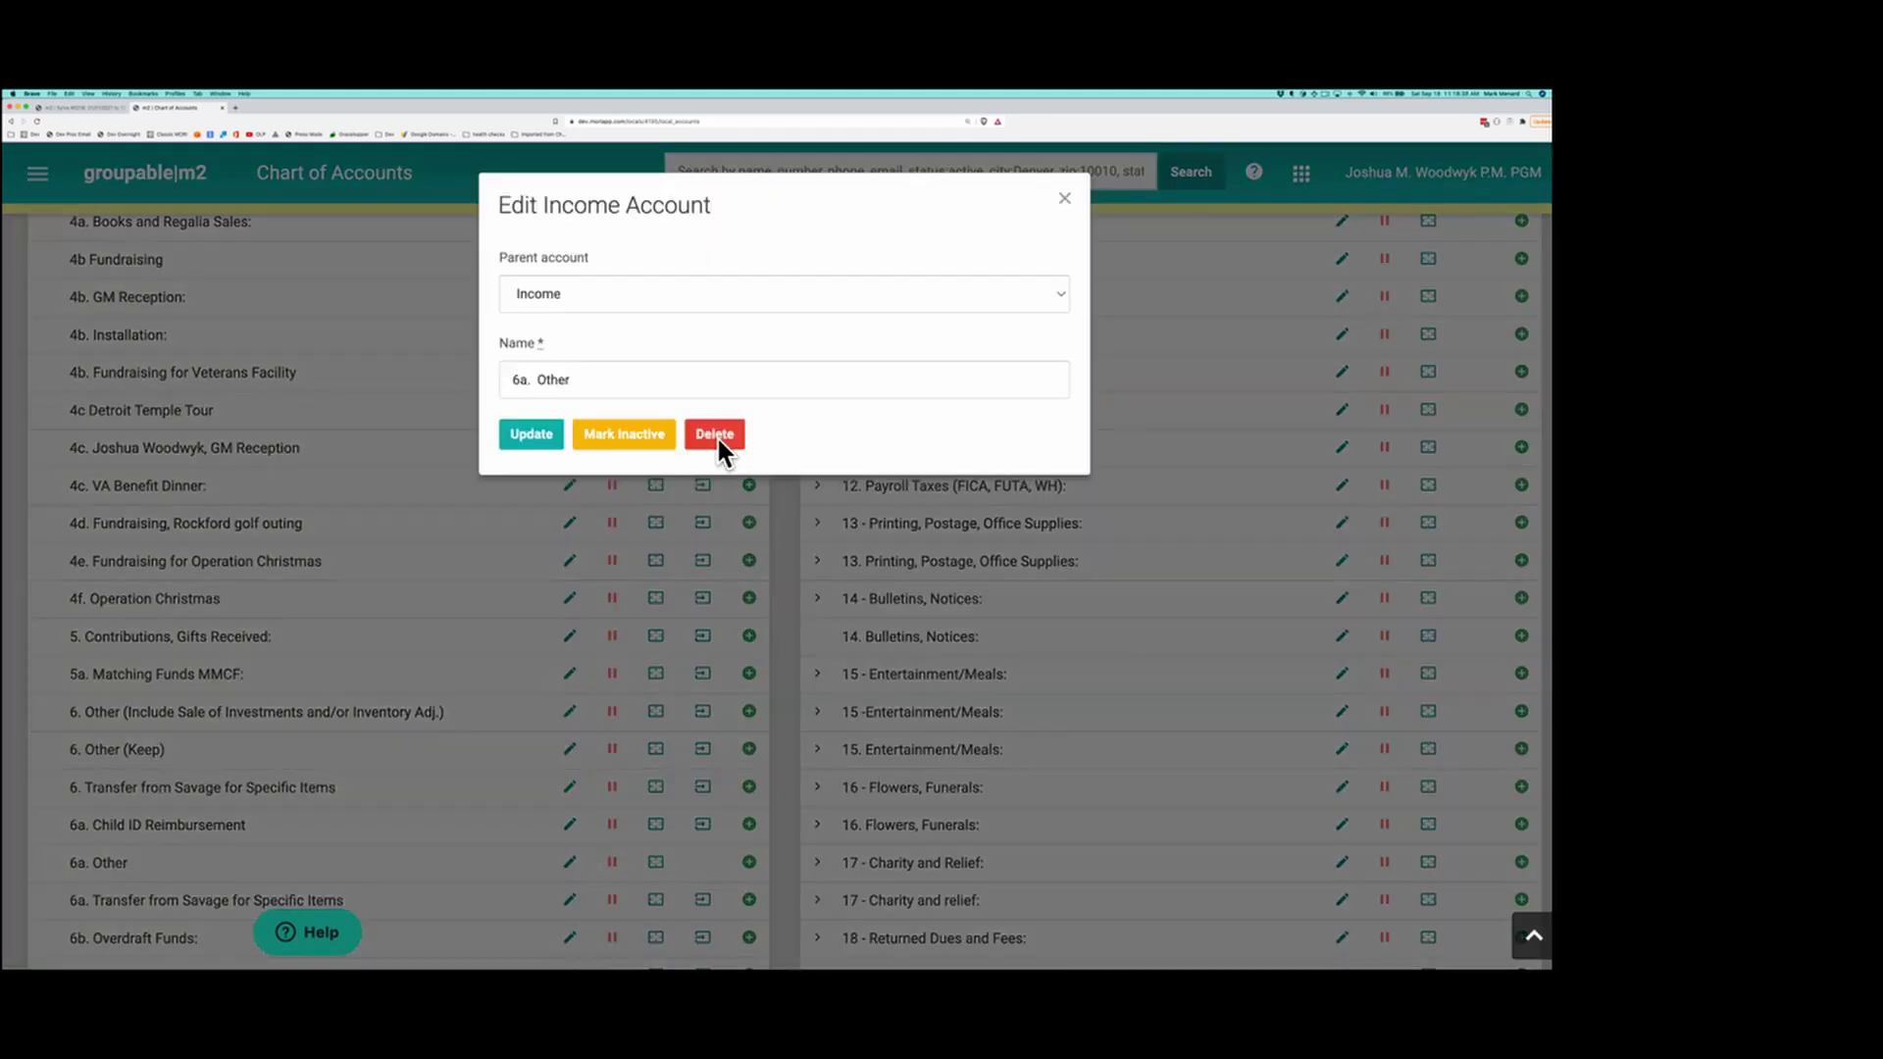
{"action": "left_click", "coordinate": [715, 435]}
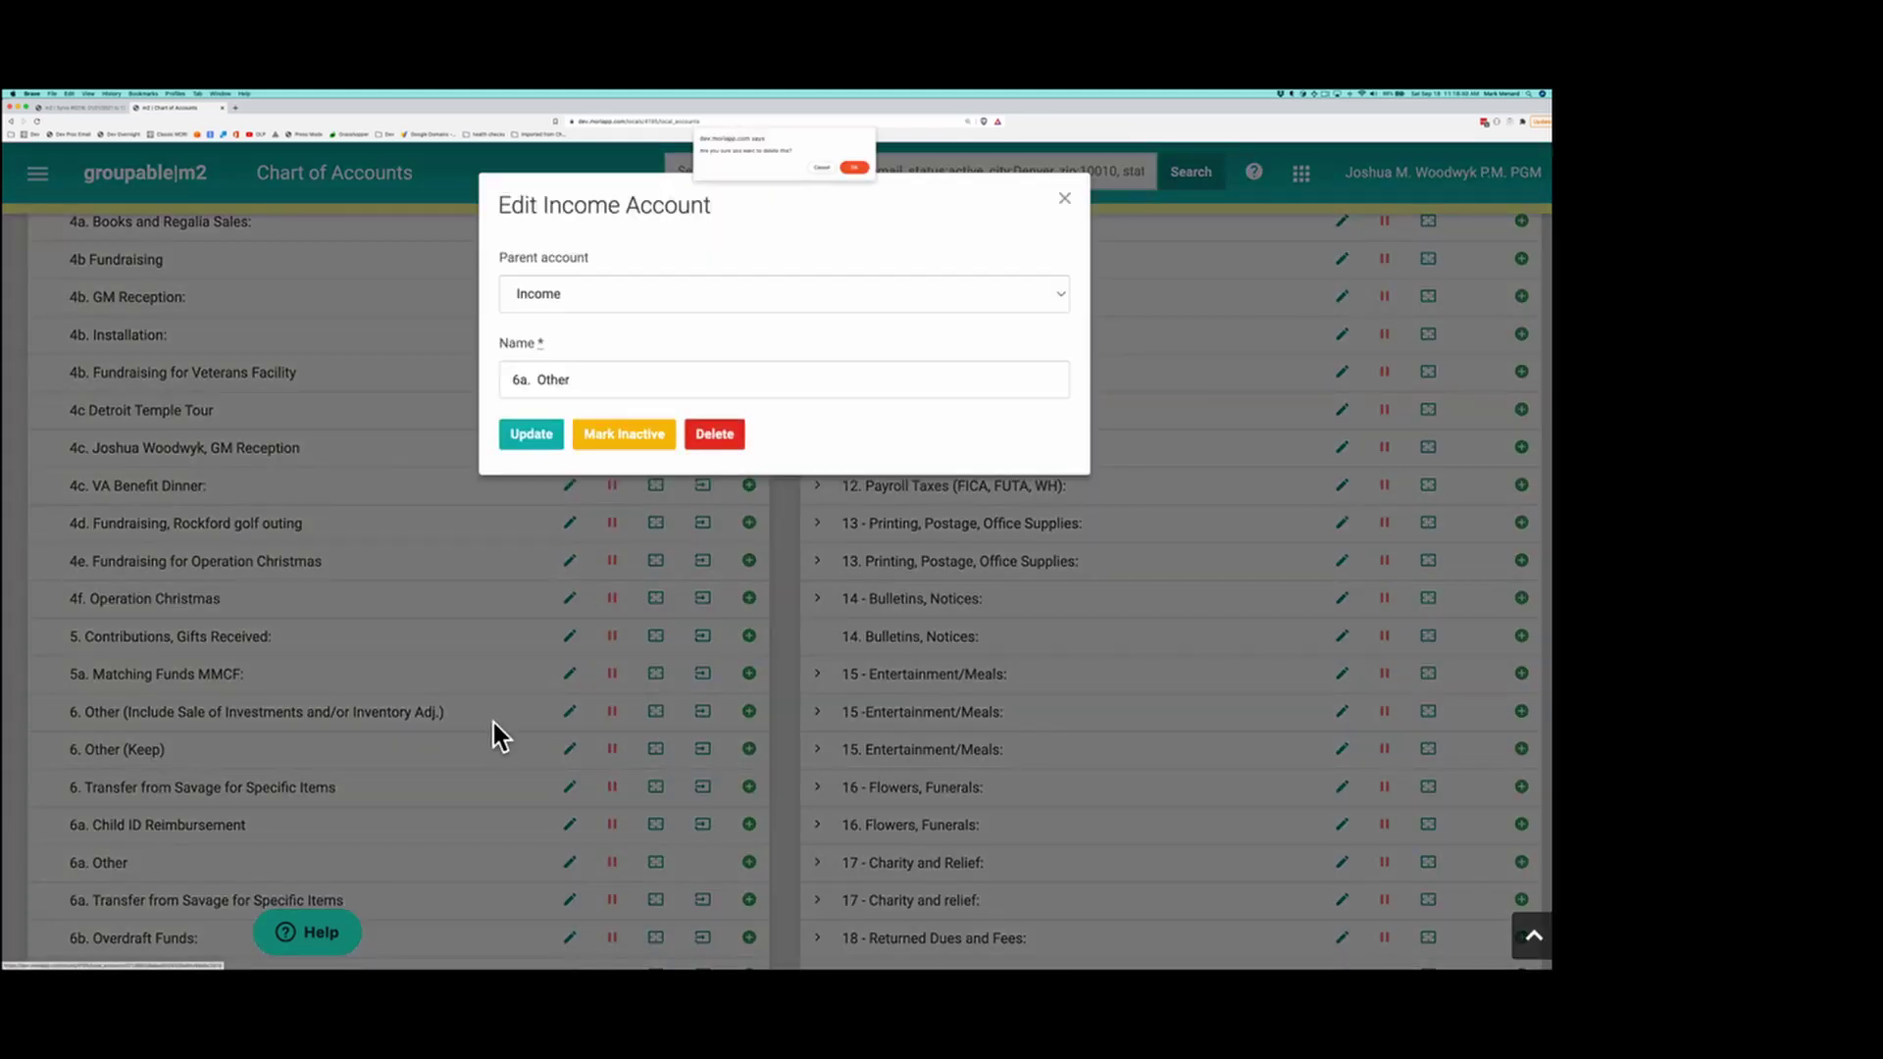
{"action": "left_click", "coordinate": [851, 166]}
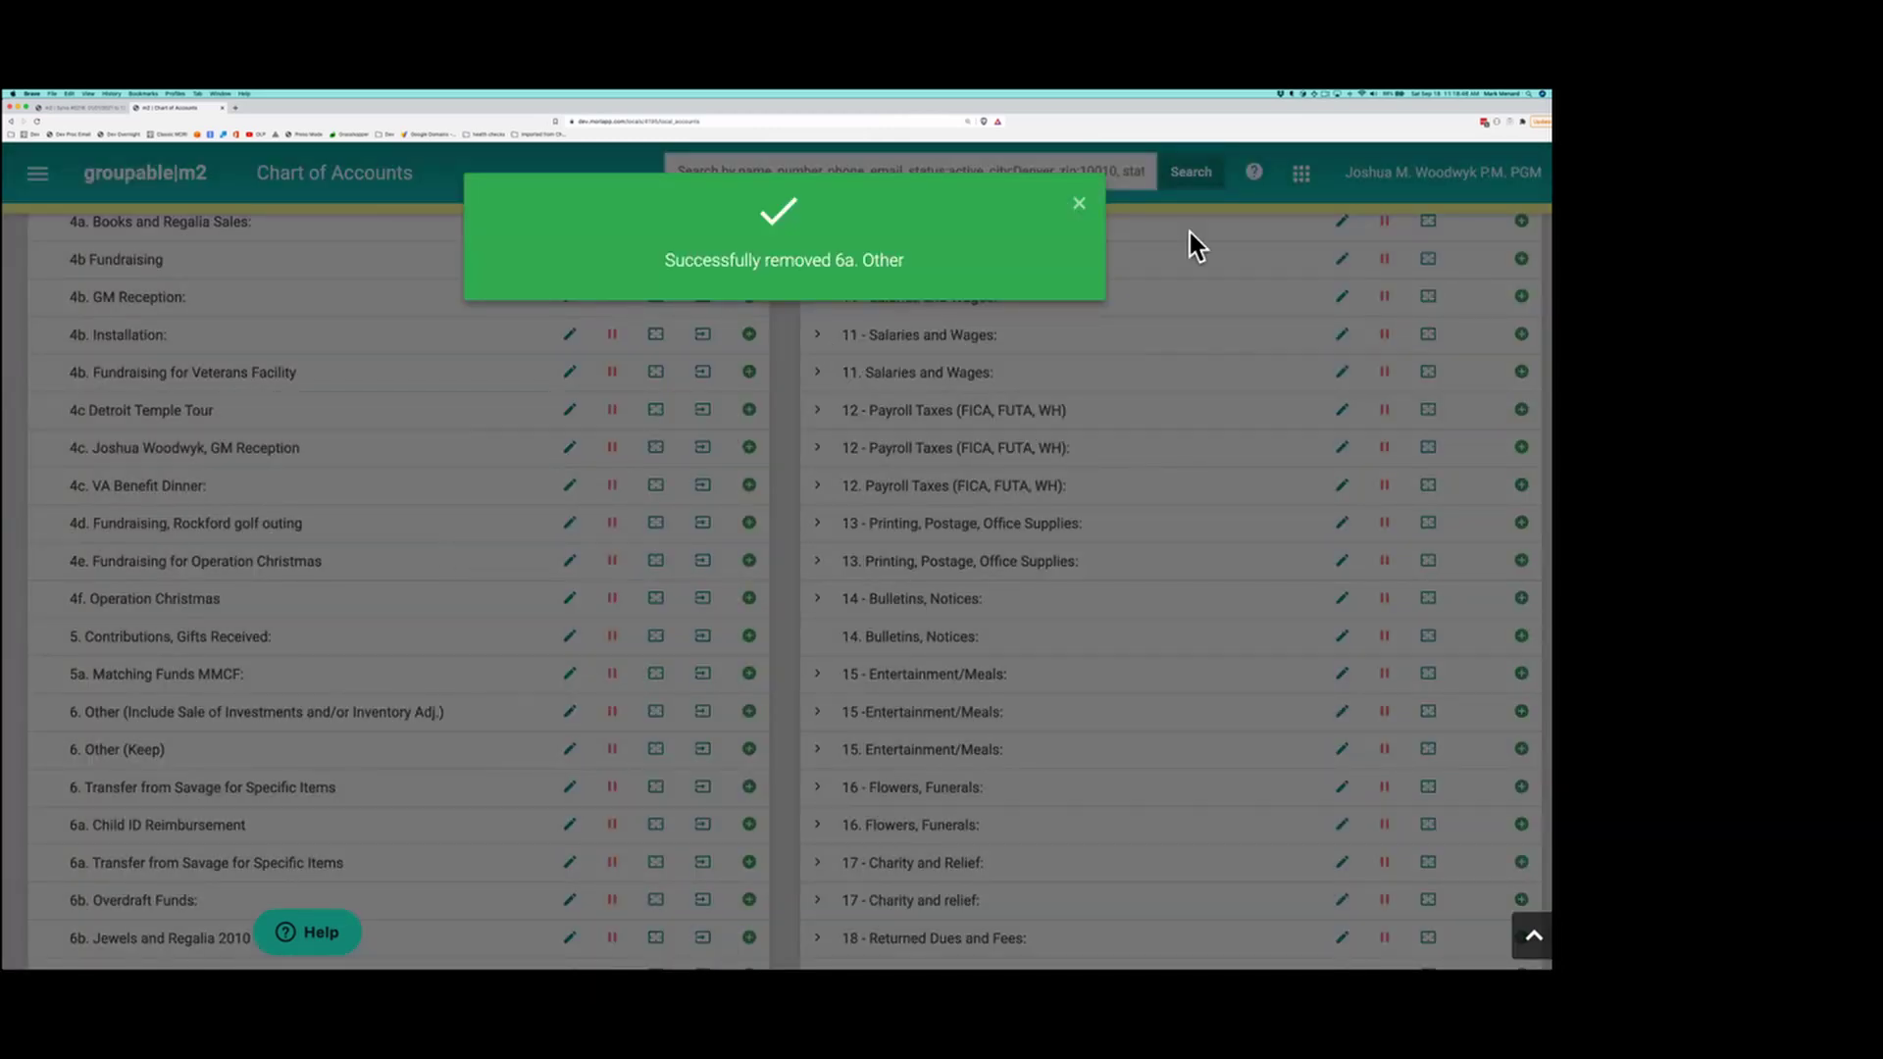
{"action": "left_click", "coordinate": [1079, 204]}
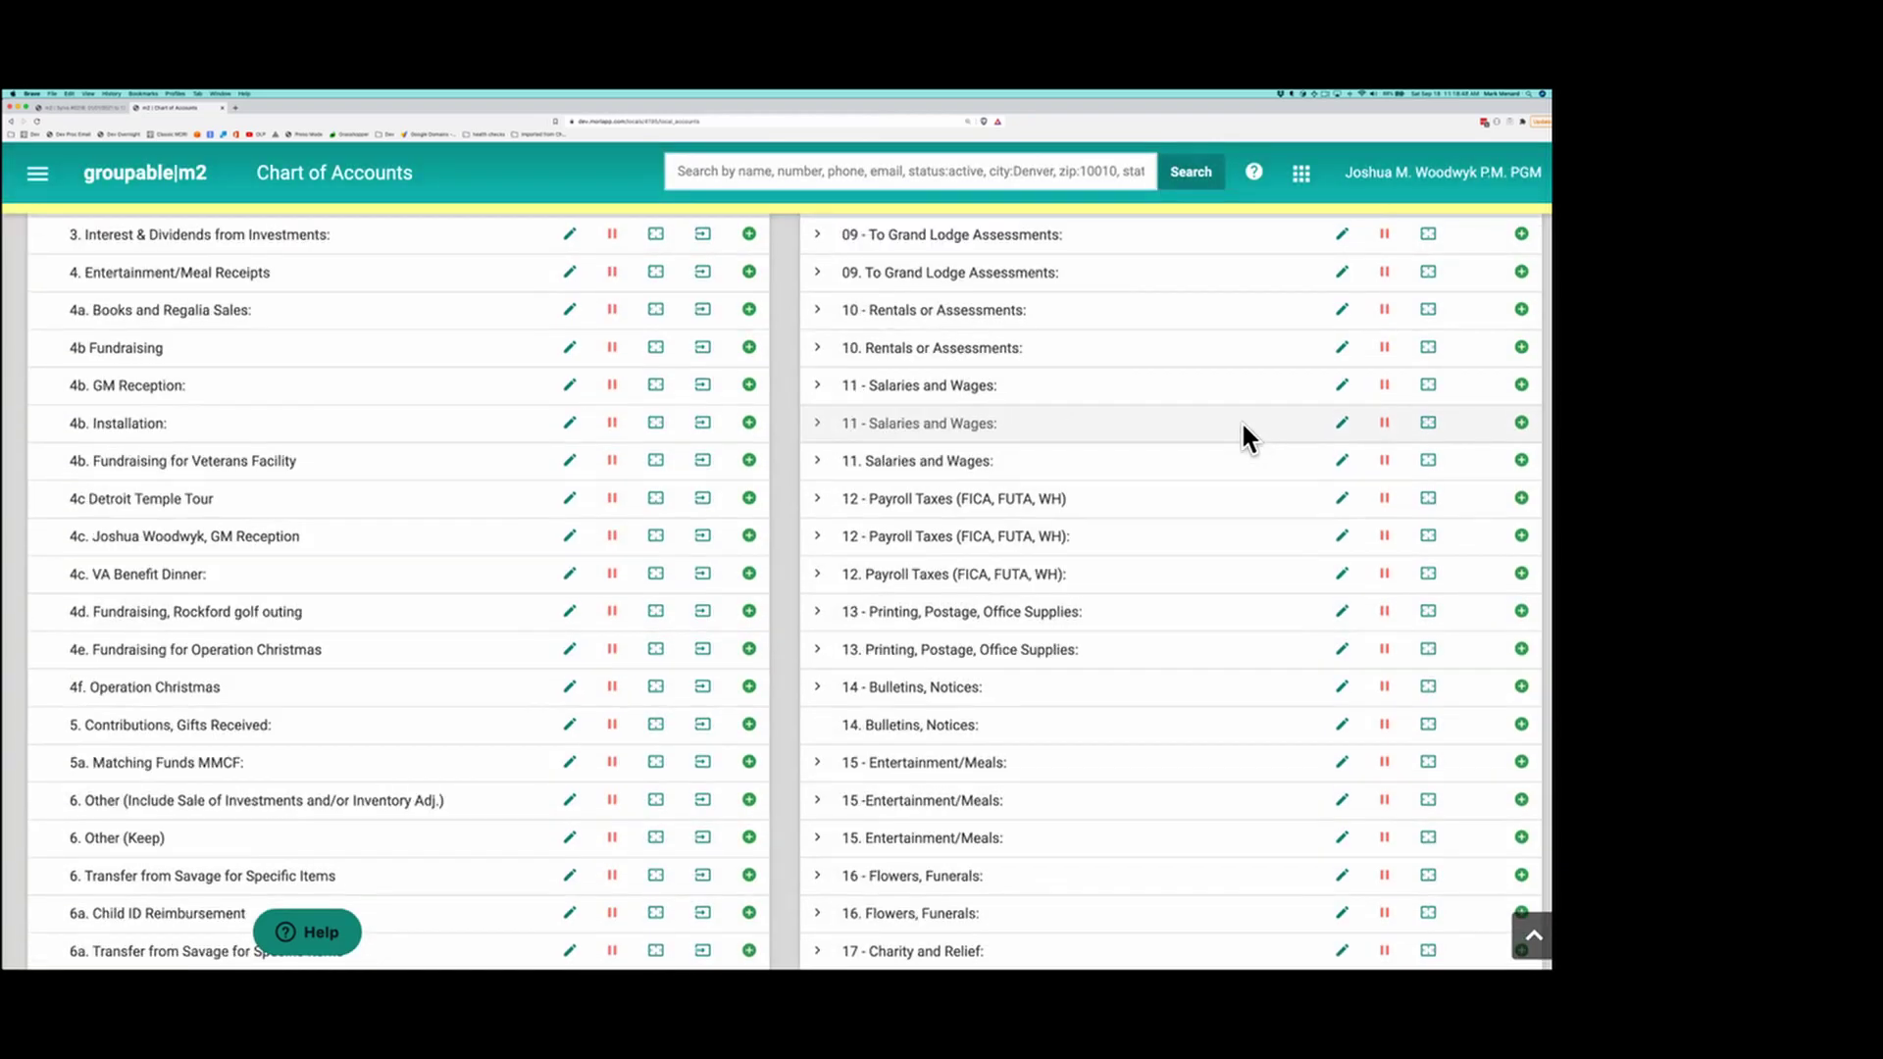
Expand the three Grand Lodge per Capita expense accounts at the top of the list.
{"action": "scroll", "coordinate": [1239, 420], "scroll_direction": "up", "scroll_amount": 3}
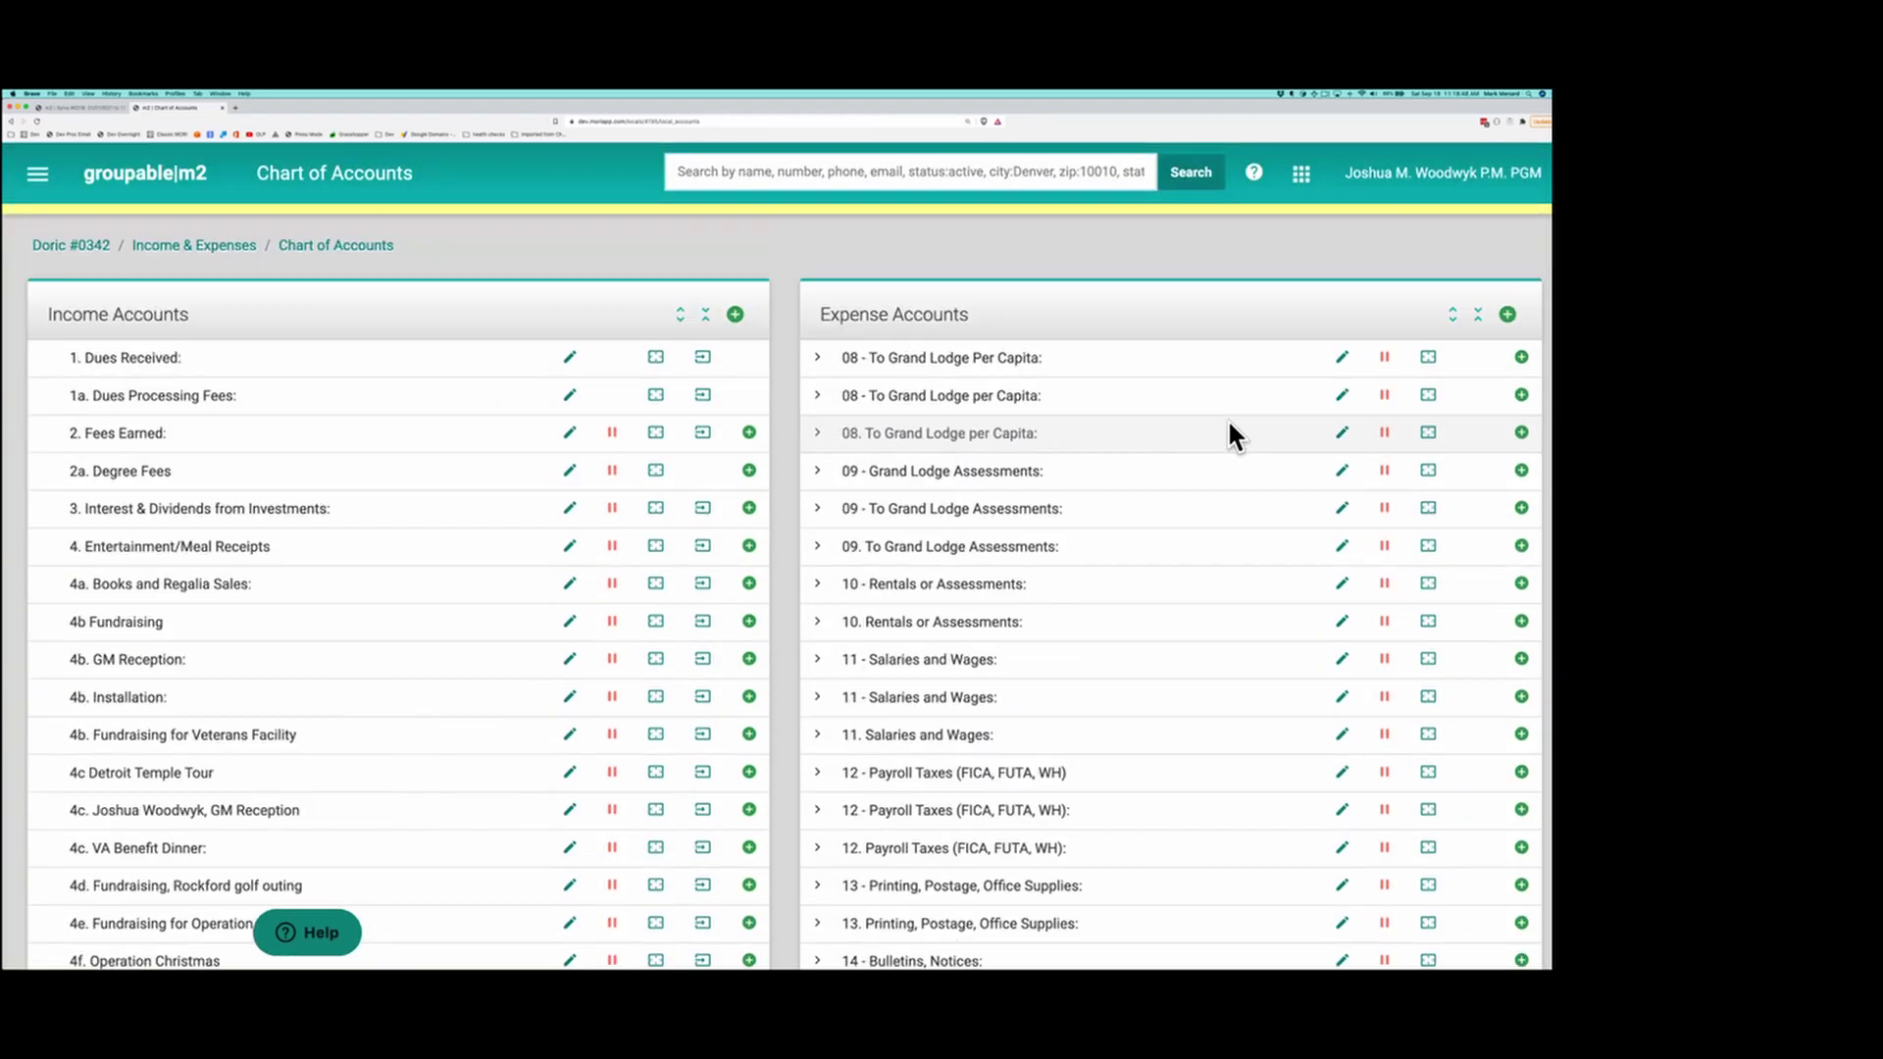
{"action": "left_click", "coordinate": [903, 355]}
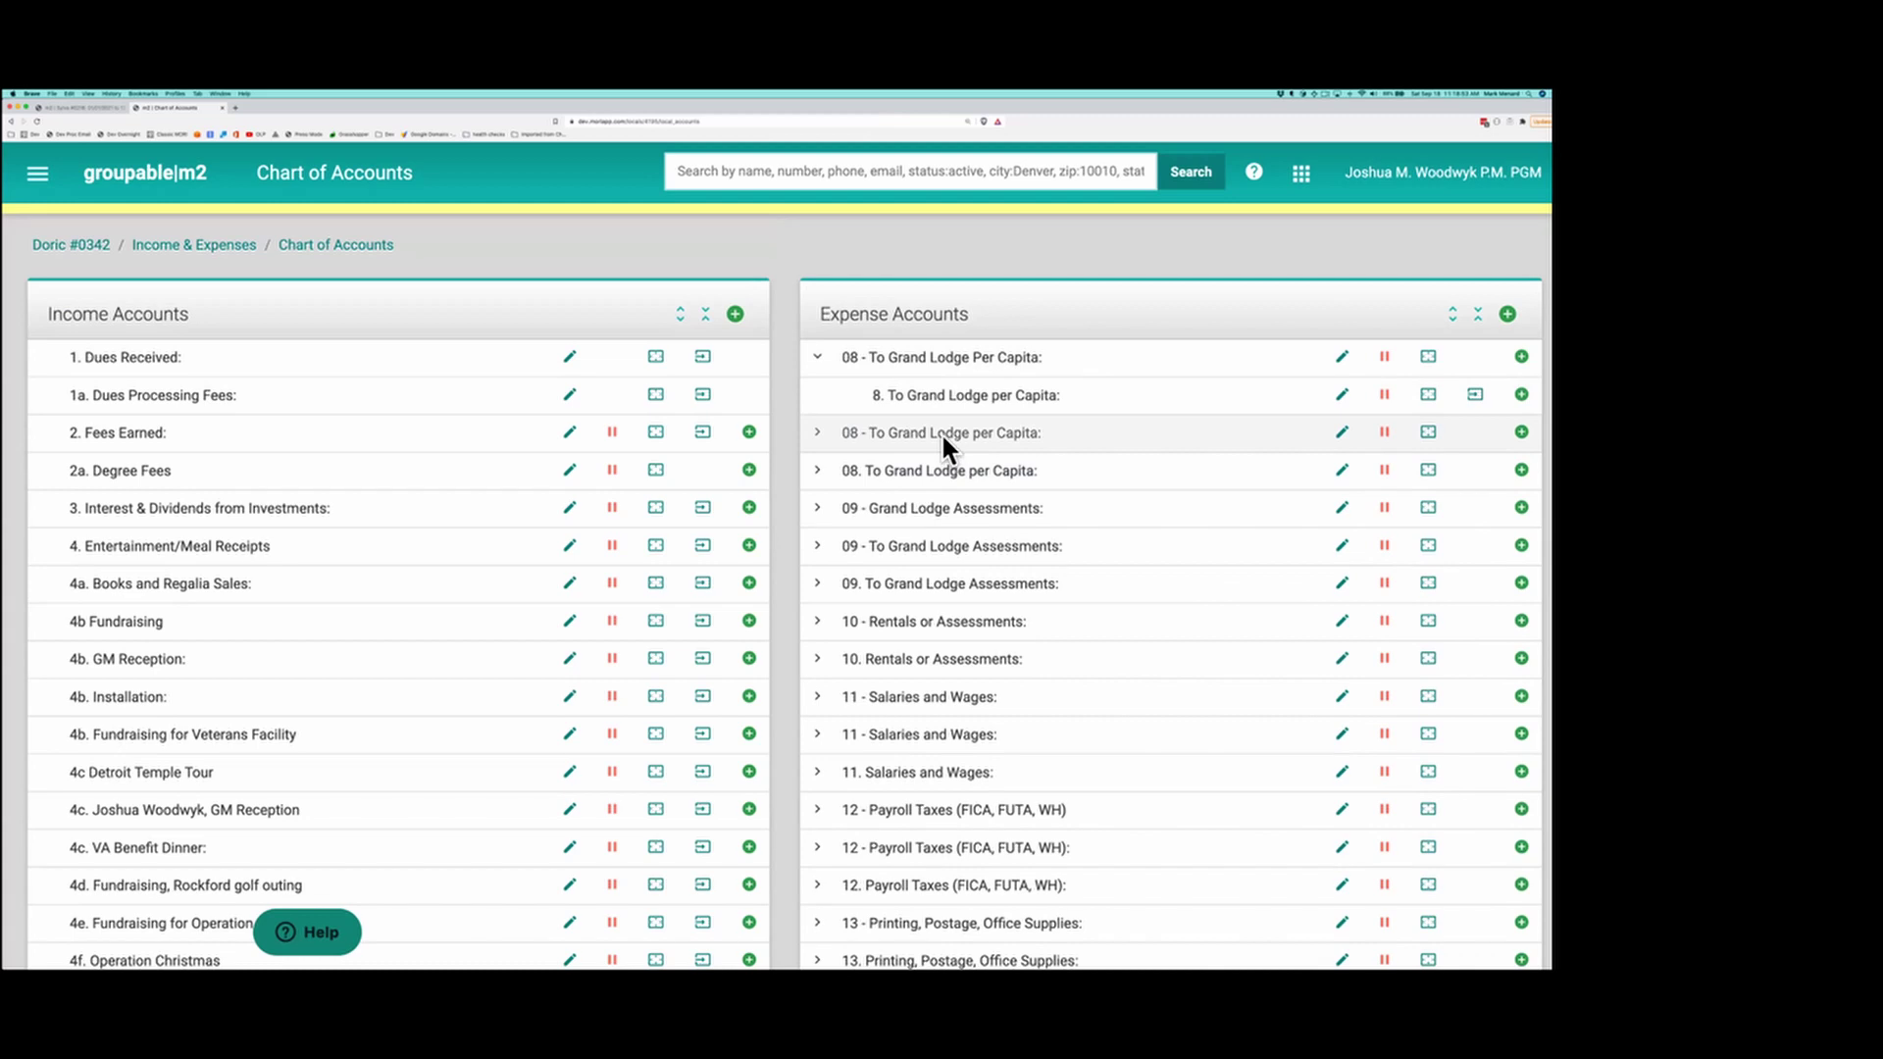
{"action": "left_click", "coordinate": [934, 434]}
{"action": "left_click", "coordinate": [904, 510]}
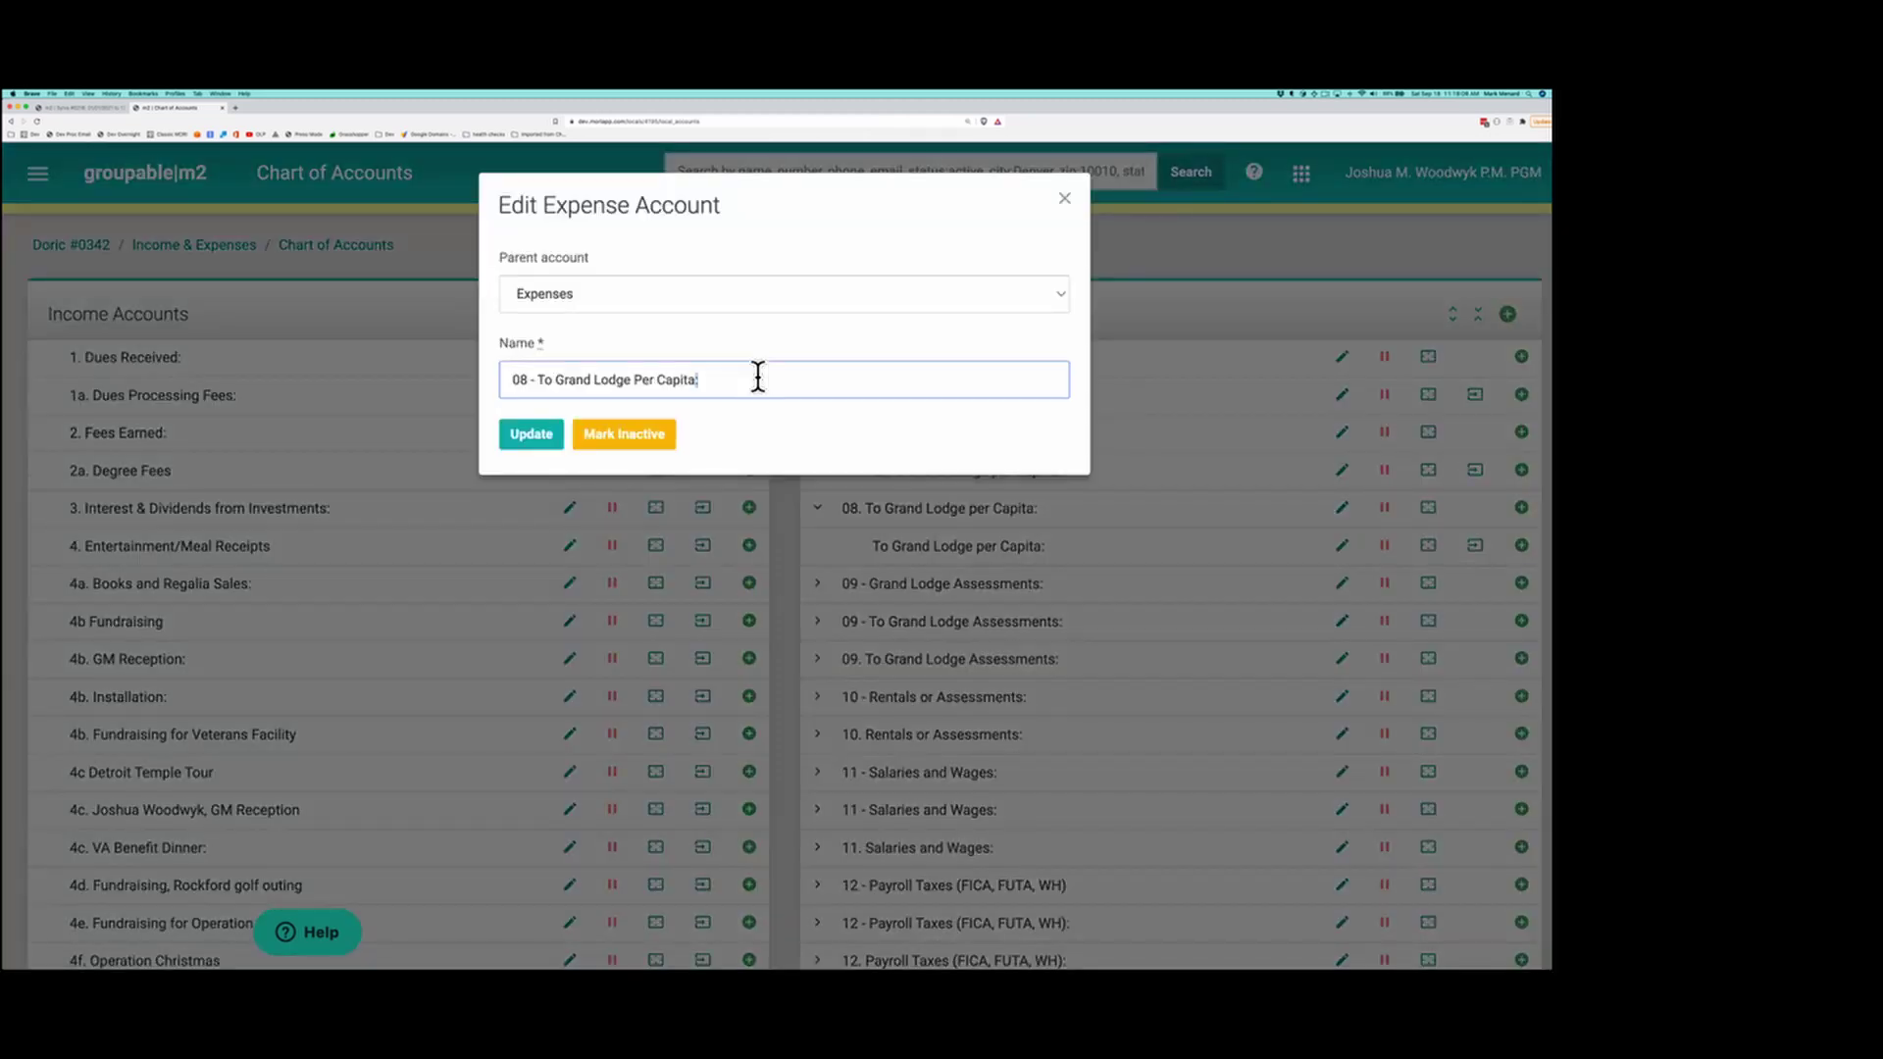
Rename the first parent account to '08 - Grand Lodge (Keep)'.
{"action": "triple_click", "coordinate": [758, 376]}
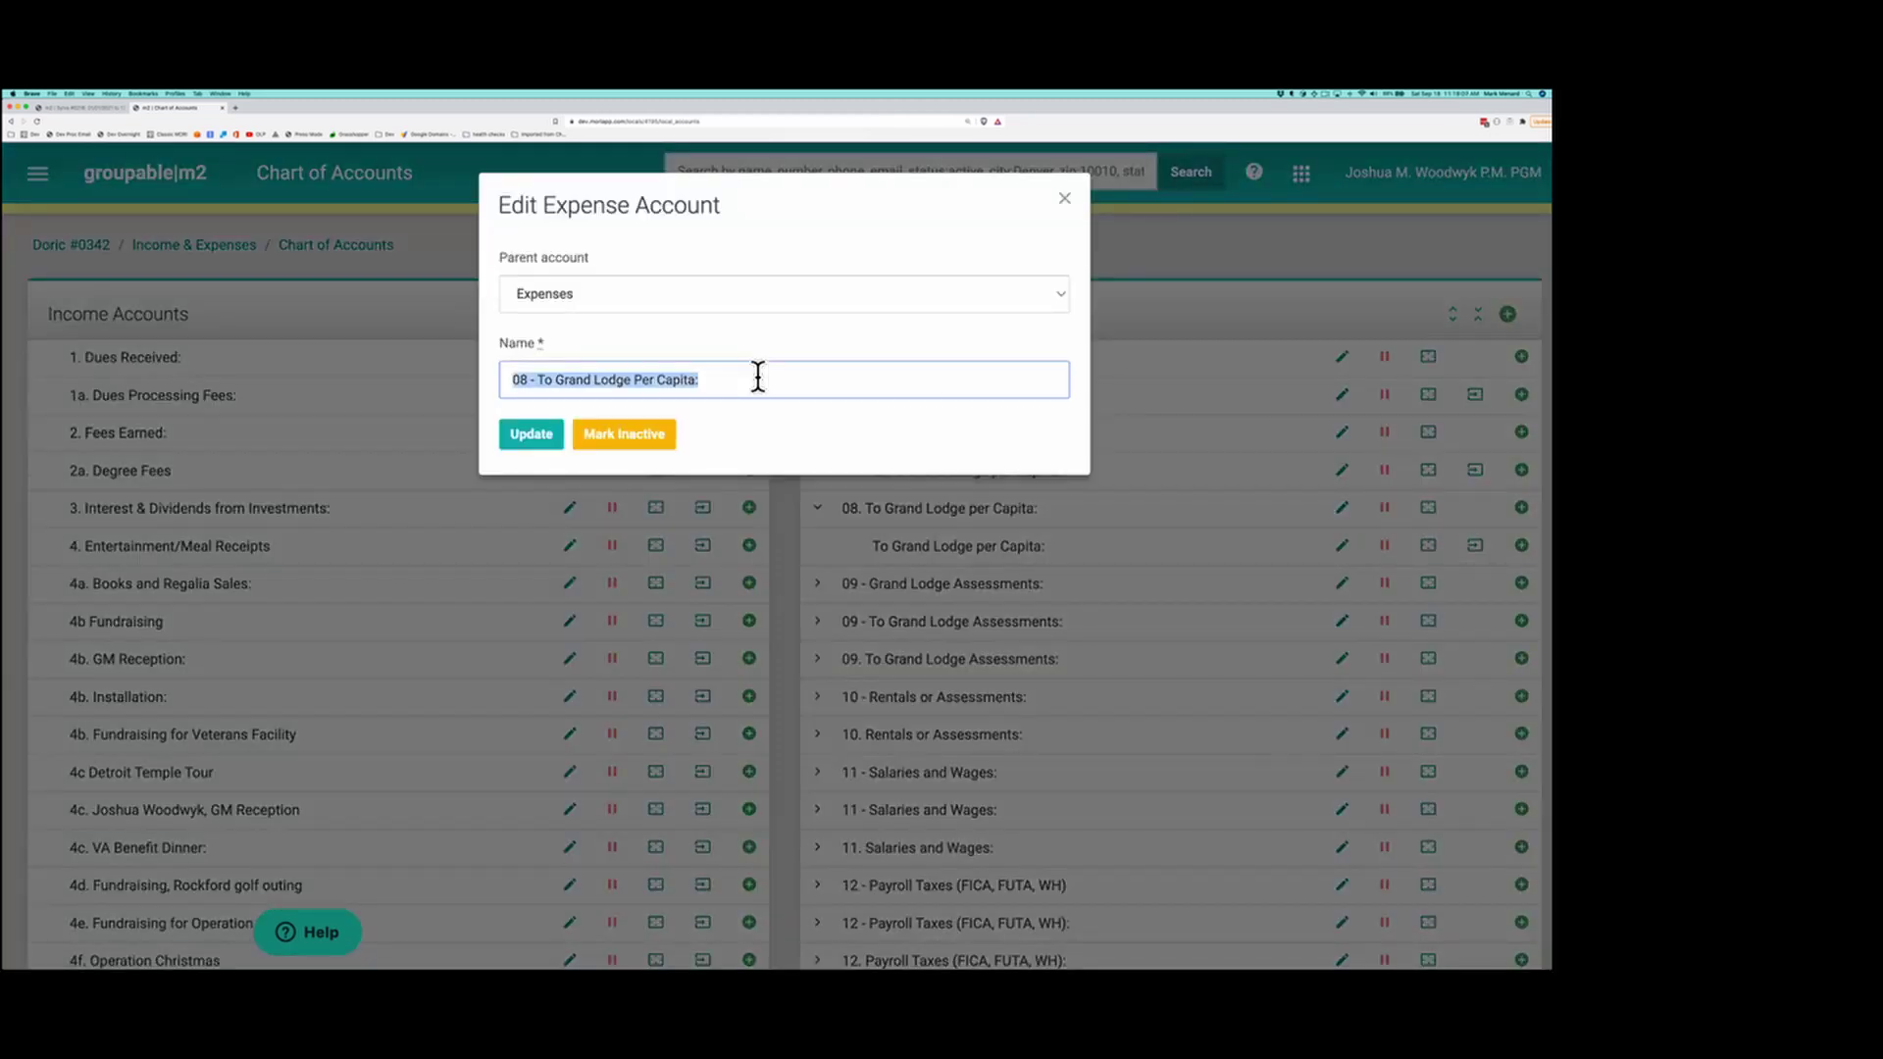
{"action": "left_click", "coordinate": [546, 395]}
{"action": "key", "text": "shift+super+Right"}
{"action": "key", "text": "BackSpace"}
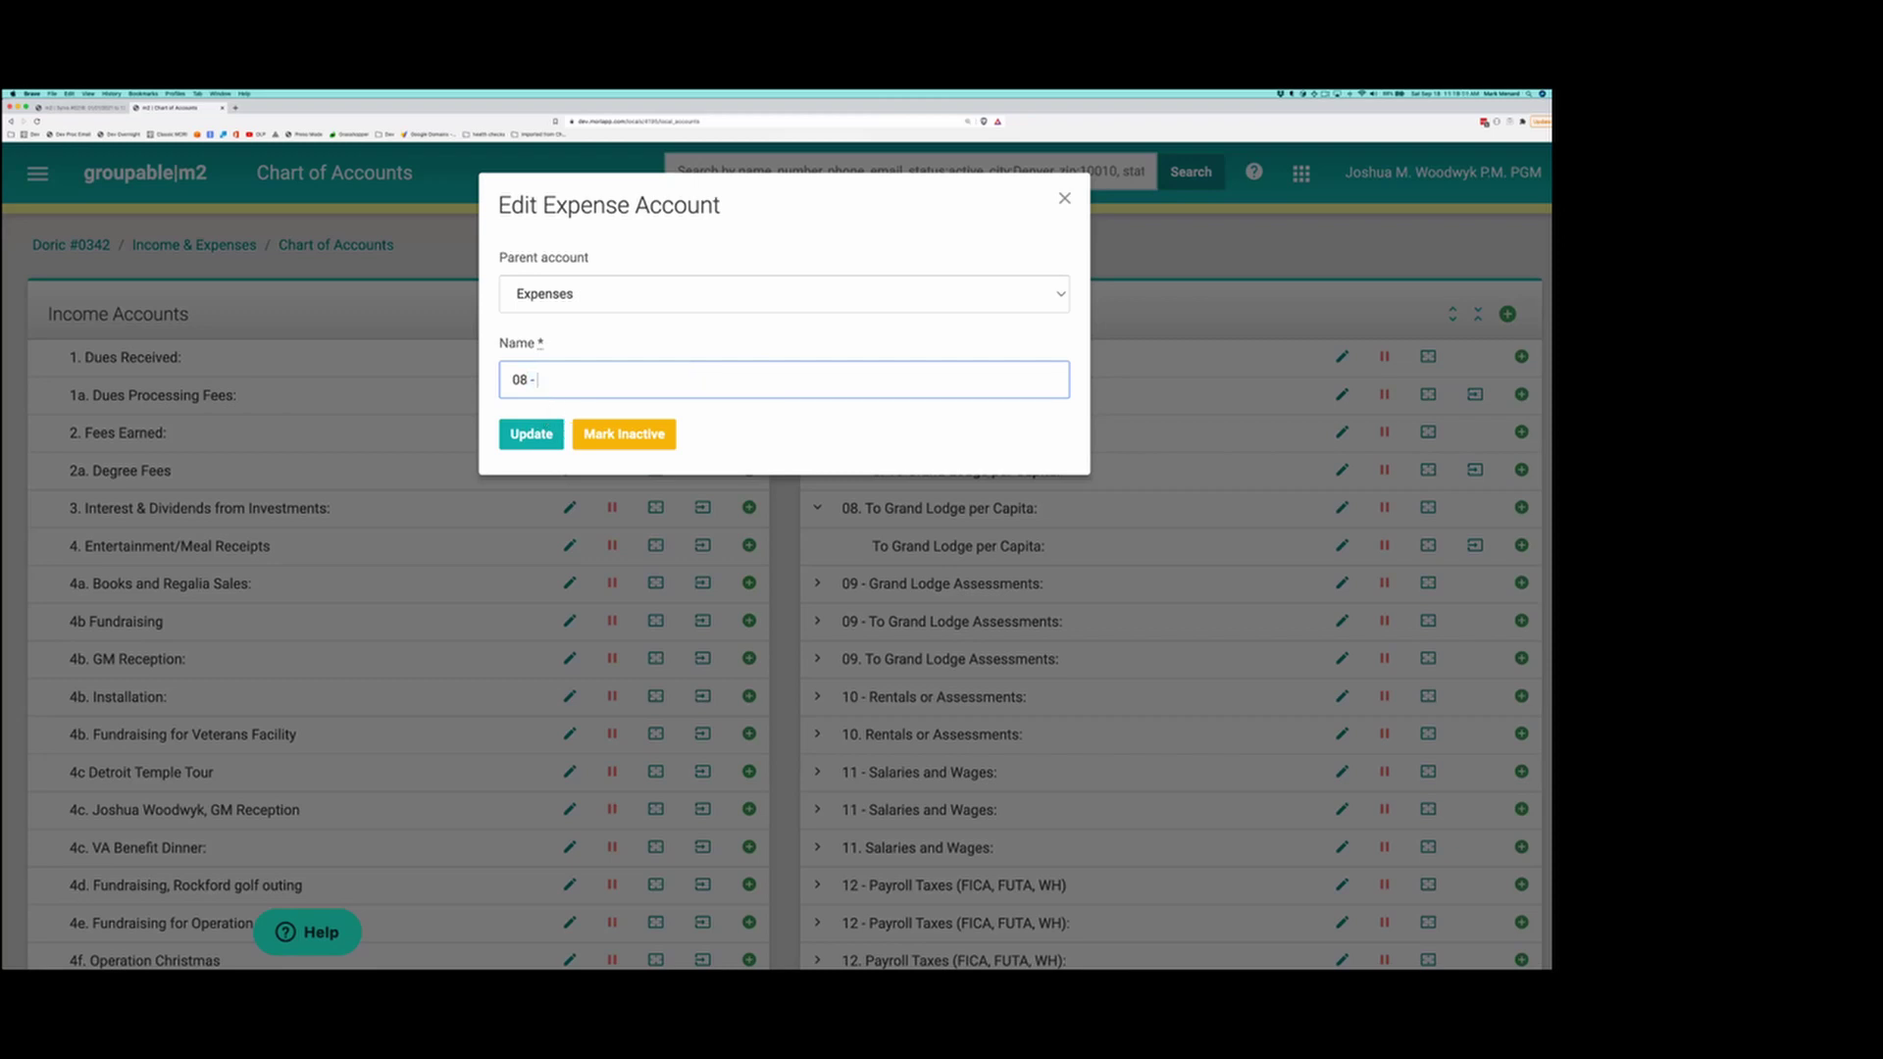
{"action": "type", "text": "- Grand Lodge (Keep"}
{"action": "left_click", "coordinate": [548, 439]}
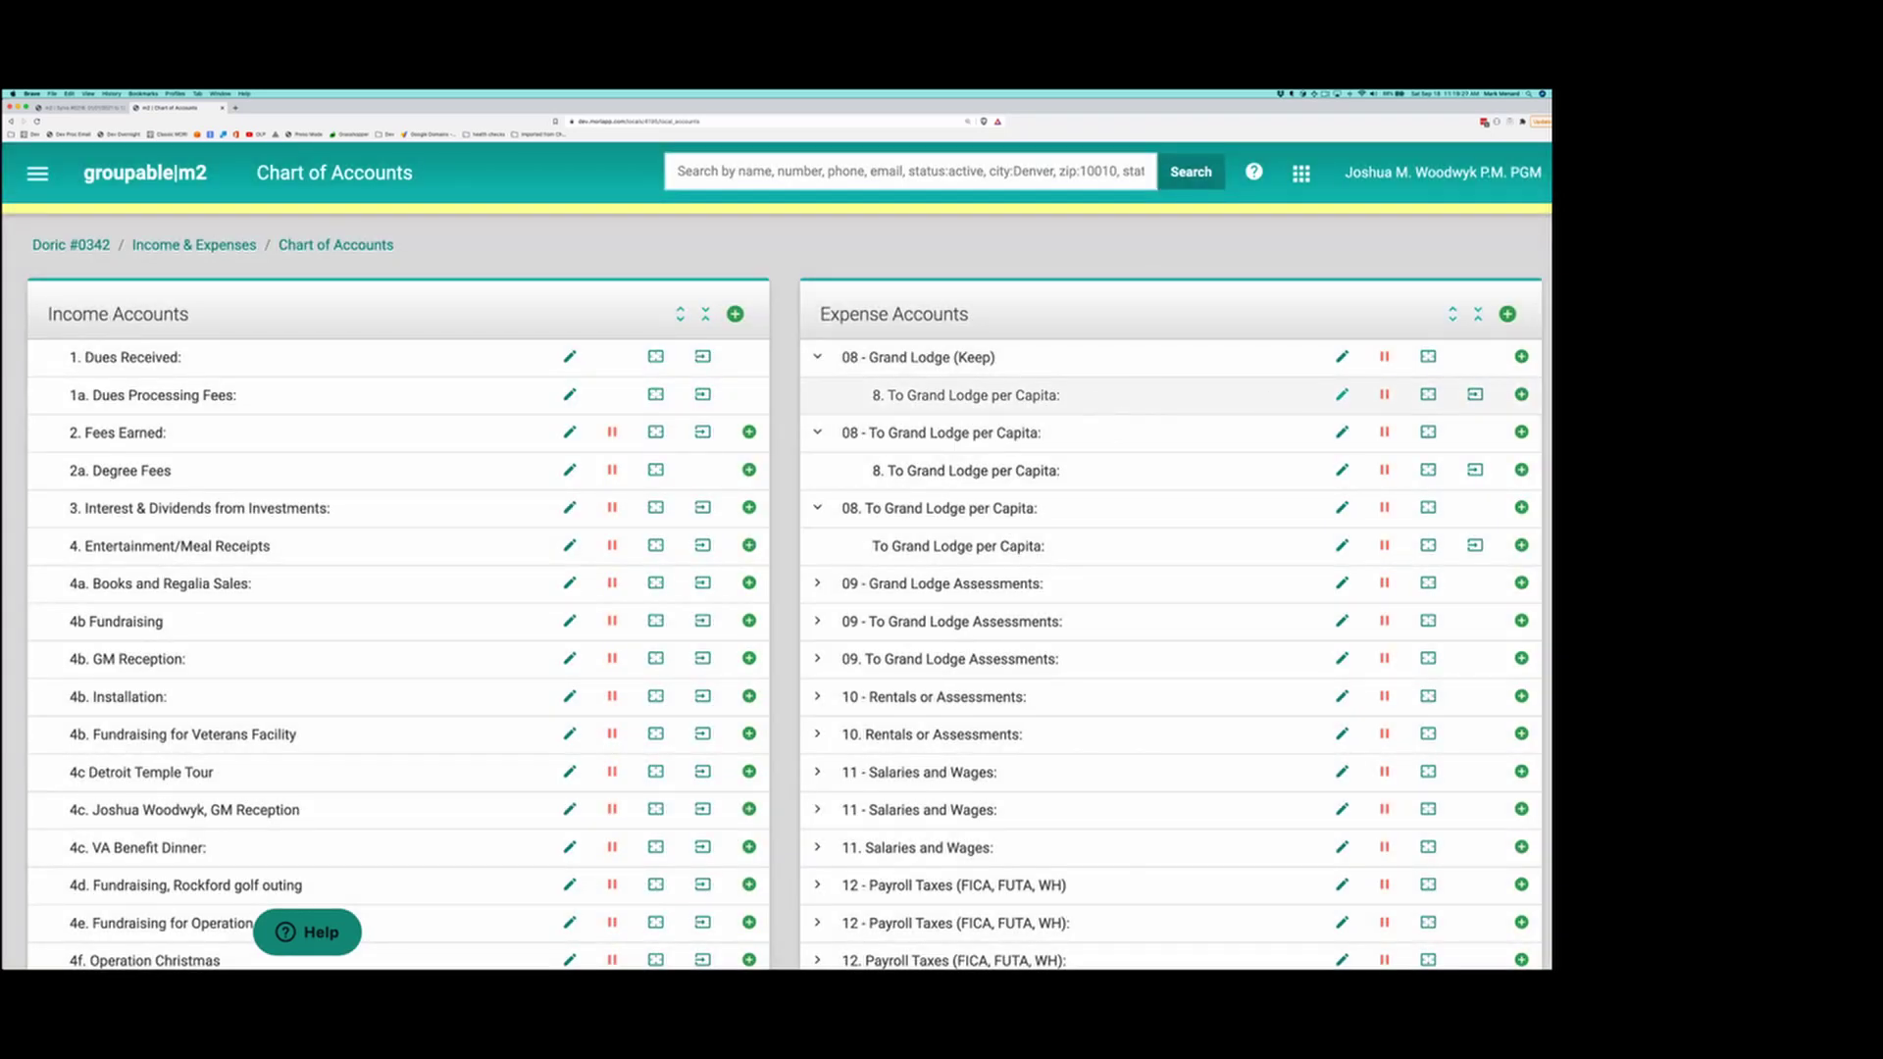
Append '(Keep)' to the child account name, making it '8. To Grand Lodge per Capita (Keep)'.
{"action": "left_click", "coordinate": [993, 408]}
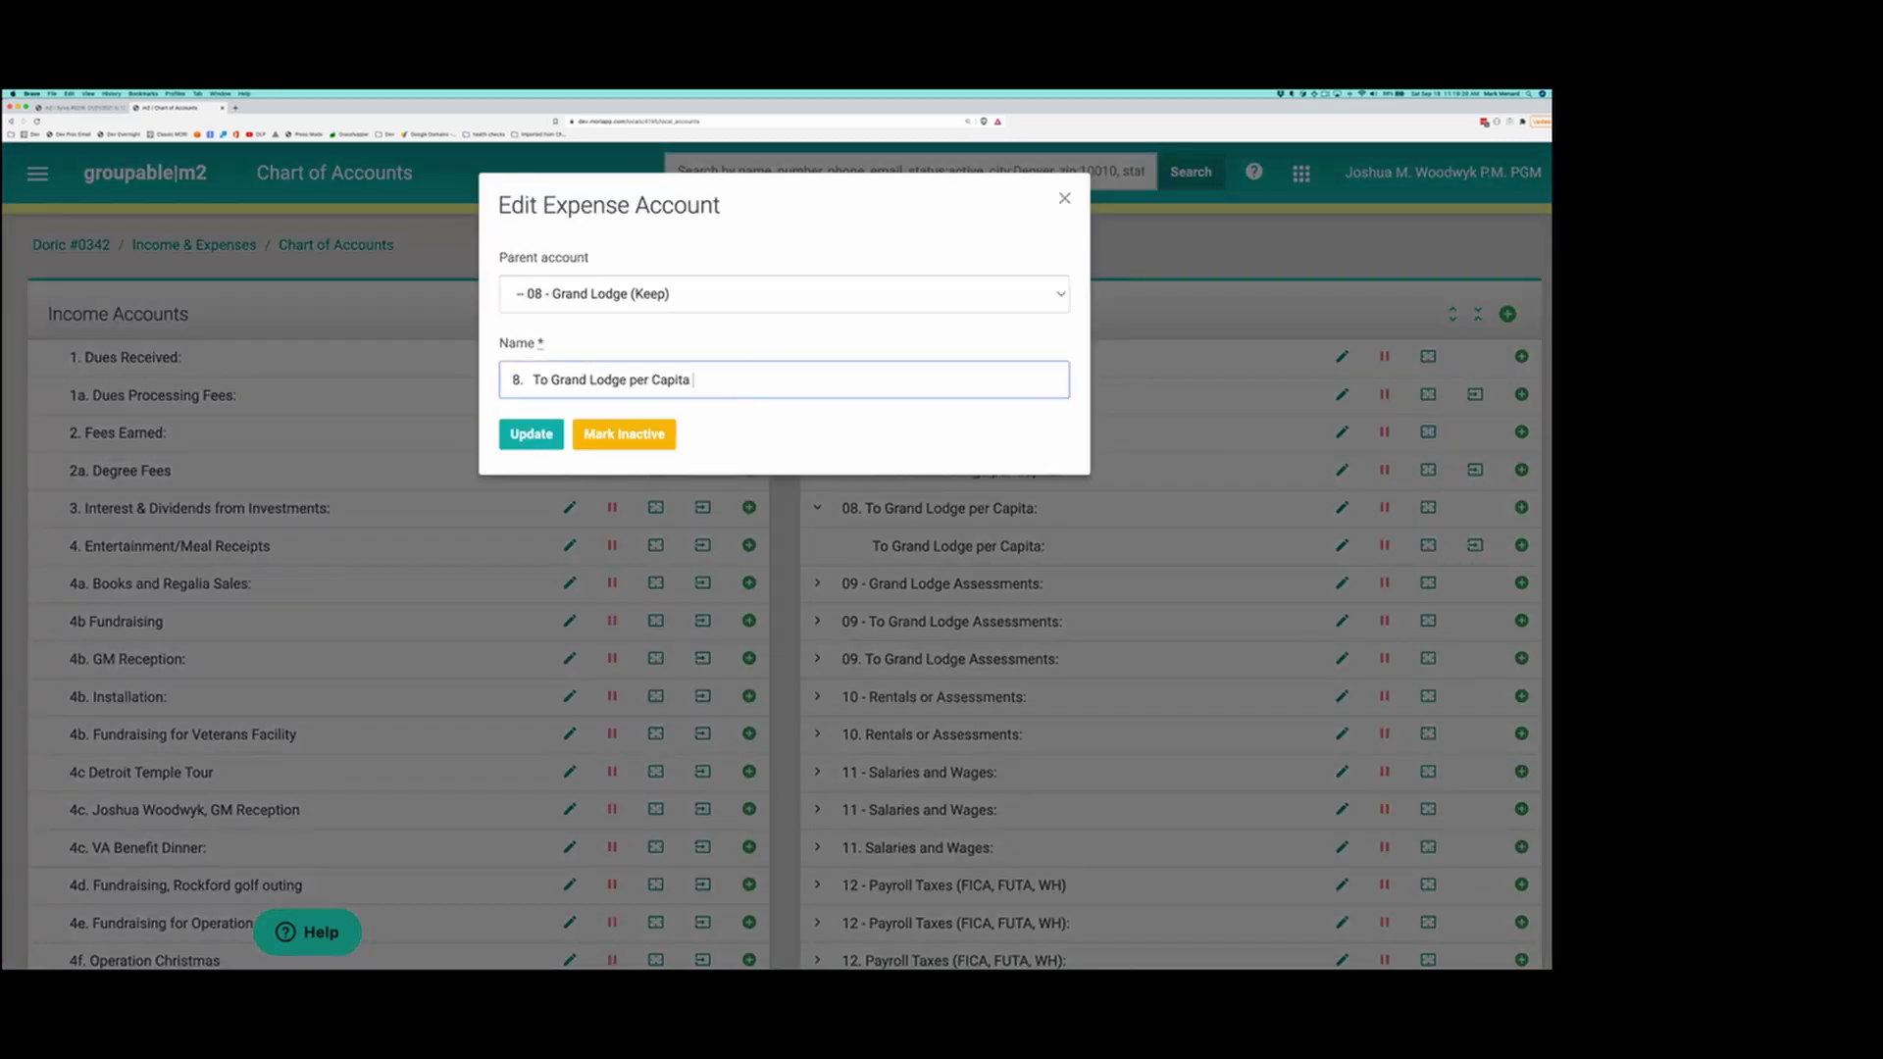
{"action": "type", "text": "(Keep)"}
{"action": "left_click", "coordinate": [529, 434]}
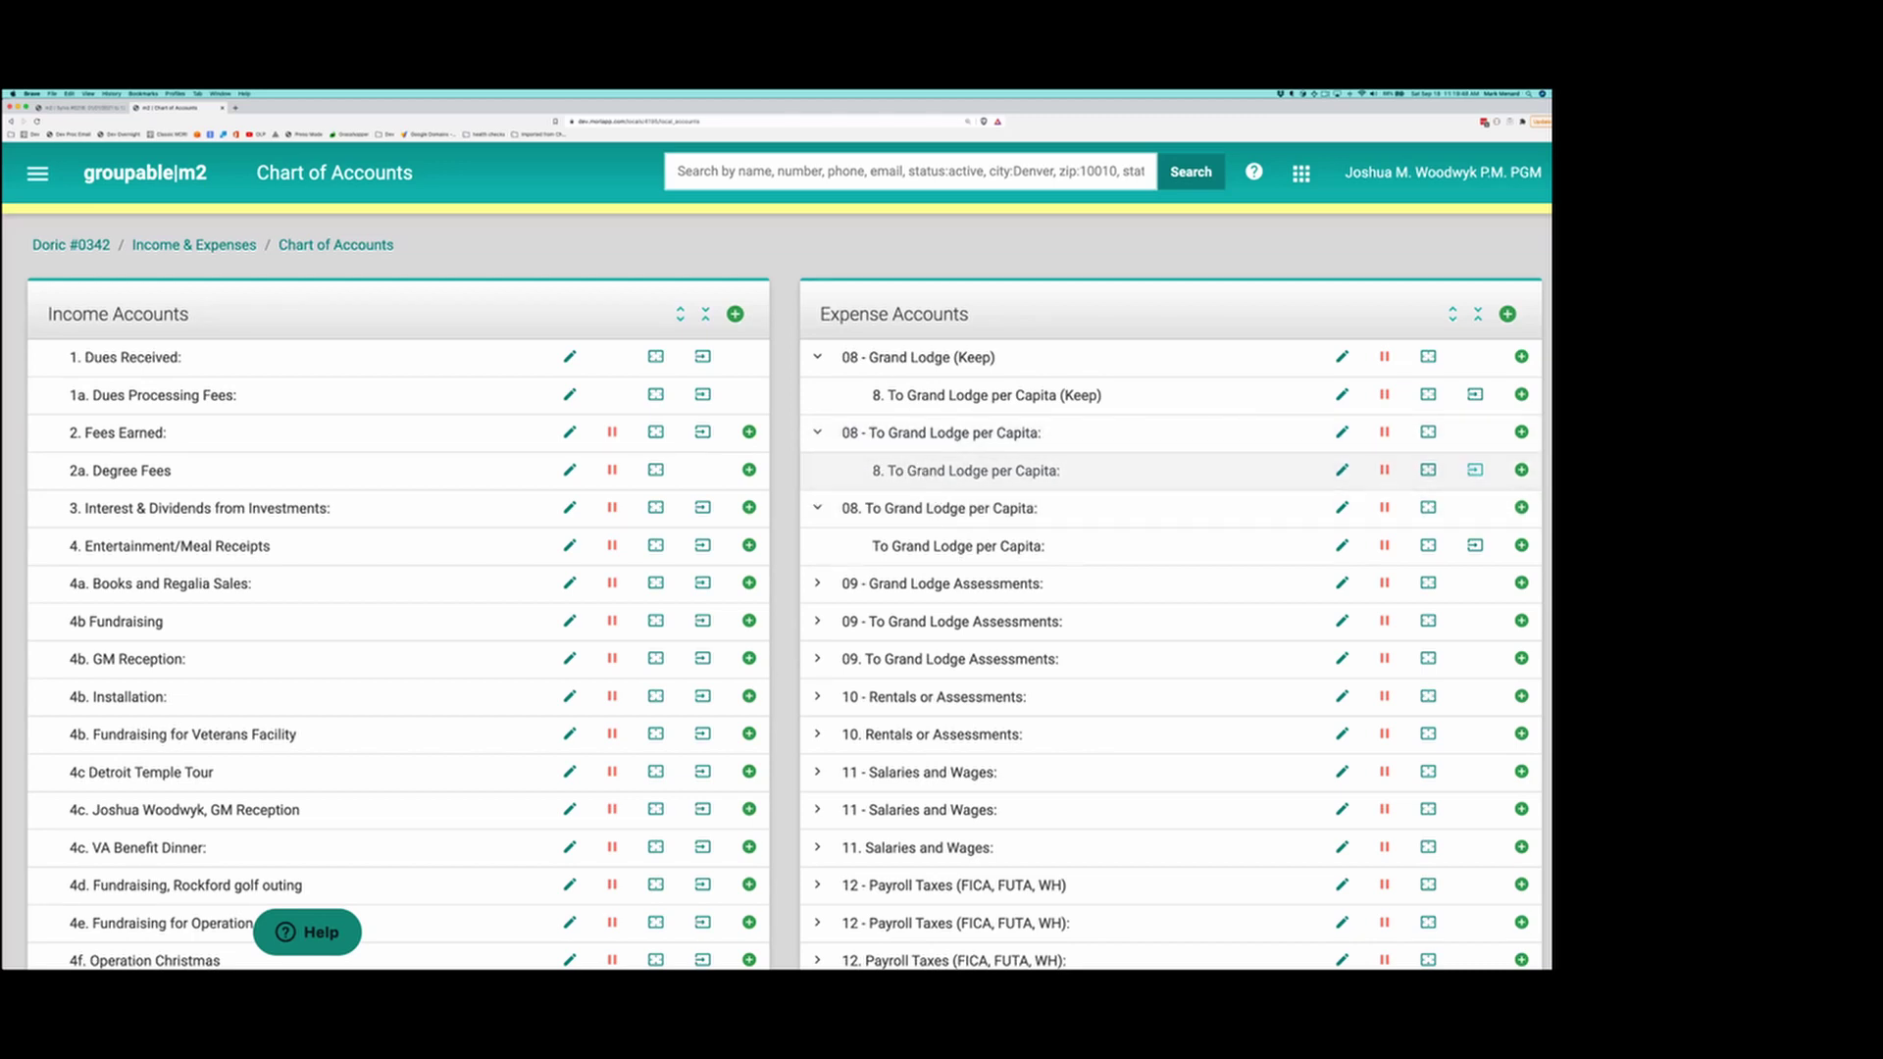
Move the duplicate 8. To Grand Lodge per Capita transactions into 8. To Grand Lodge per Capita (Keep).
{"action": "left_click", "coordinate": [1474, 470]}
{"action": "left_click", "coordinate": [618, 298]}
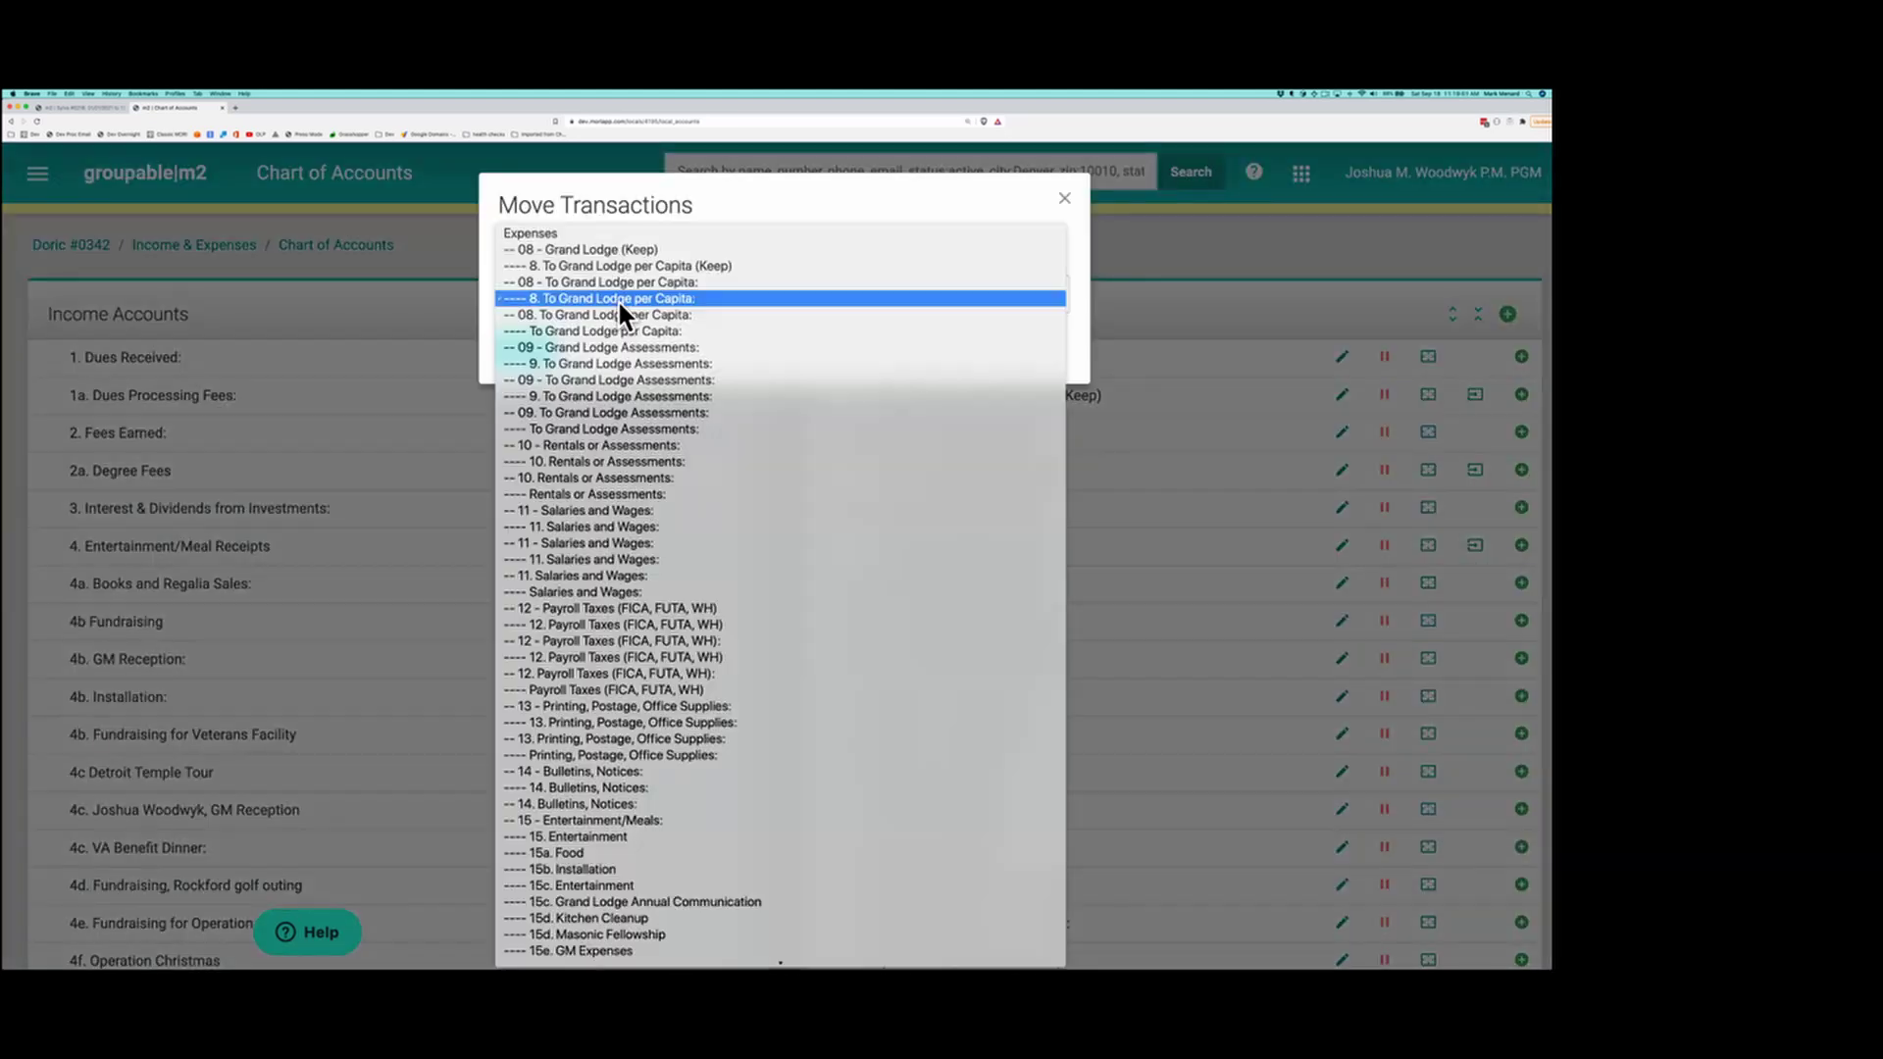
{"action": "left_click", "coordinate": [707, 266]}
{"action": "left_click", "coordinate": [524, 347]}
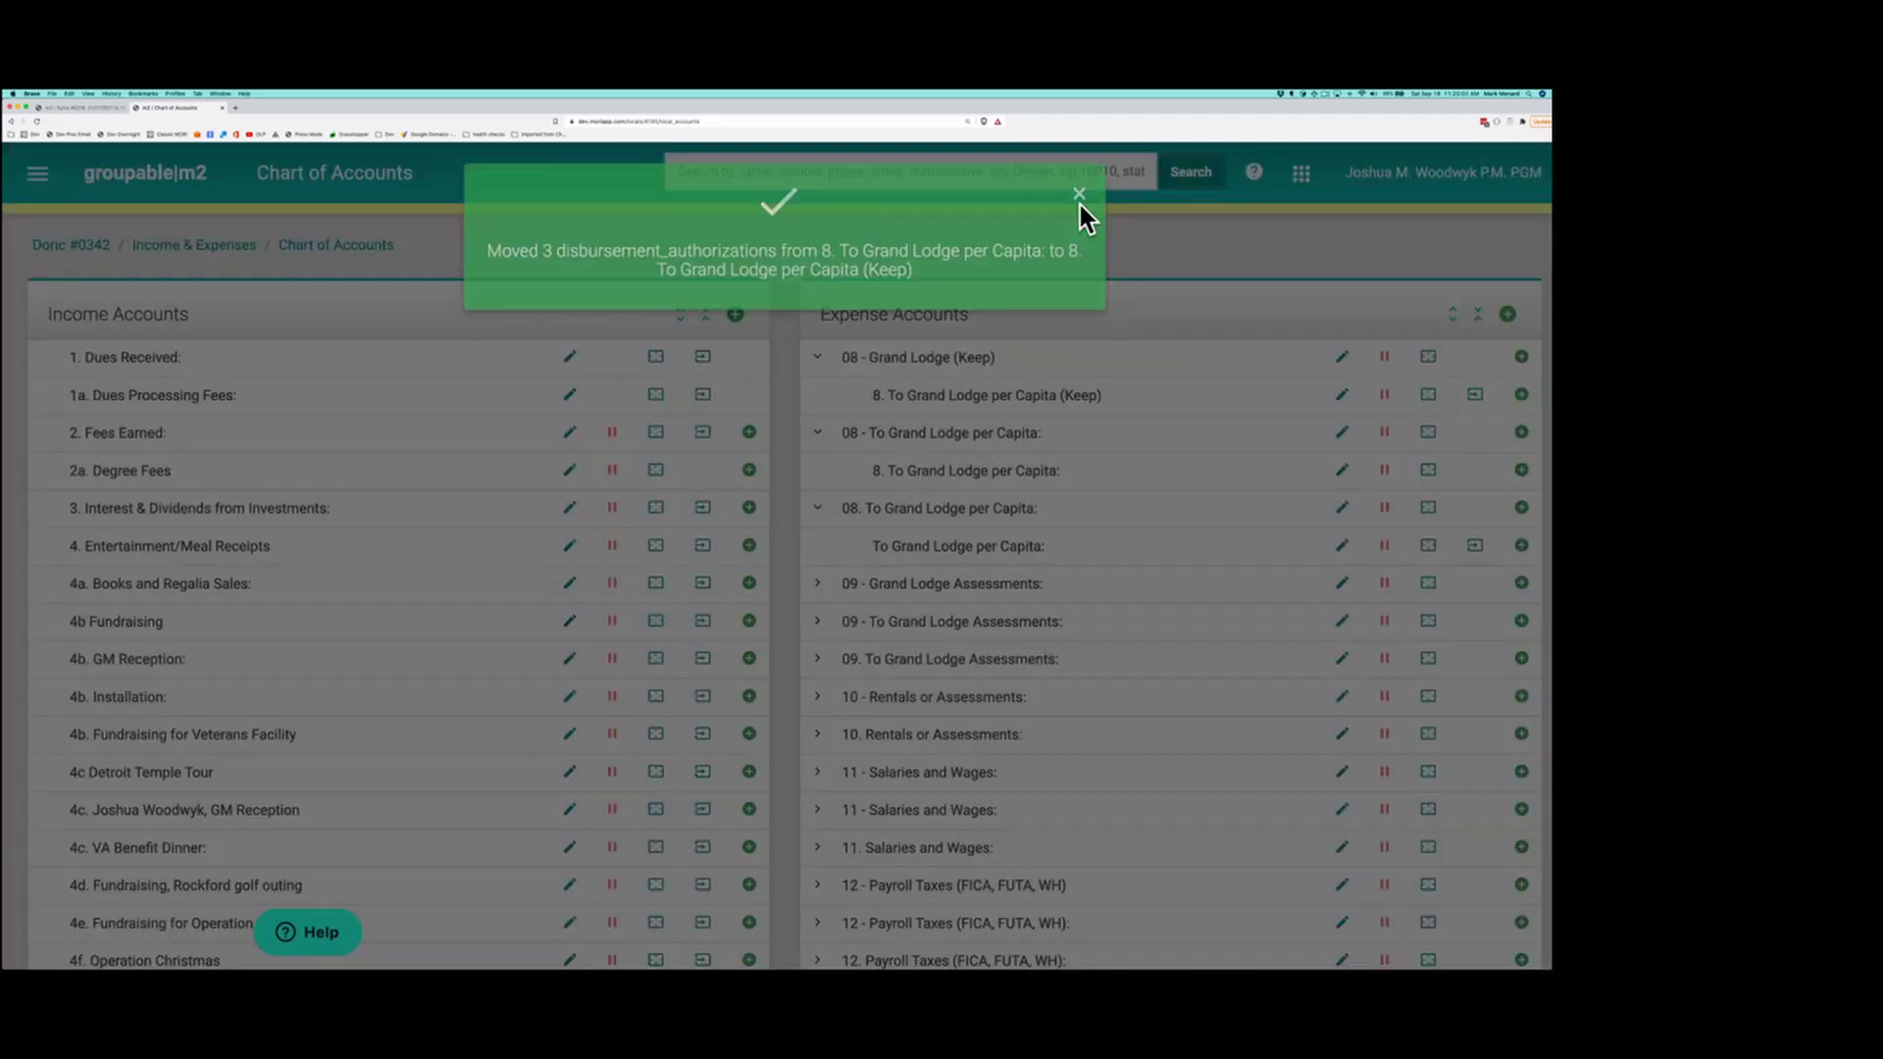
{"action": "left_click", "coordinate": [1080, 200]}
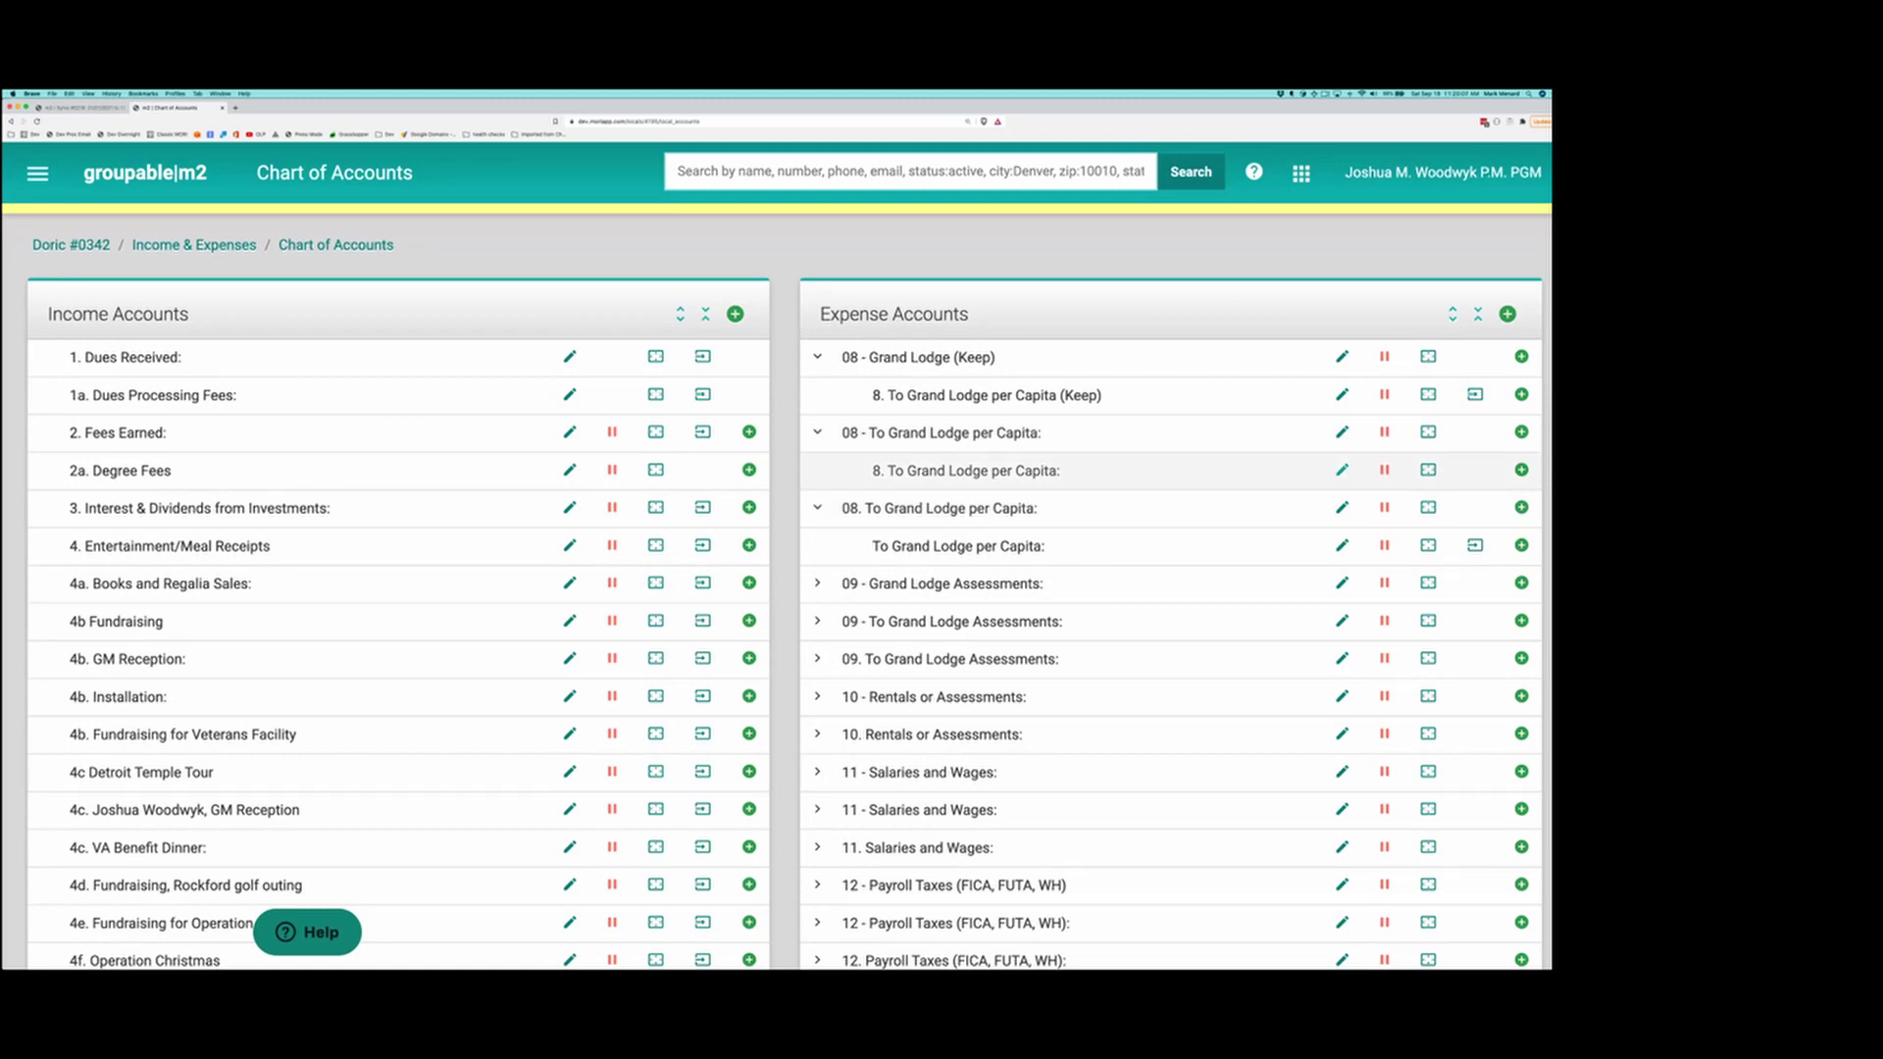
Delete the emptied duplicate 8. To Grand Lodge per Capita child account.
{"action": "left_click", "coordinate": [1342, 470]}
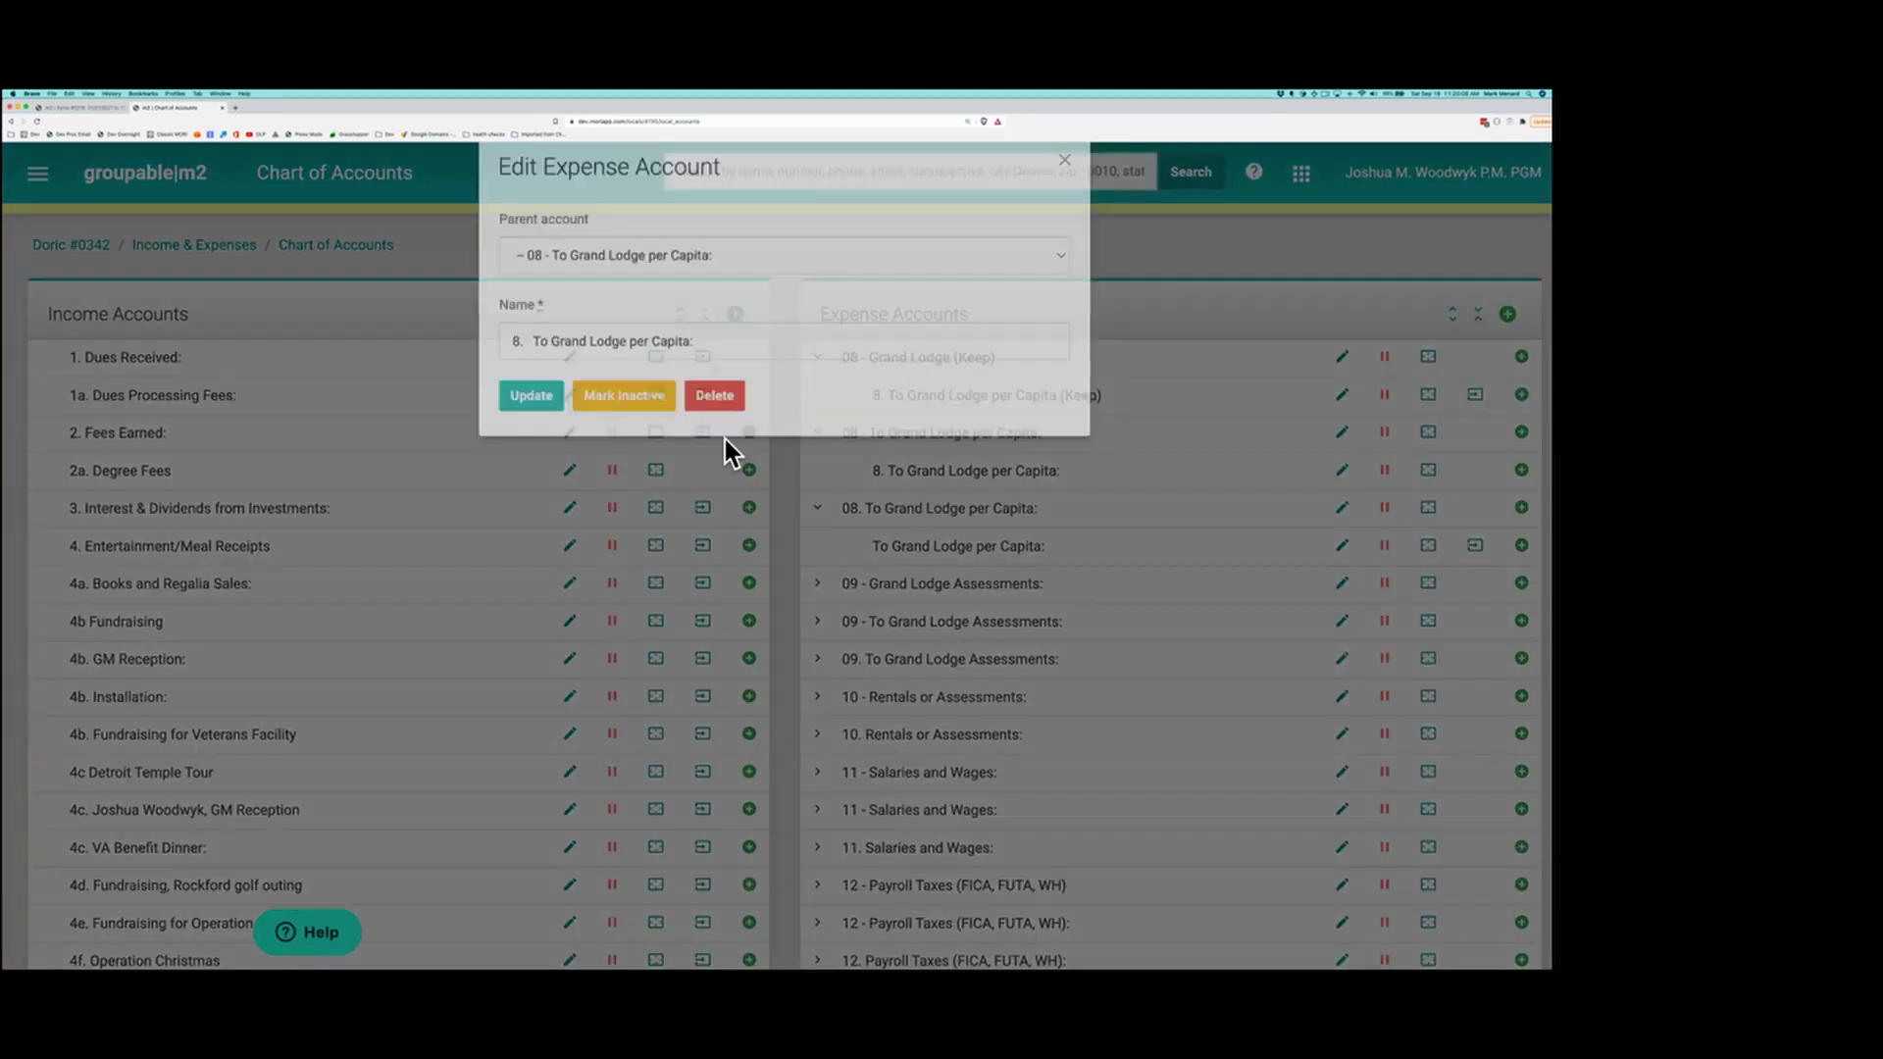
{"action": "left_click", "coordinate": [728, 439]}
{"action": "left_click", "coordinate": [854, 167]}
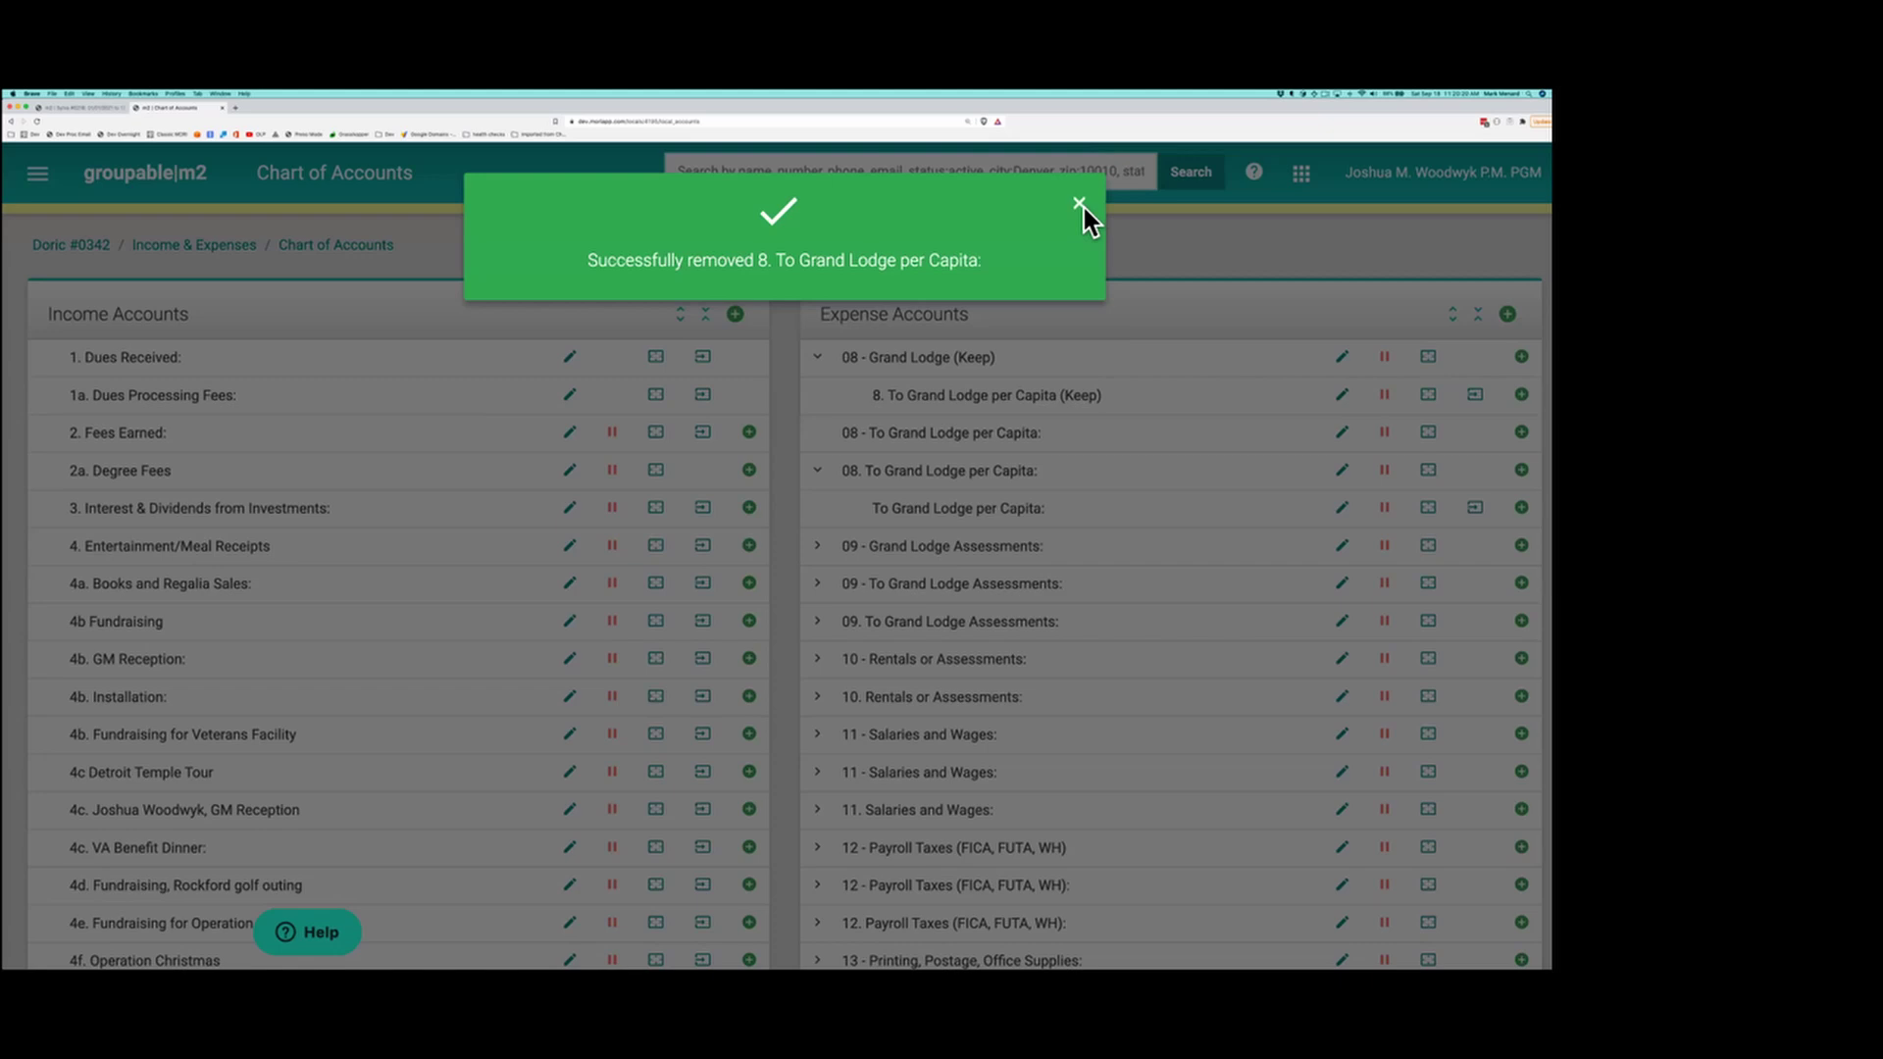
{"action": "left_click", "coordinate": [1080, 204]}
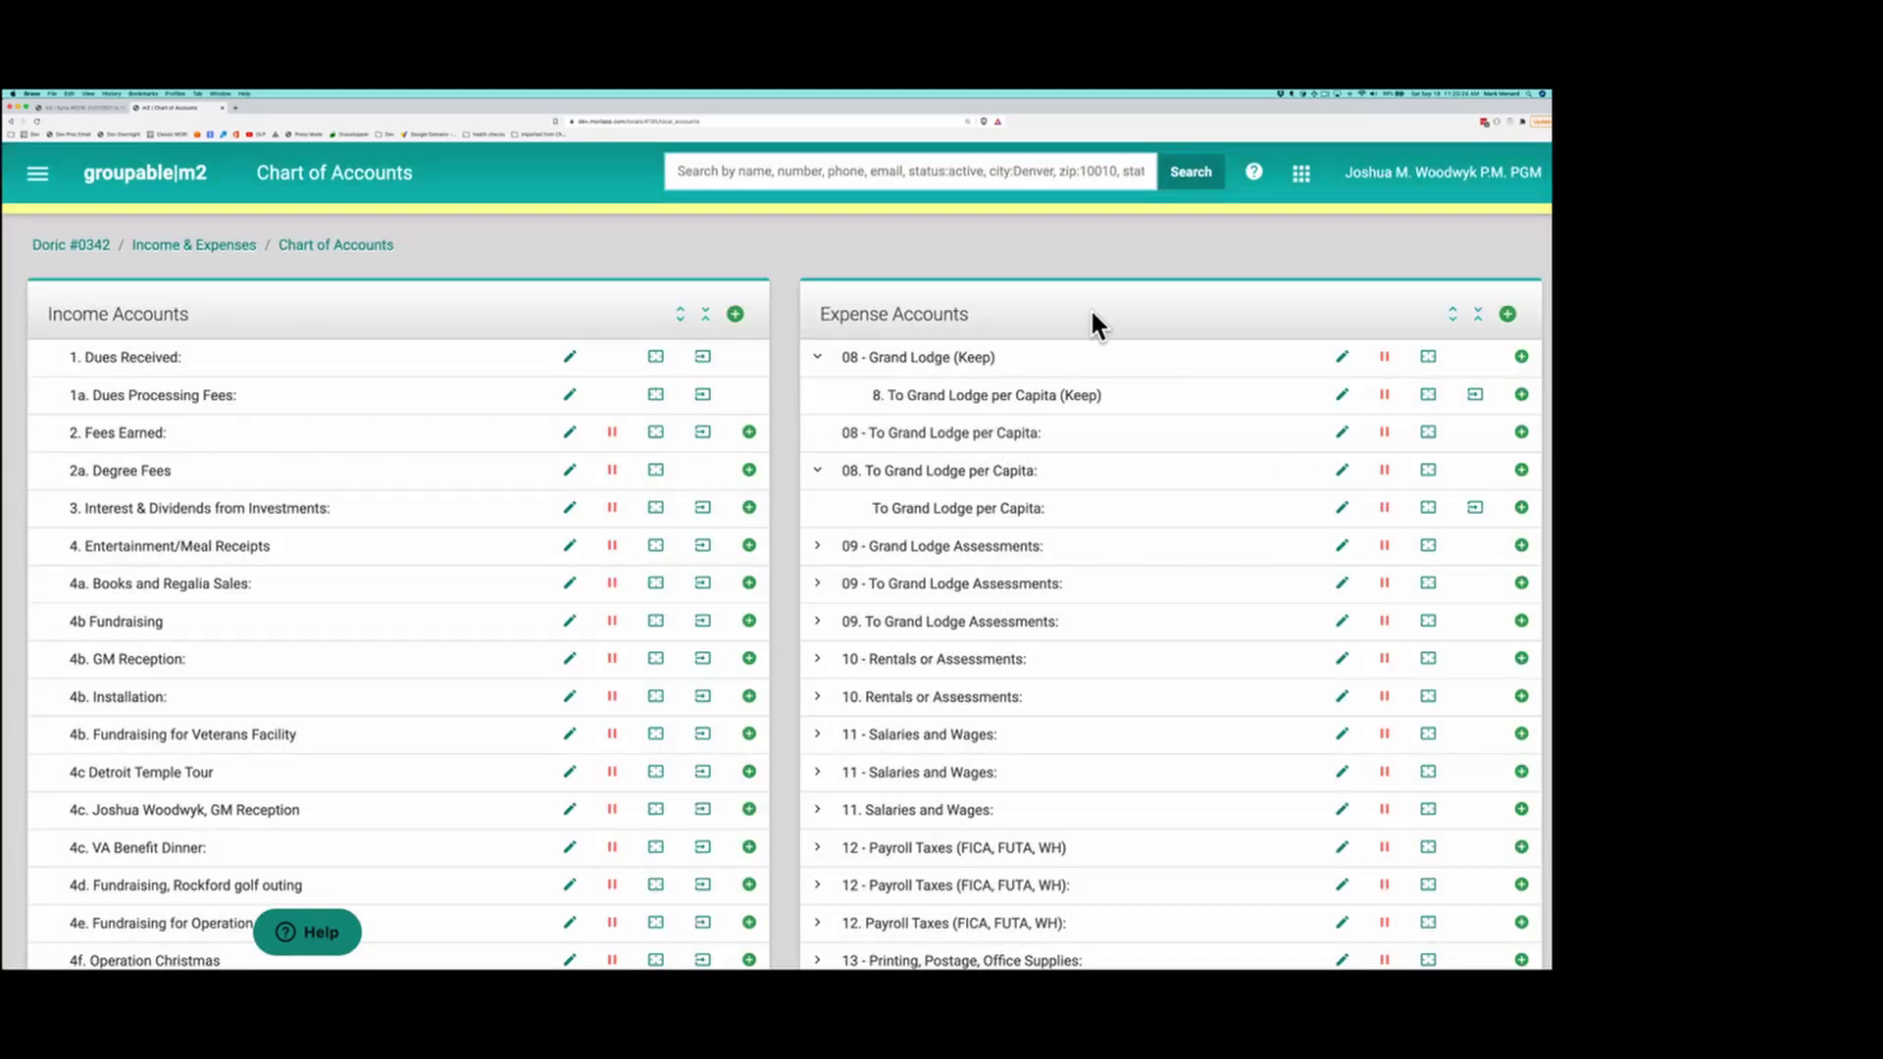
Delete its empty parent account 08 - To Grand Lodge per Capita.
{"action": "left_click", "coordinate": [748, 433]}
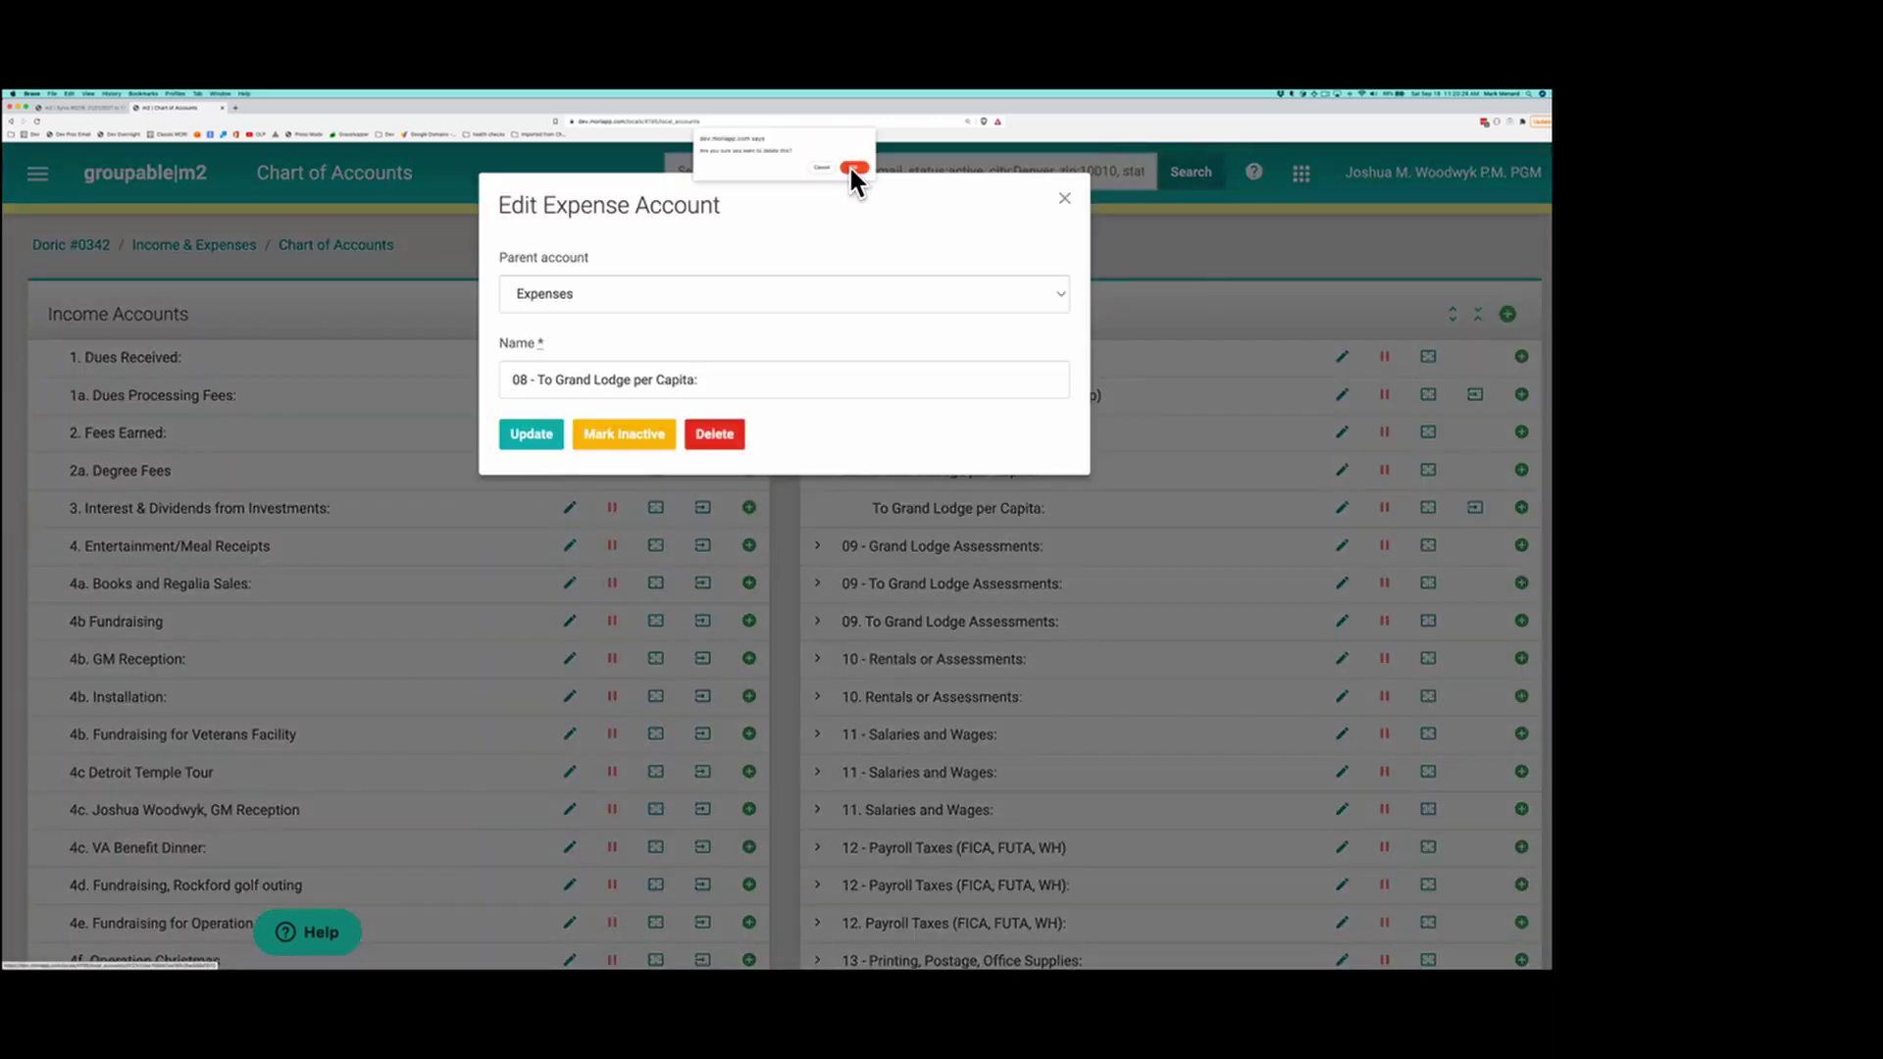
{"action": "left_click", "coordinate": [849, 165]}
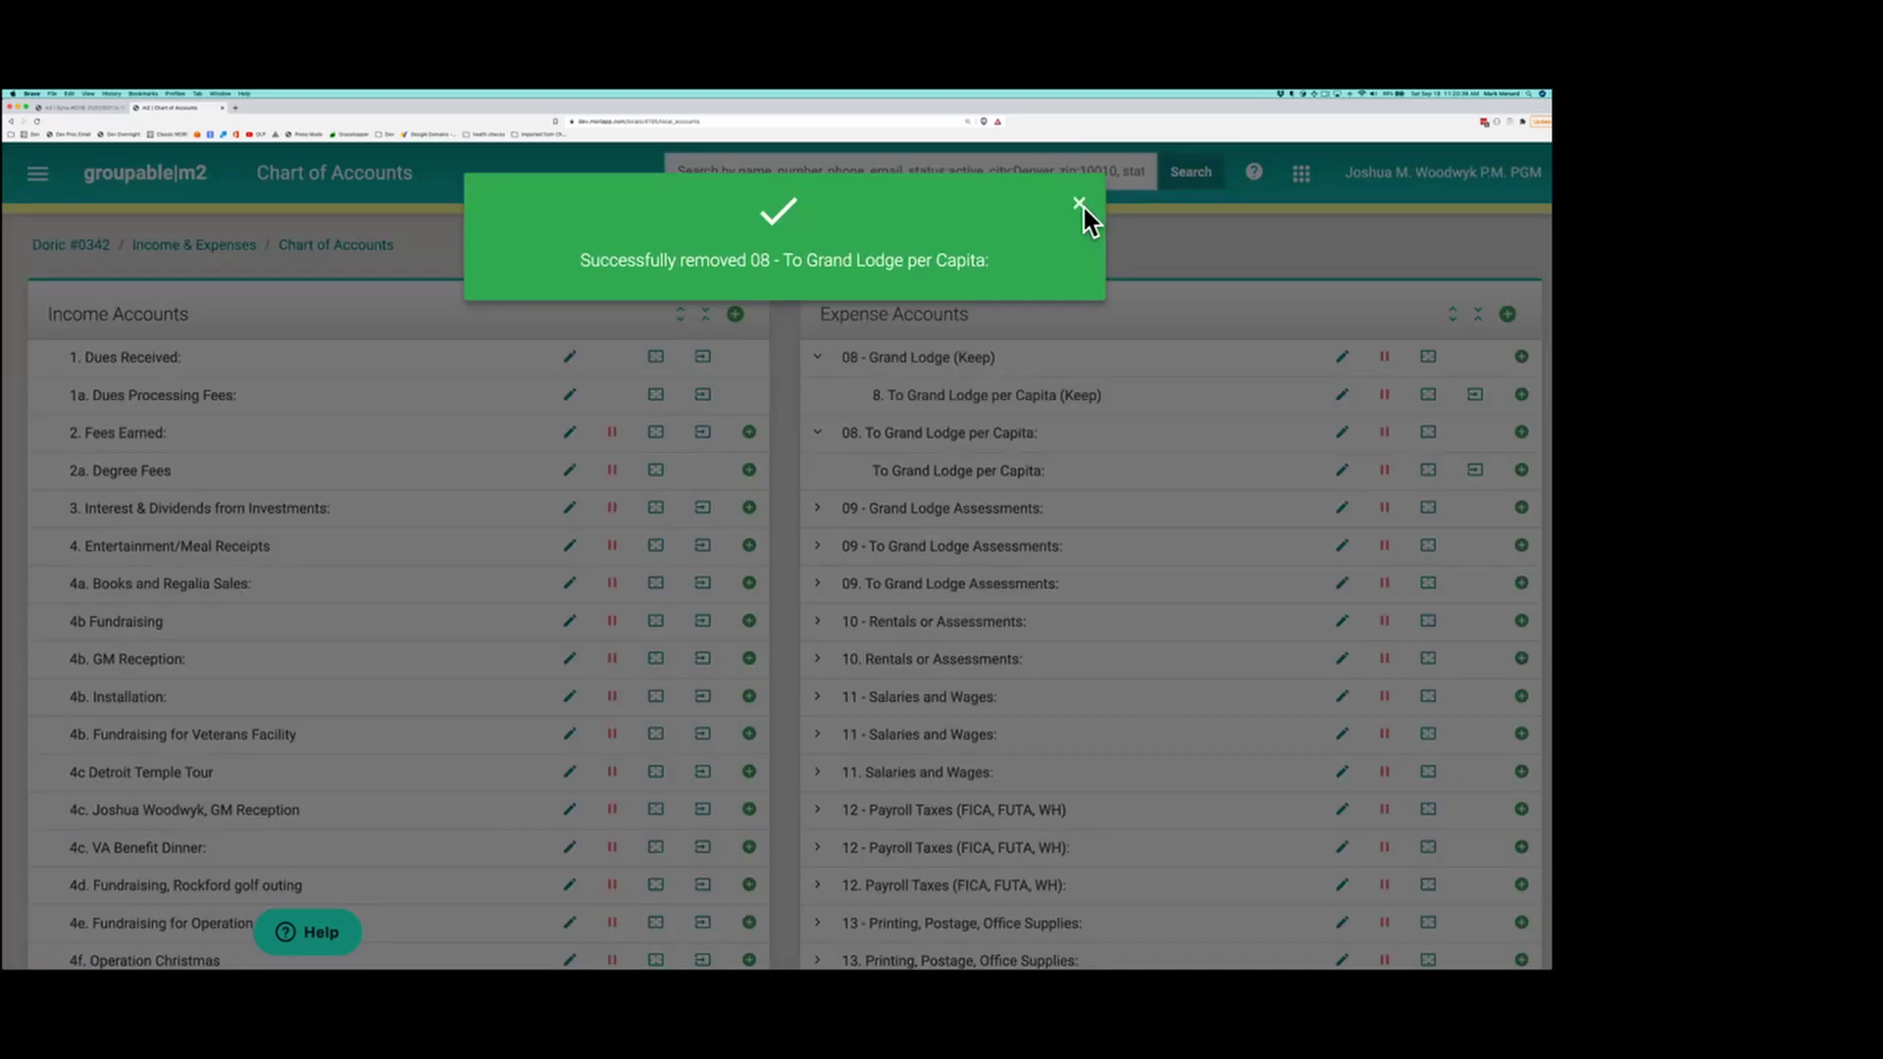
{"action": "left_click", "coordinate": [1080, 205]}
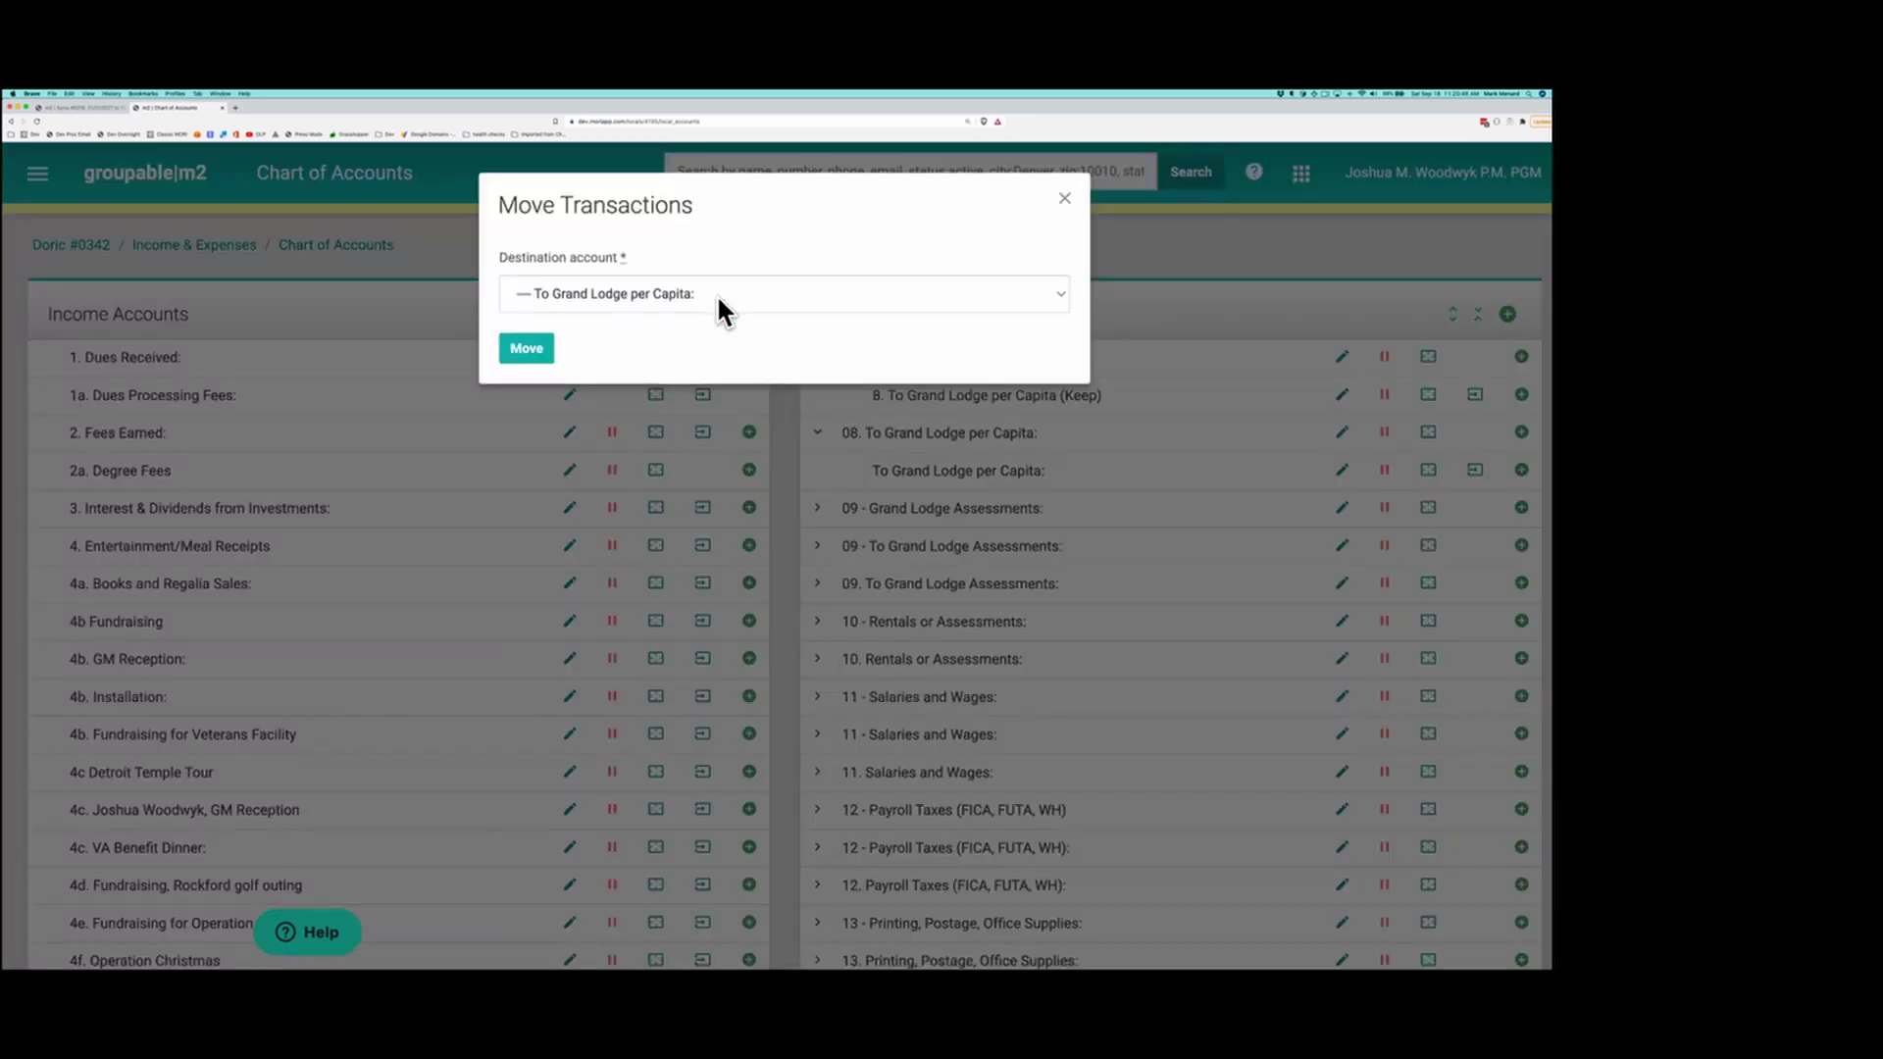
Move the To Grand Lodge per Capita: transactions into 8. To Grand Lodge per Capita (Keep).
{"action": "left_click", "coordinate": [719, 298]}
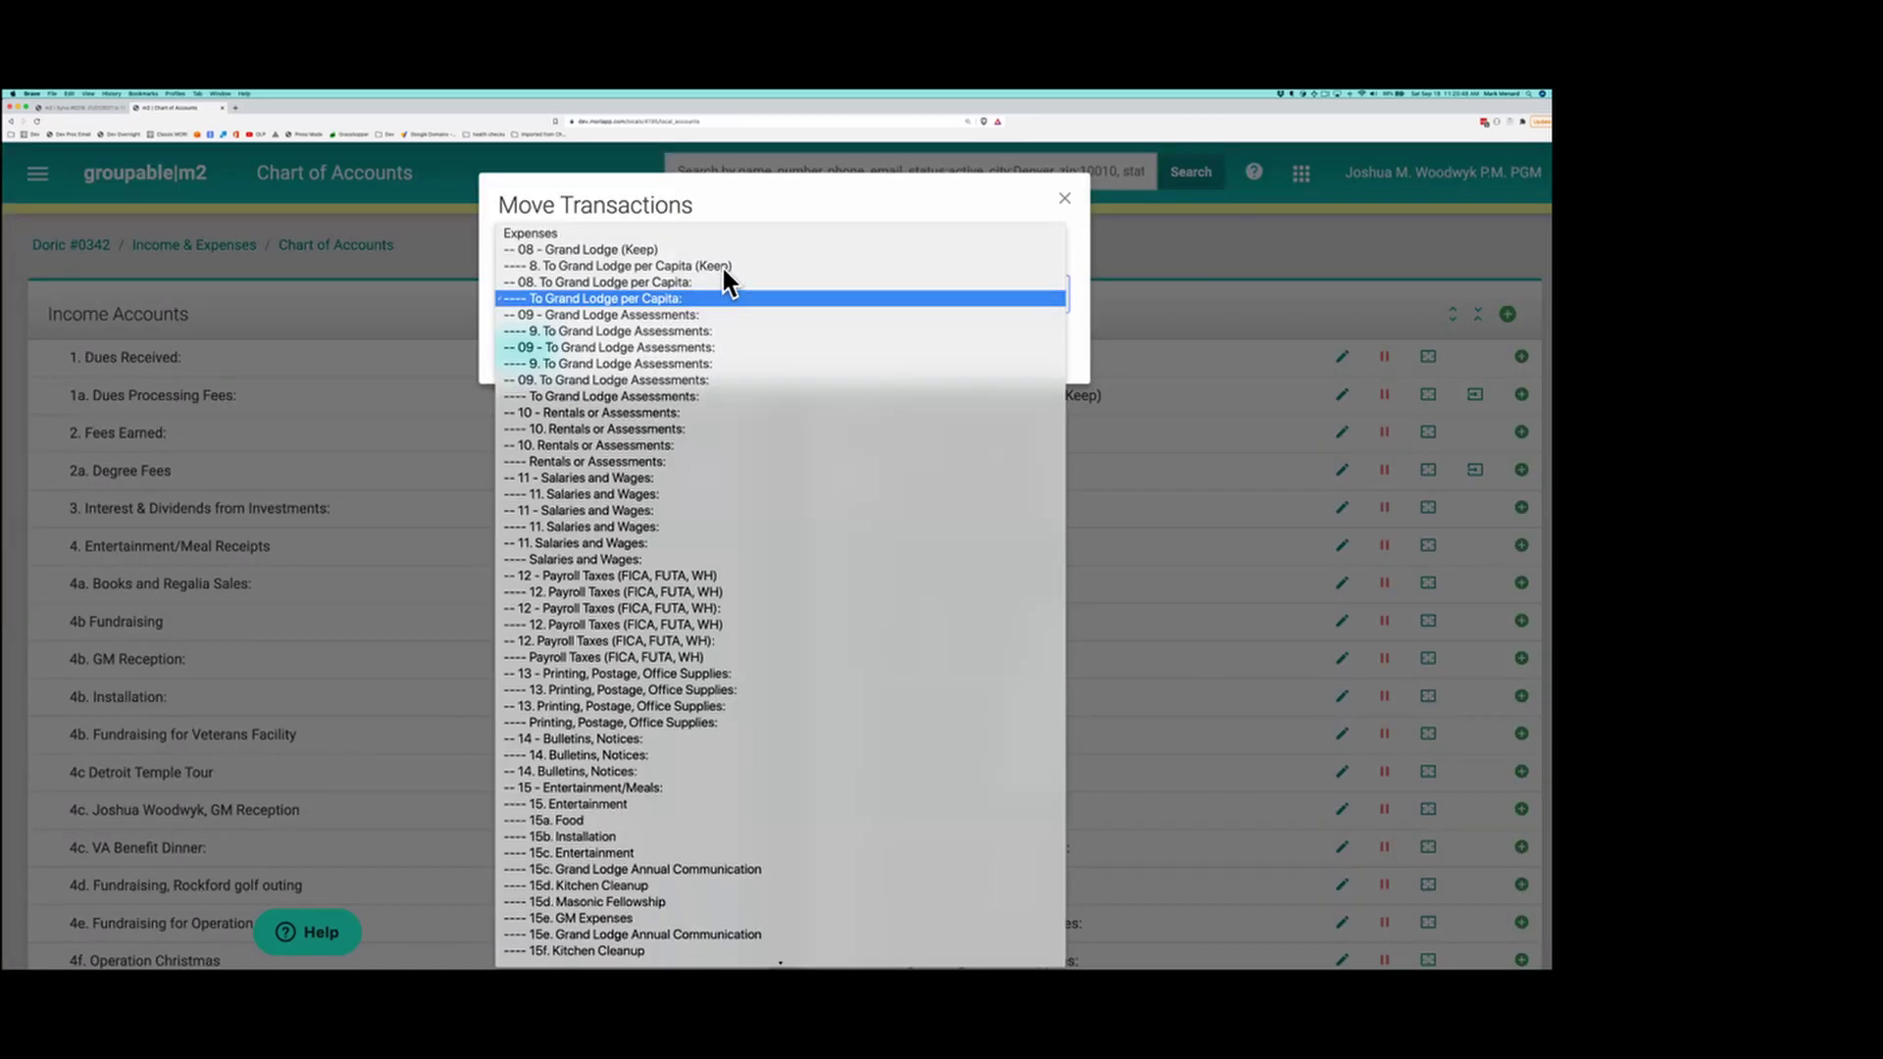
{"action": "left_click", "coordinate": [723, 264]}
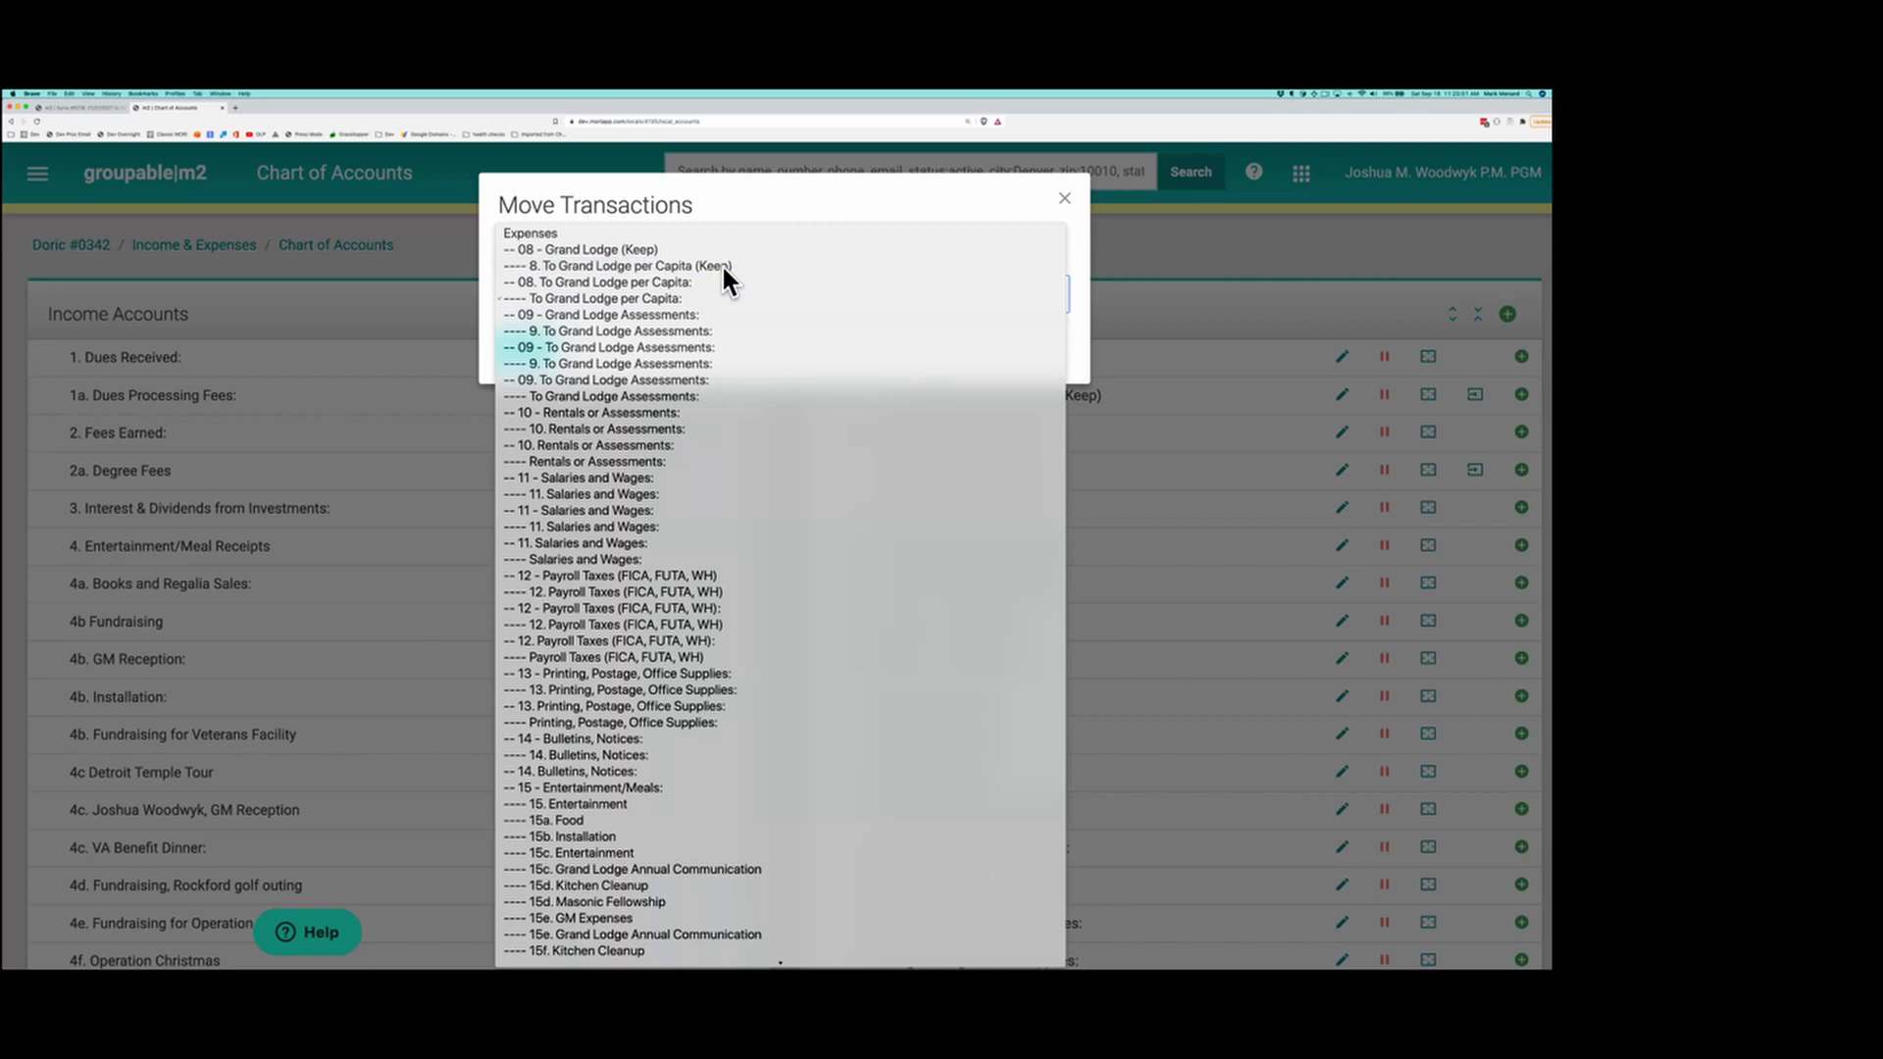
{"action": "left_click", "coordinate": [527, 349]}
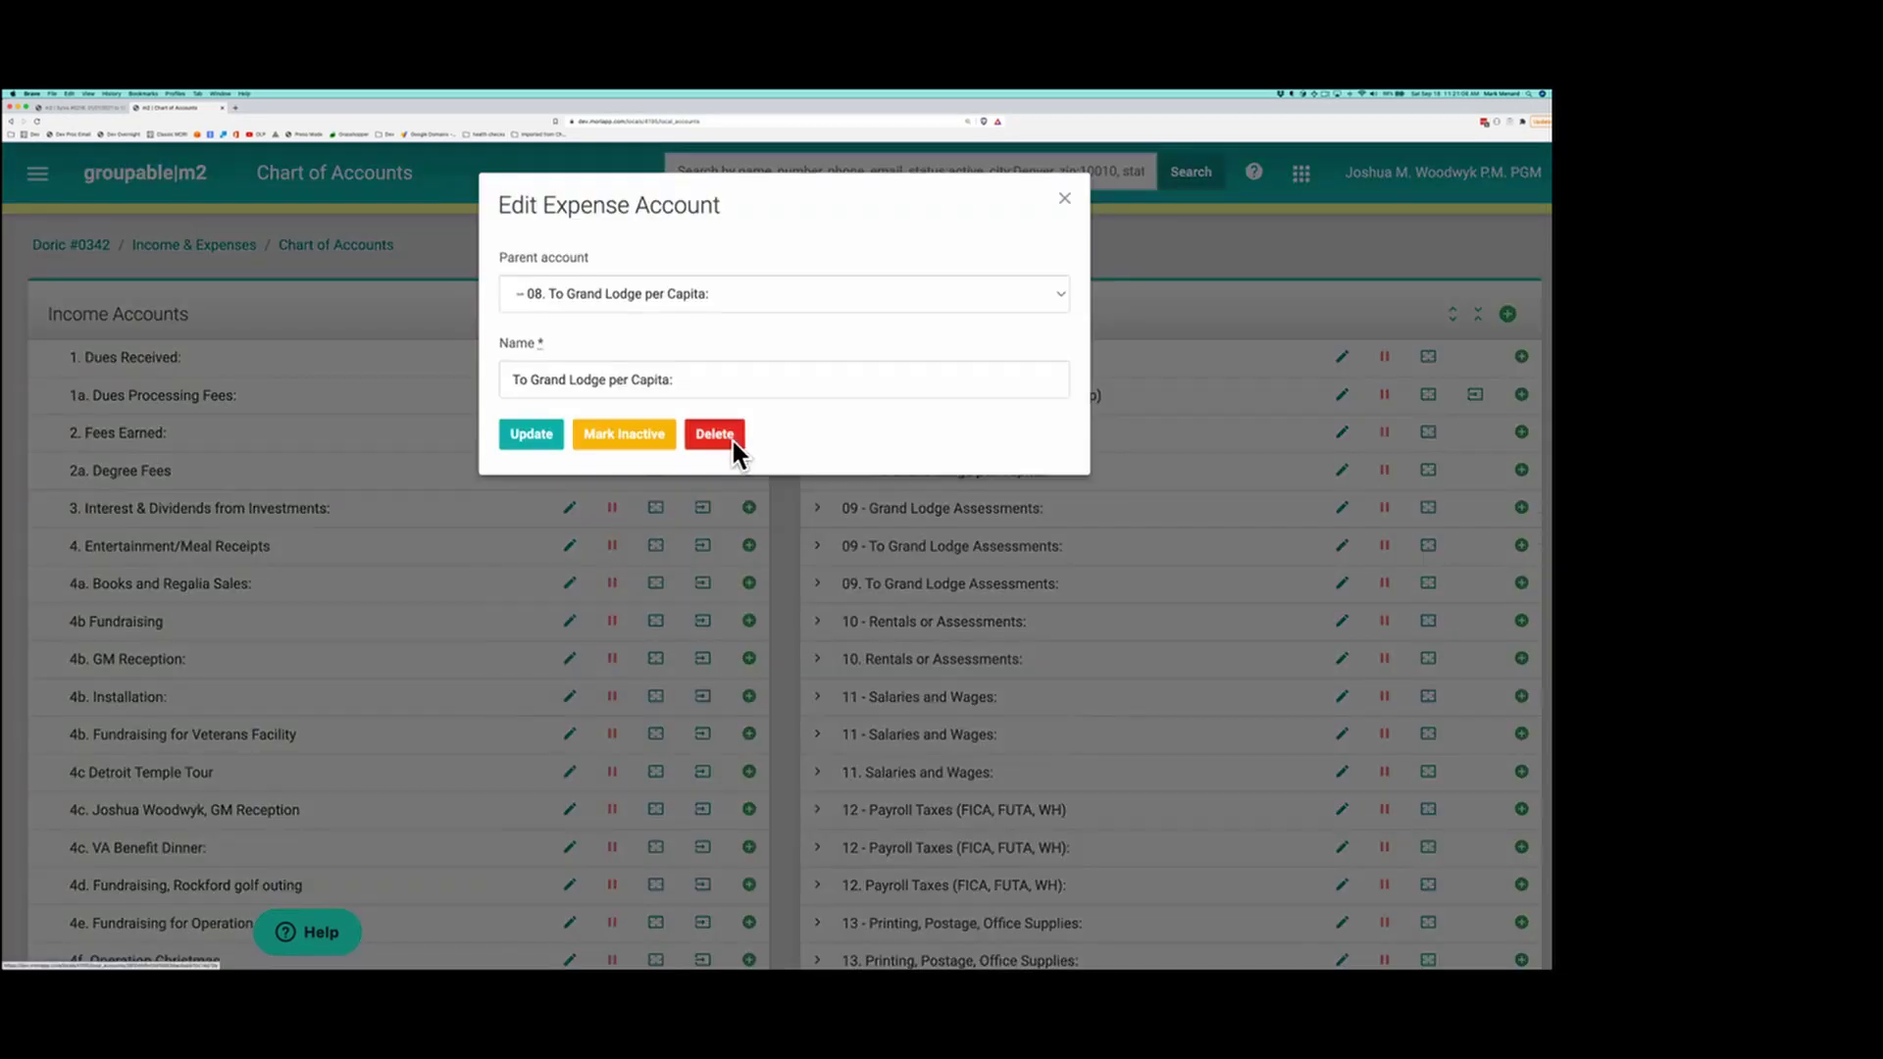
Delete the emptied To Grand Lodge per Capita: child account.
{"action": "left_click", "coordinate": [732, 438]}
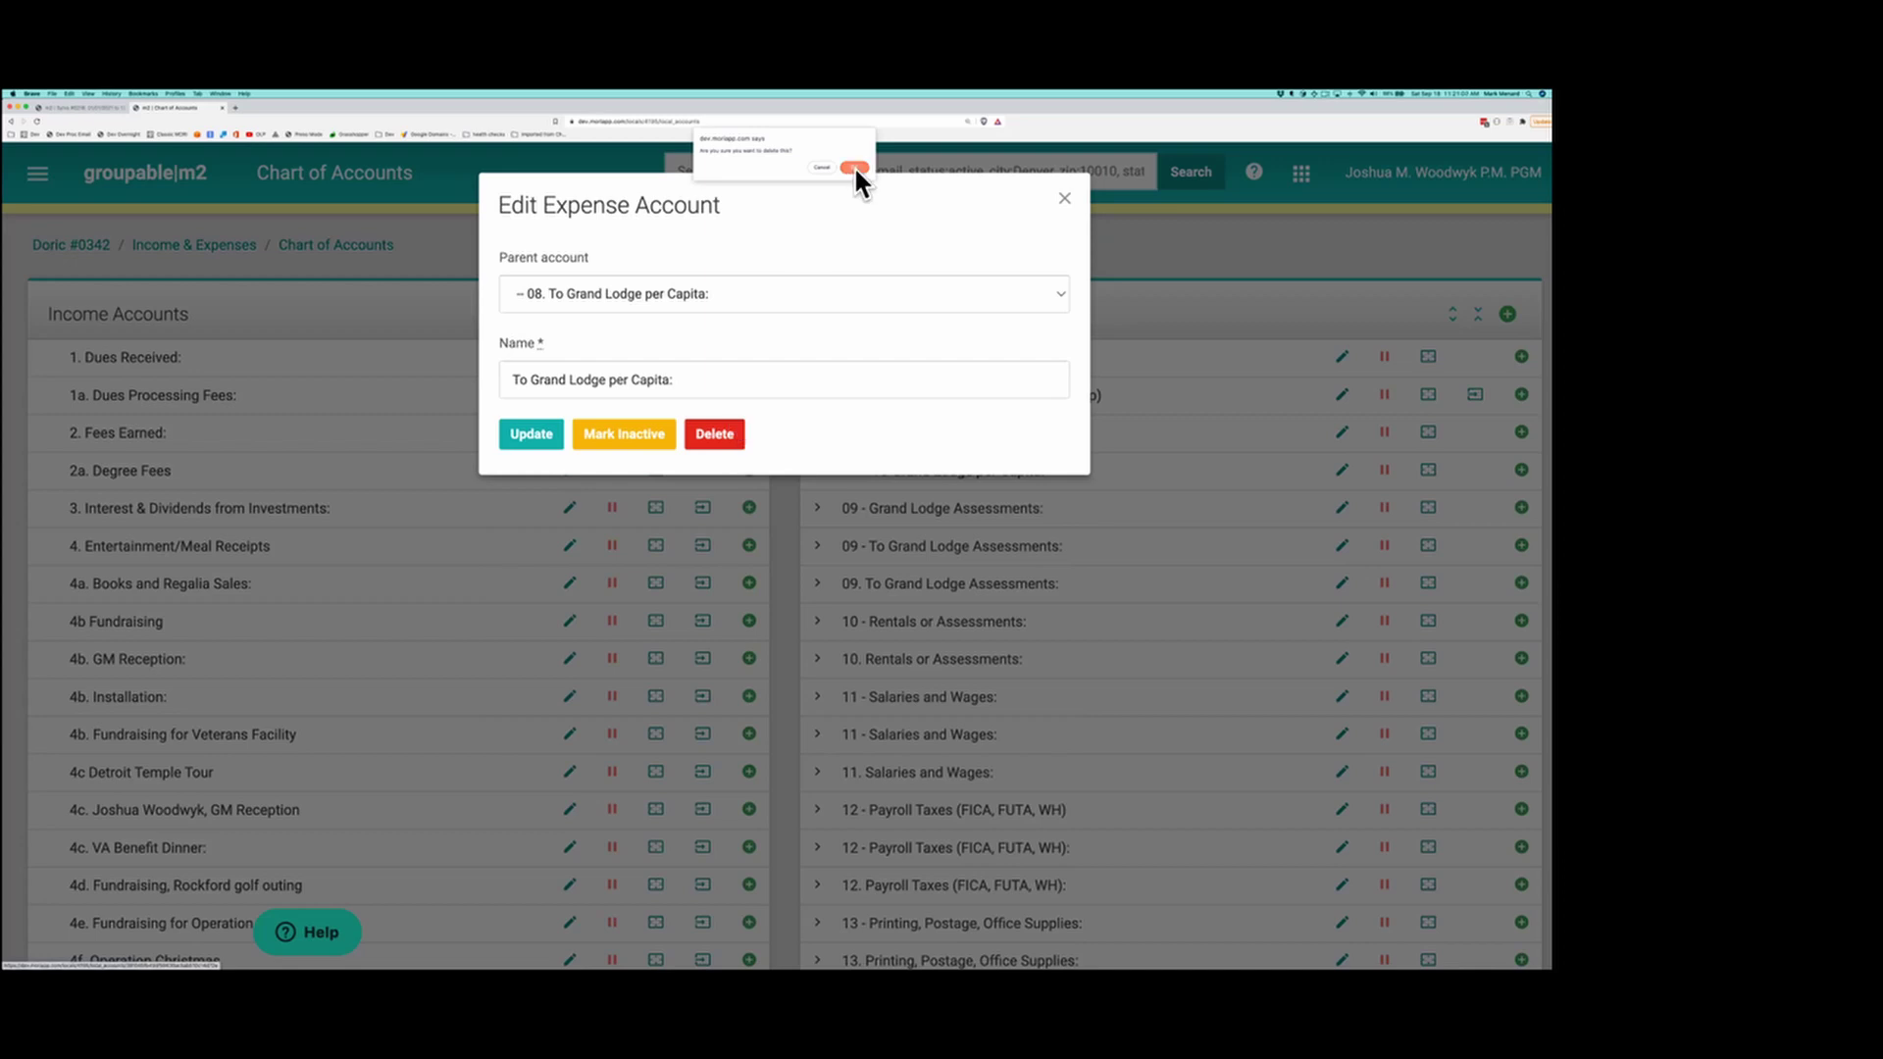
{"action": "left_click", "coordinate": [853, 167]}
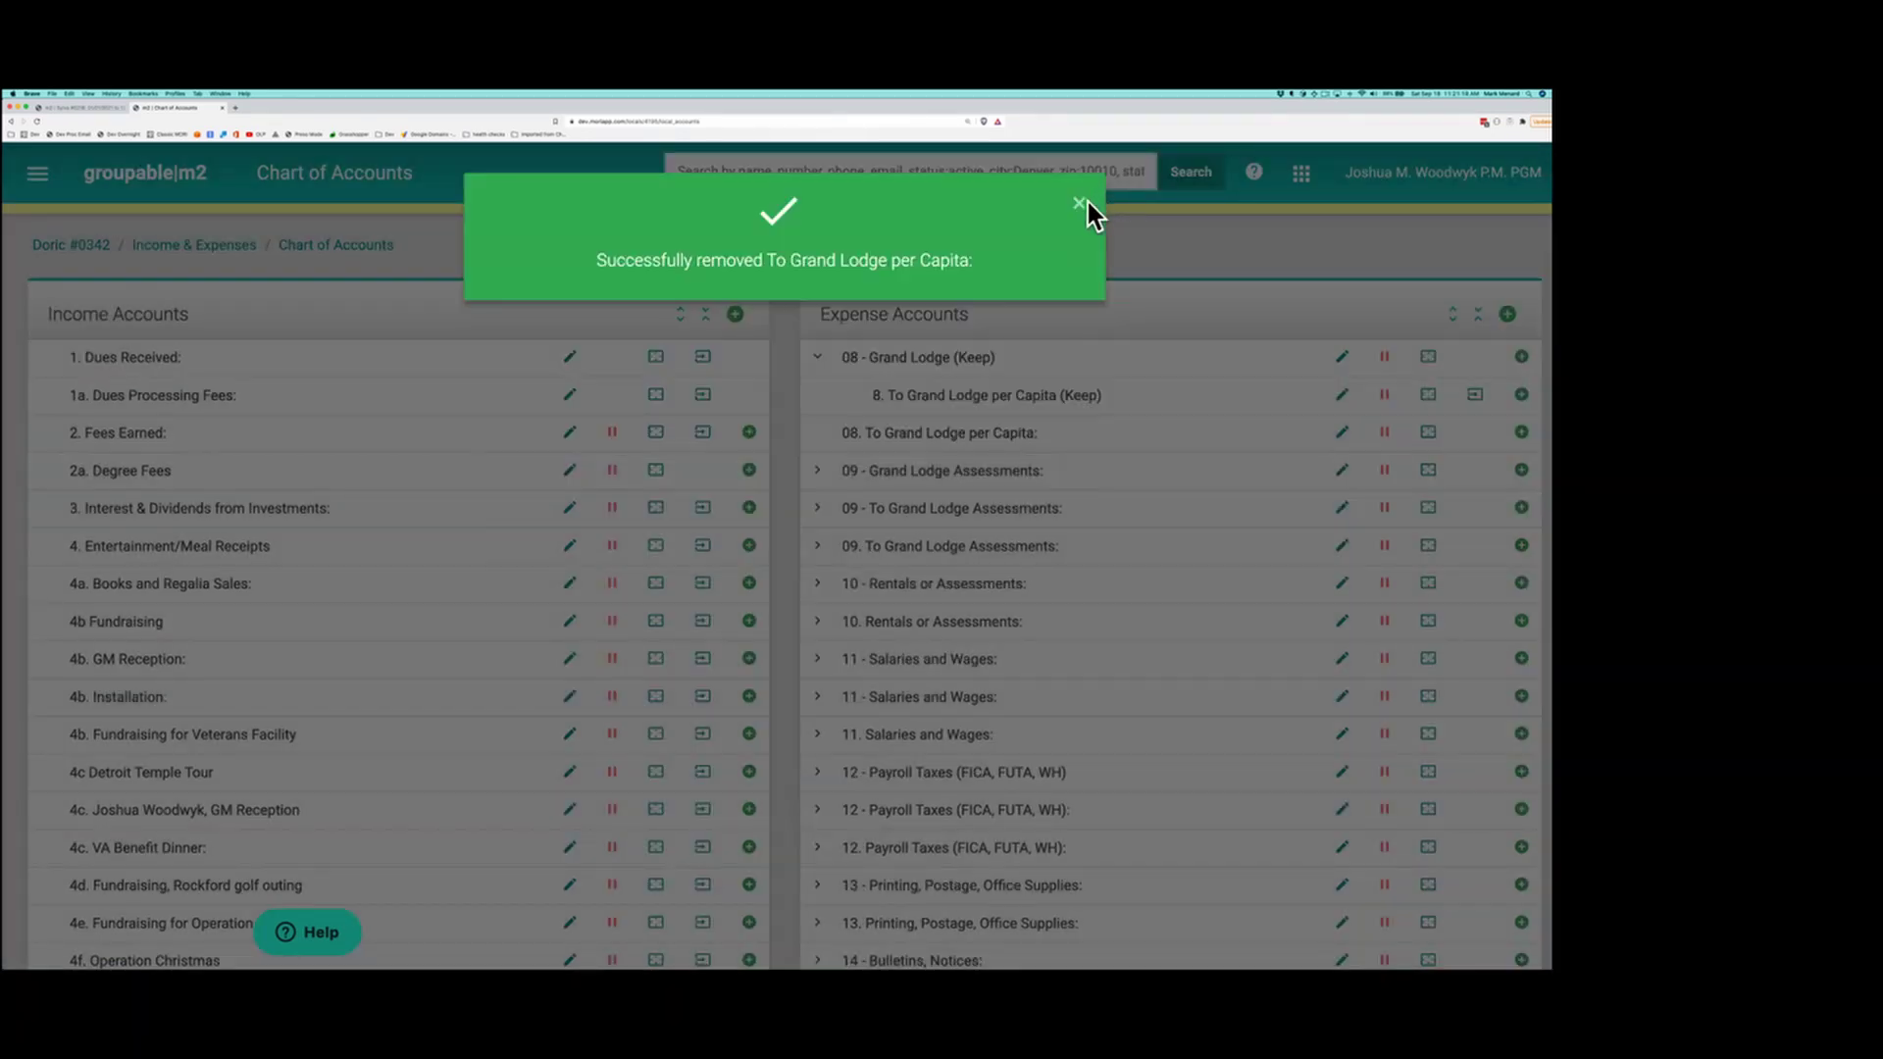
{"action": "left_click", "coordinate": [1080, 205]}
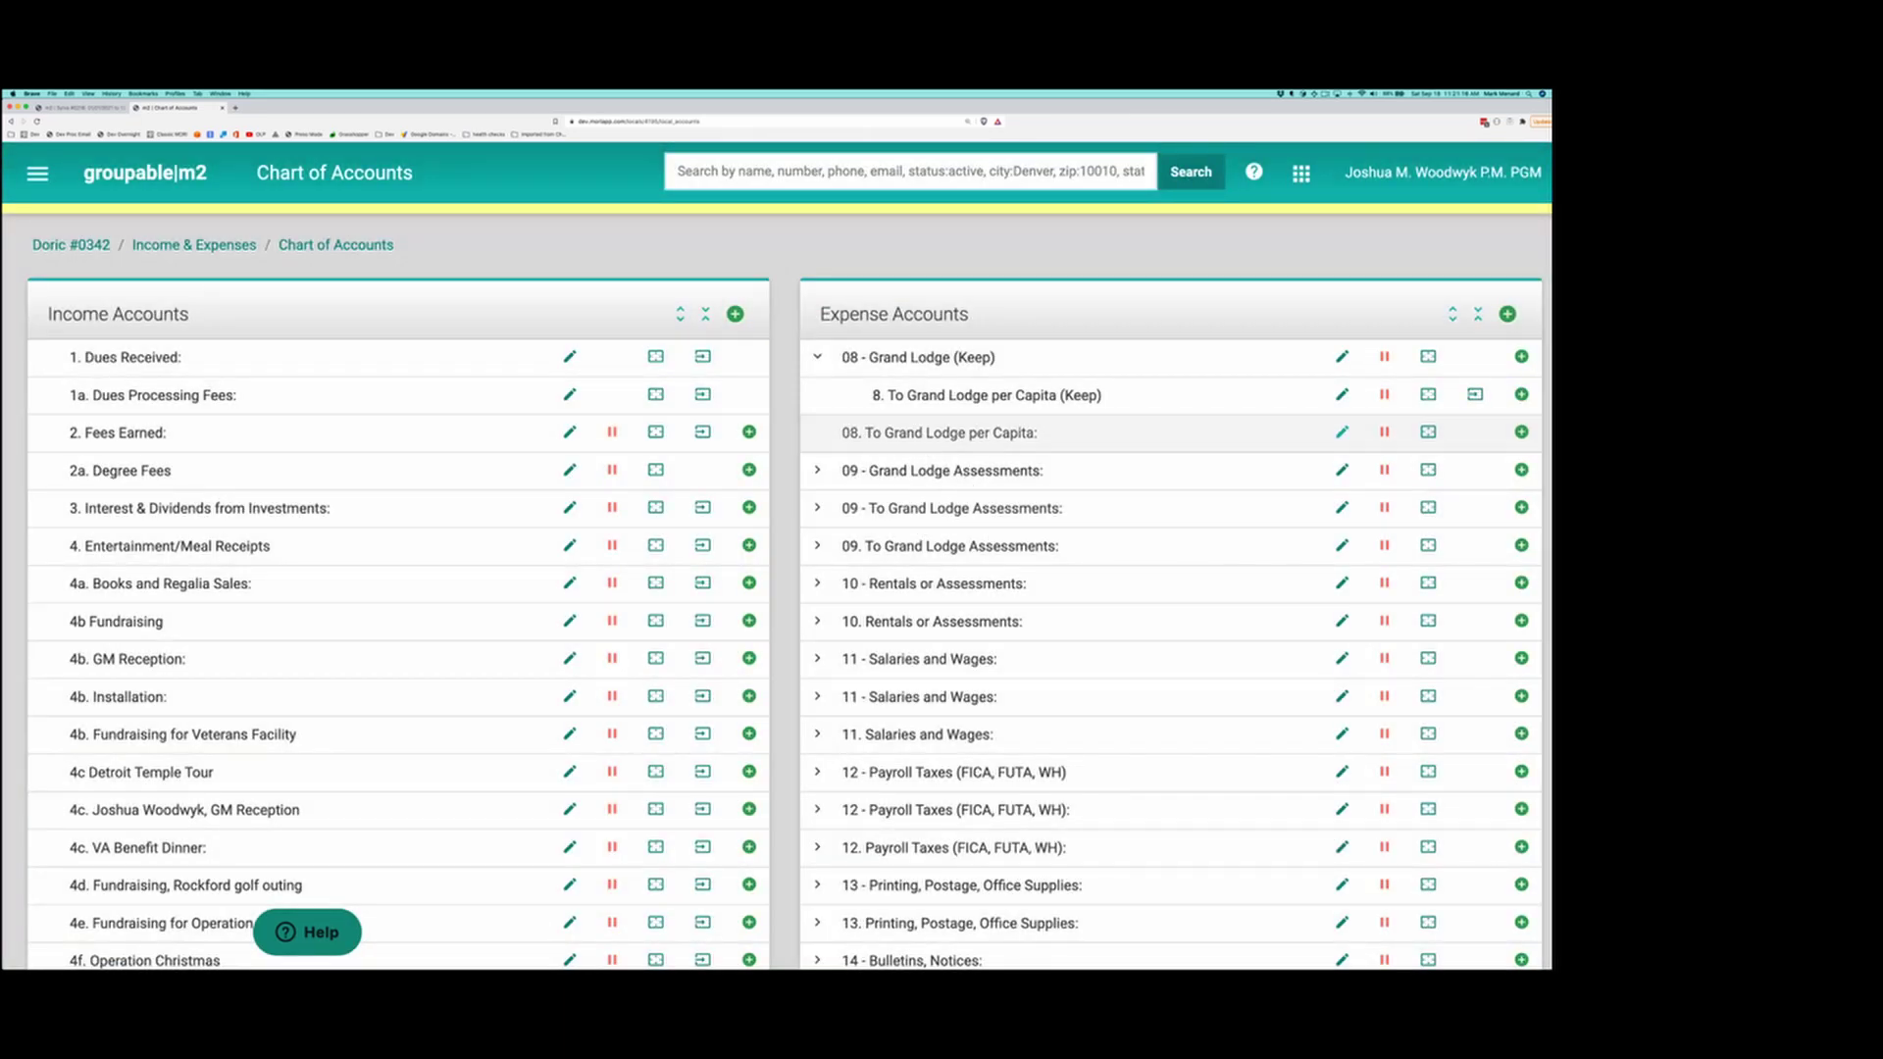
Delete the empty parent account 08. To Grand Lodge per Capita.
{"action": "left_click", "coordinate": [1342, 433]}
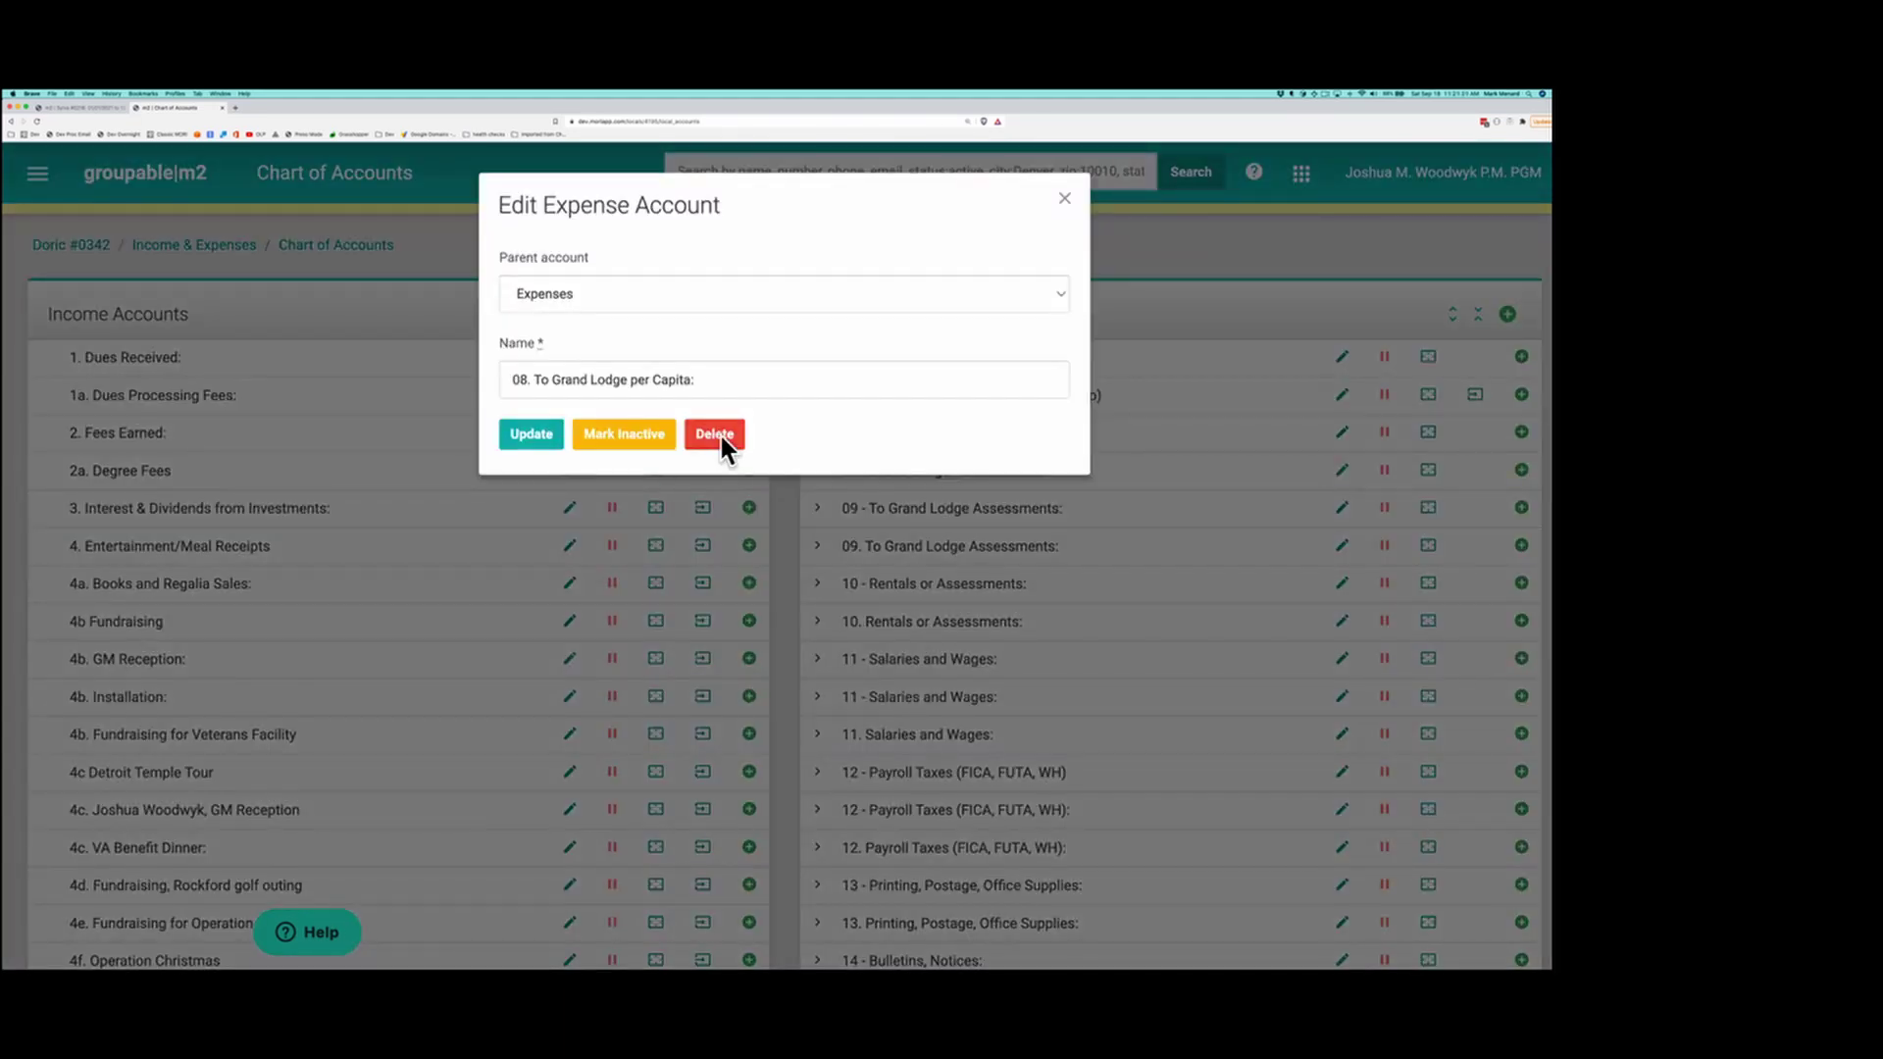
{"action": "left_click", "coordinate": [724, 447]}
{"action": "left_click", "coordinate": [855, 167]}
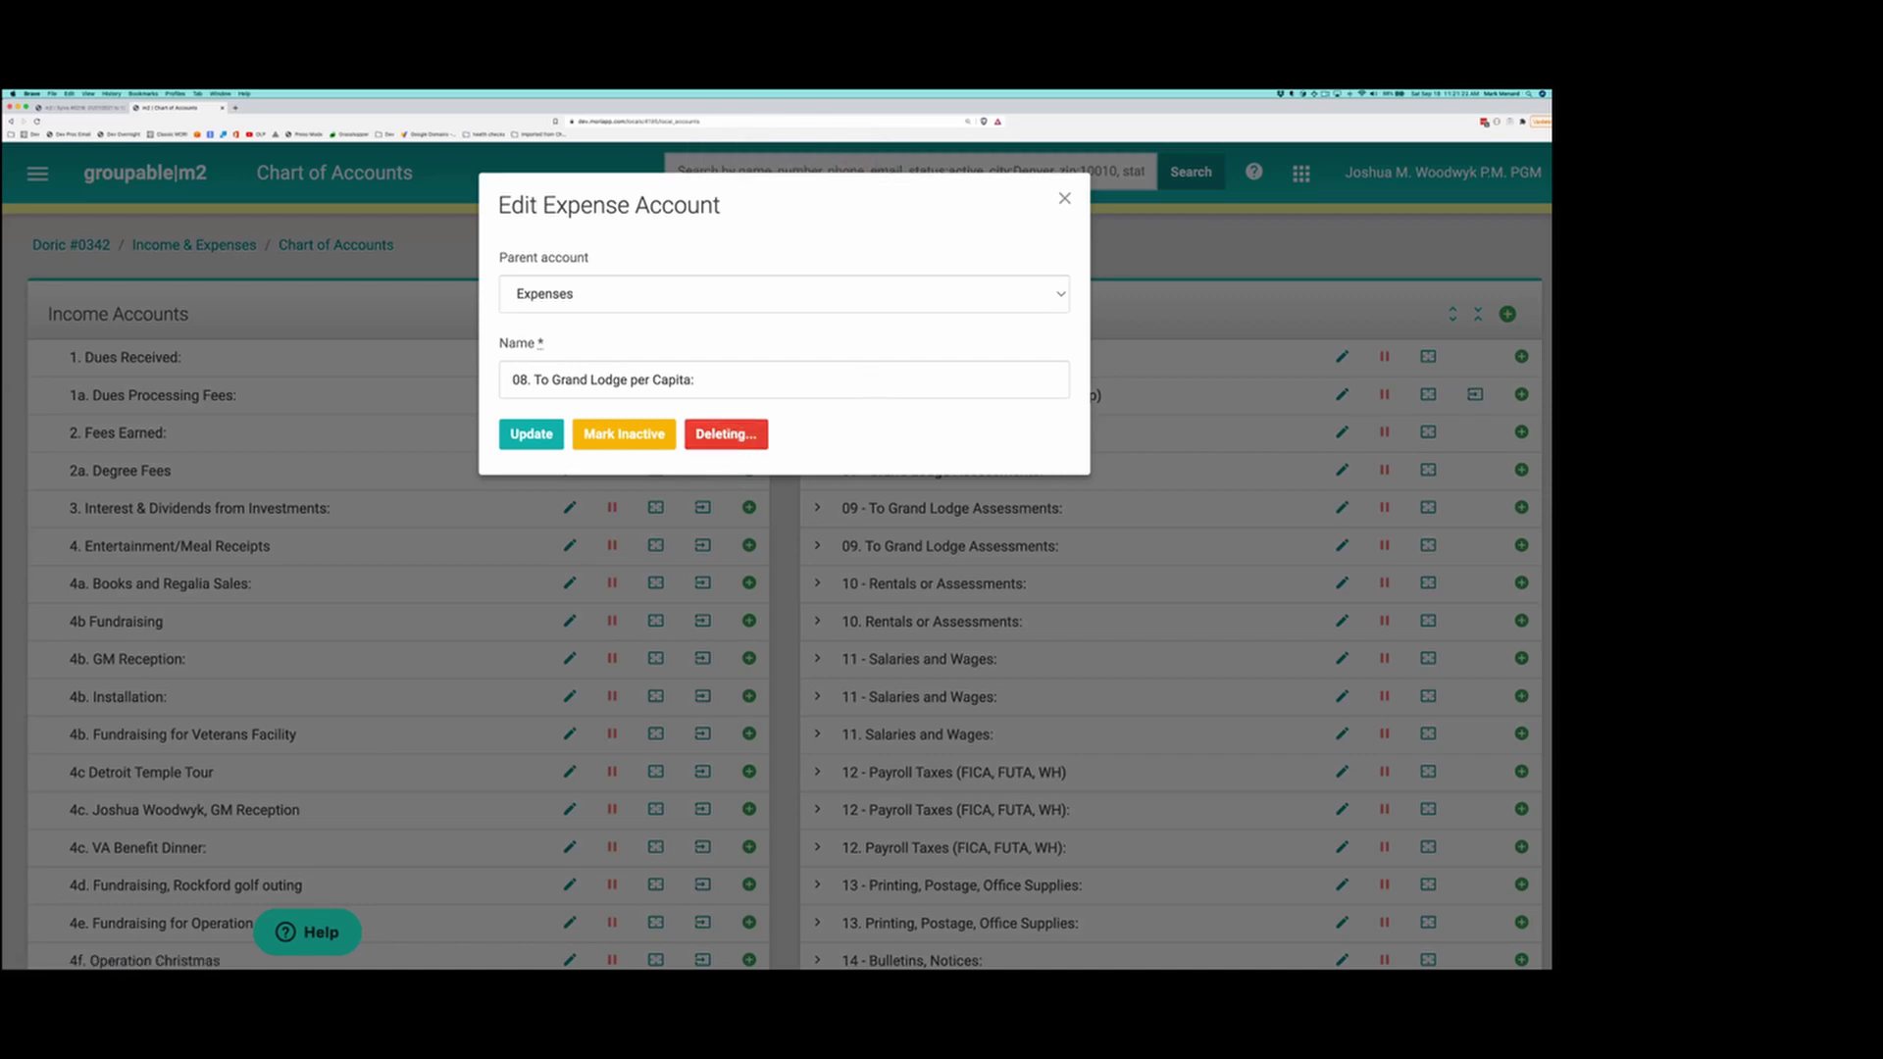